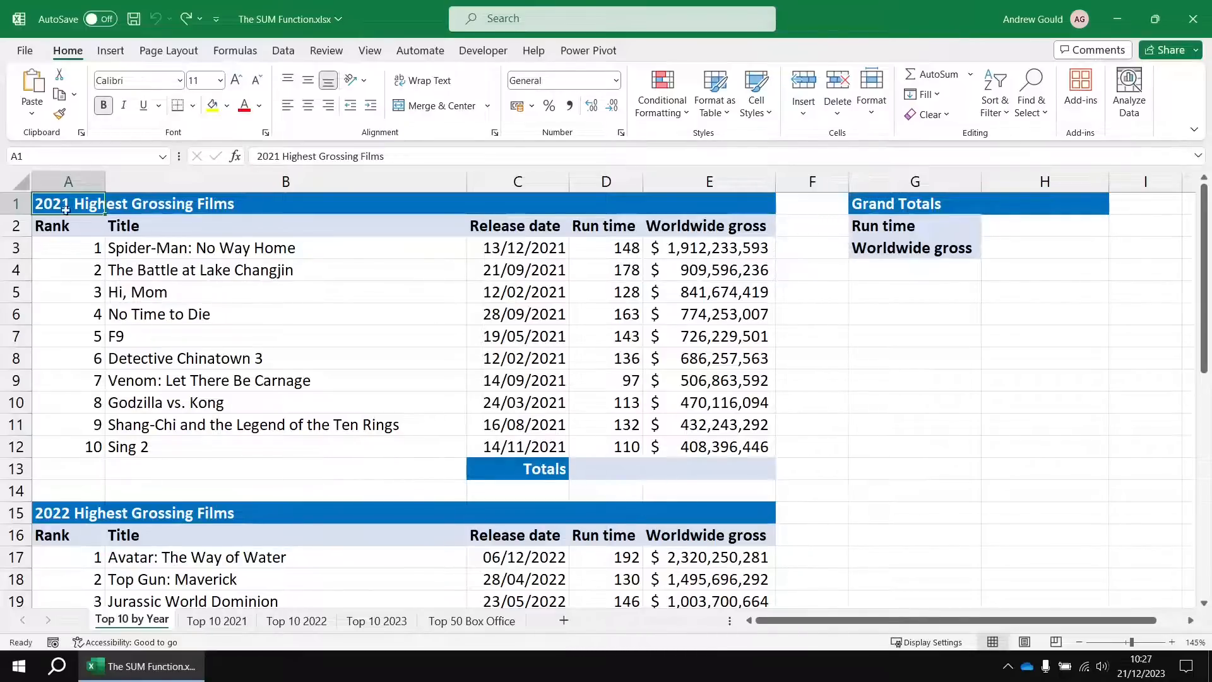
- Look through the film tables on the yearly Top 10 and Top 50 Box Office worksheets, returning to Top 10 by Year
scroll(77, 443, "down", 8)
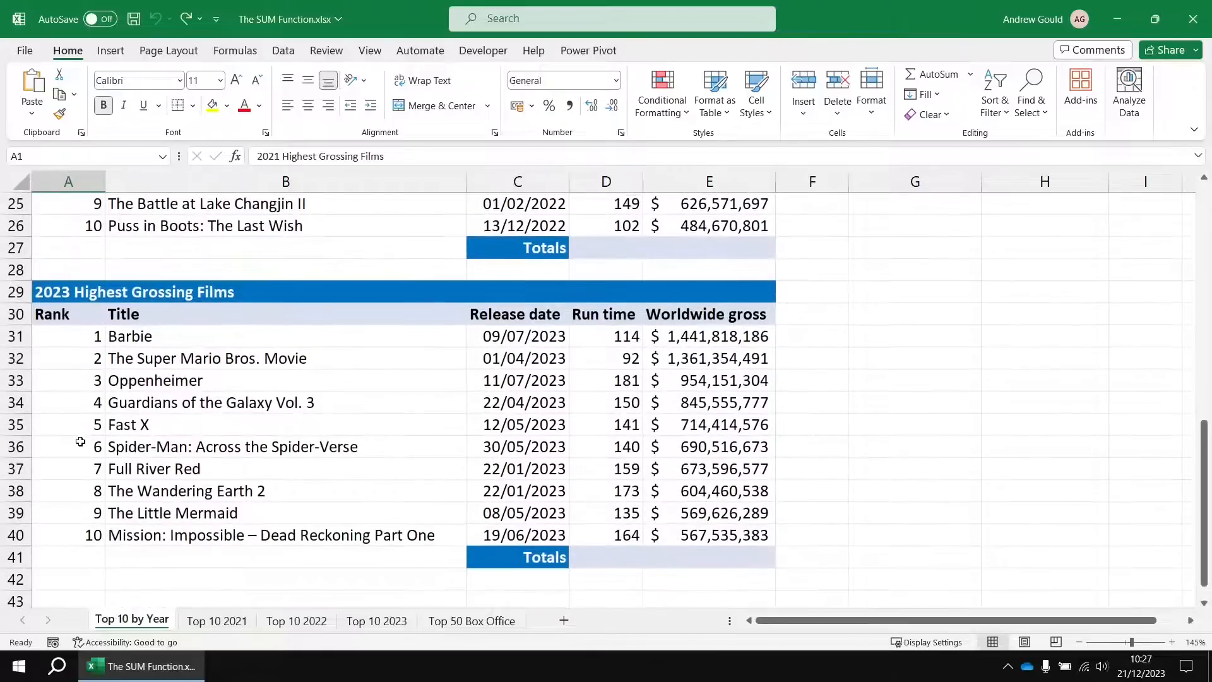
left_click(243, 622)
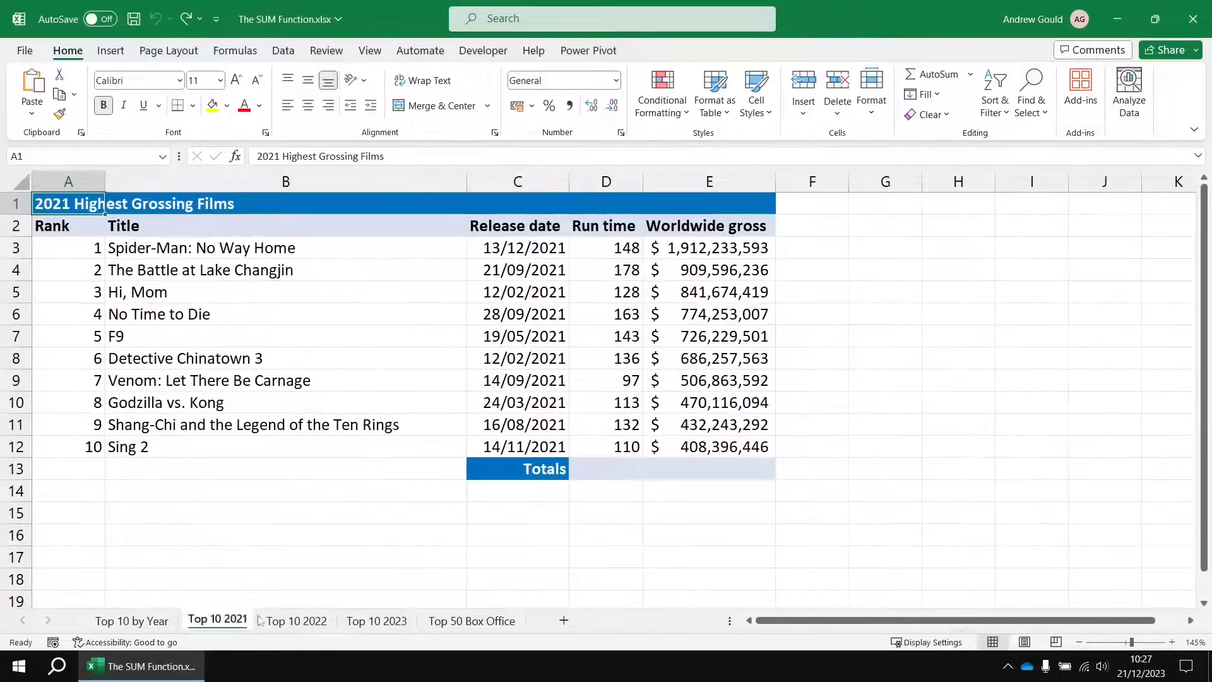
left_click(293, 622)
left_click(372, 623)
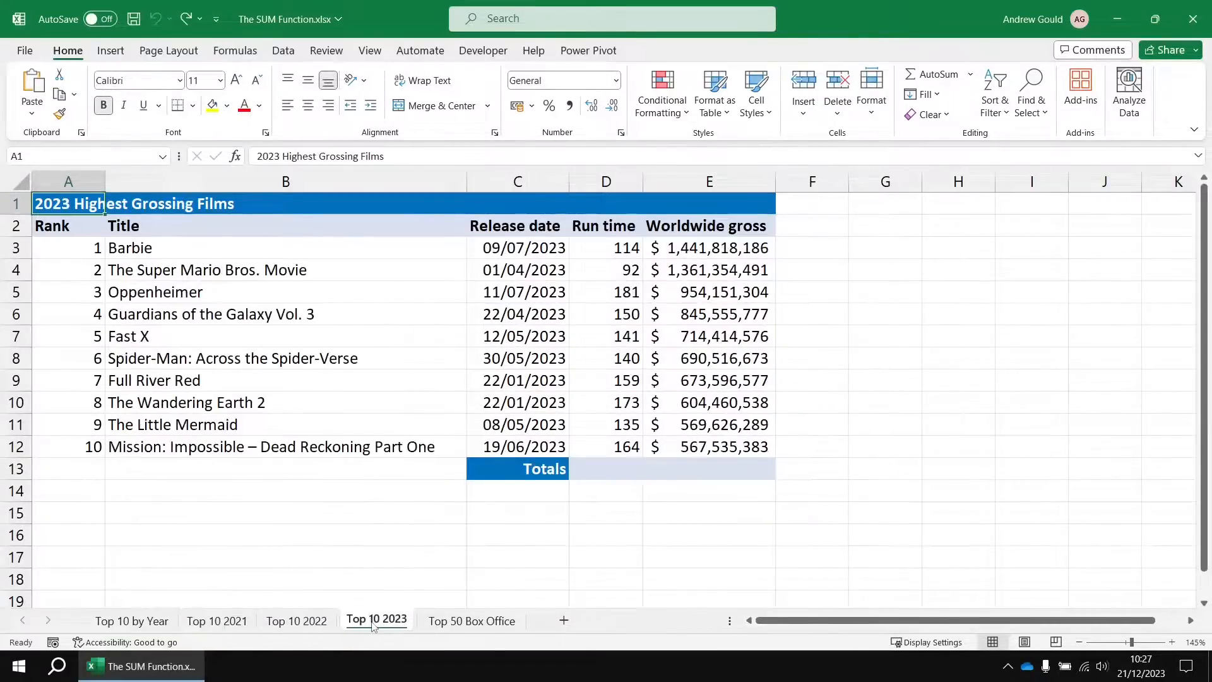
left_click(459, 622)
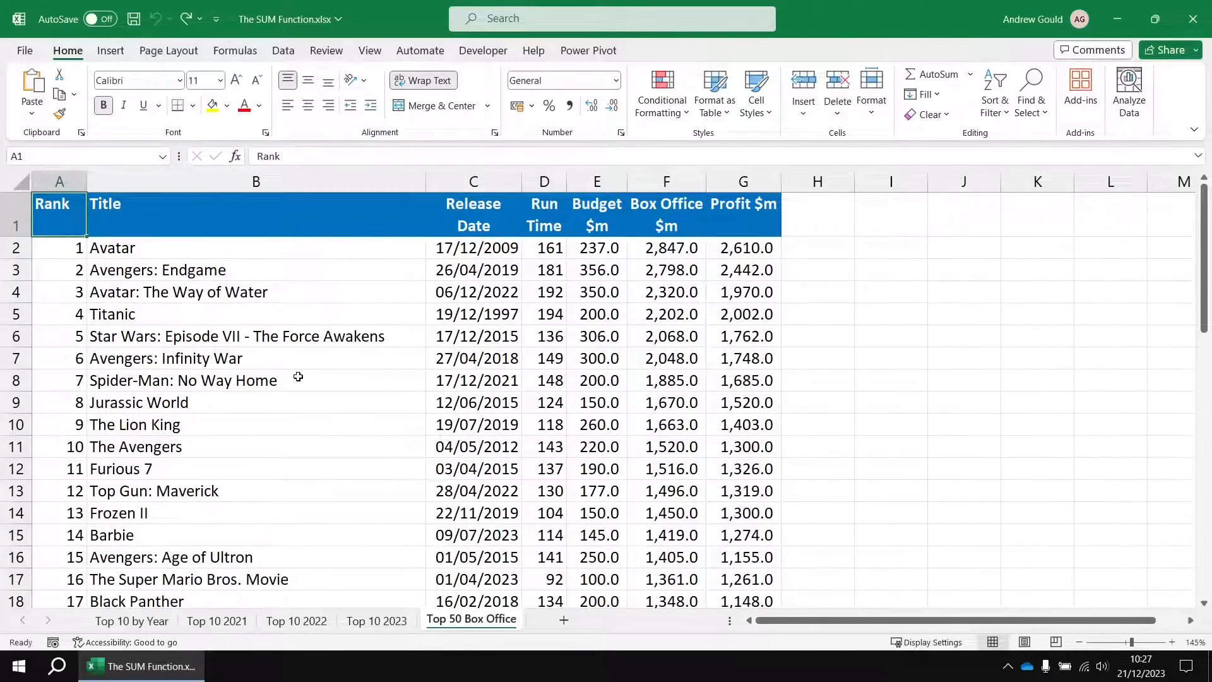
left_click(150, 623)
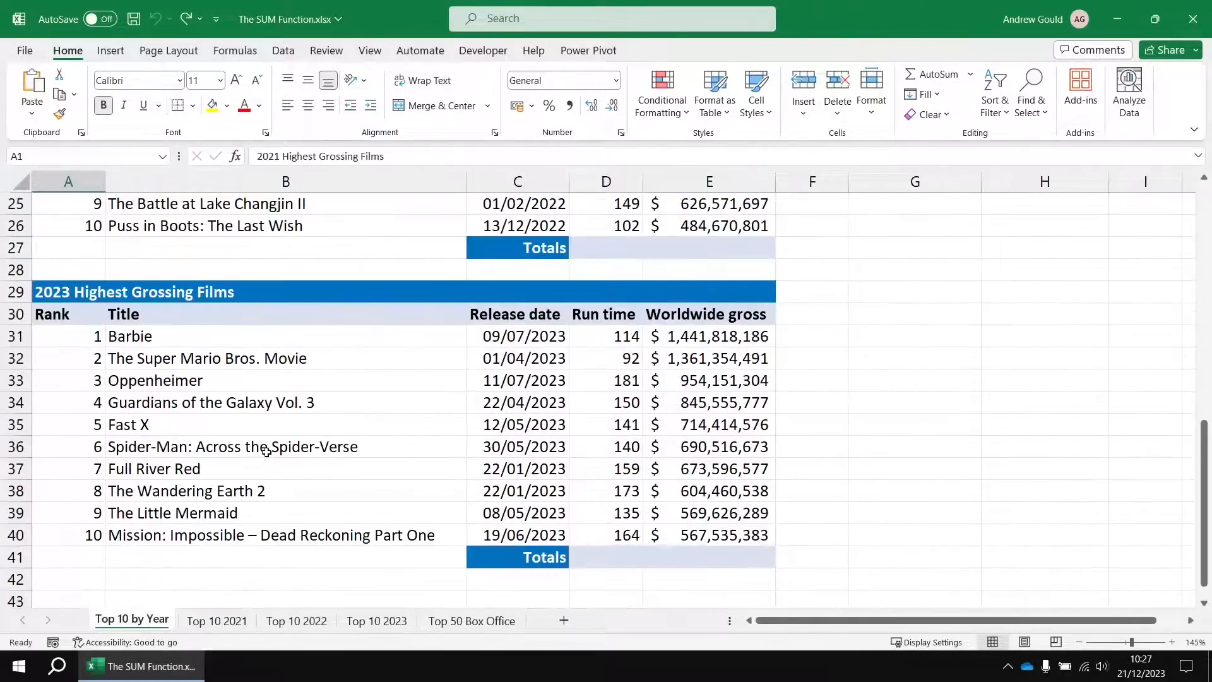
scroll(266, 451, "up", 8)
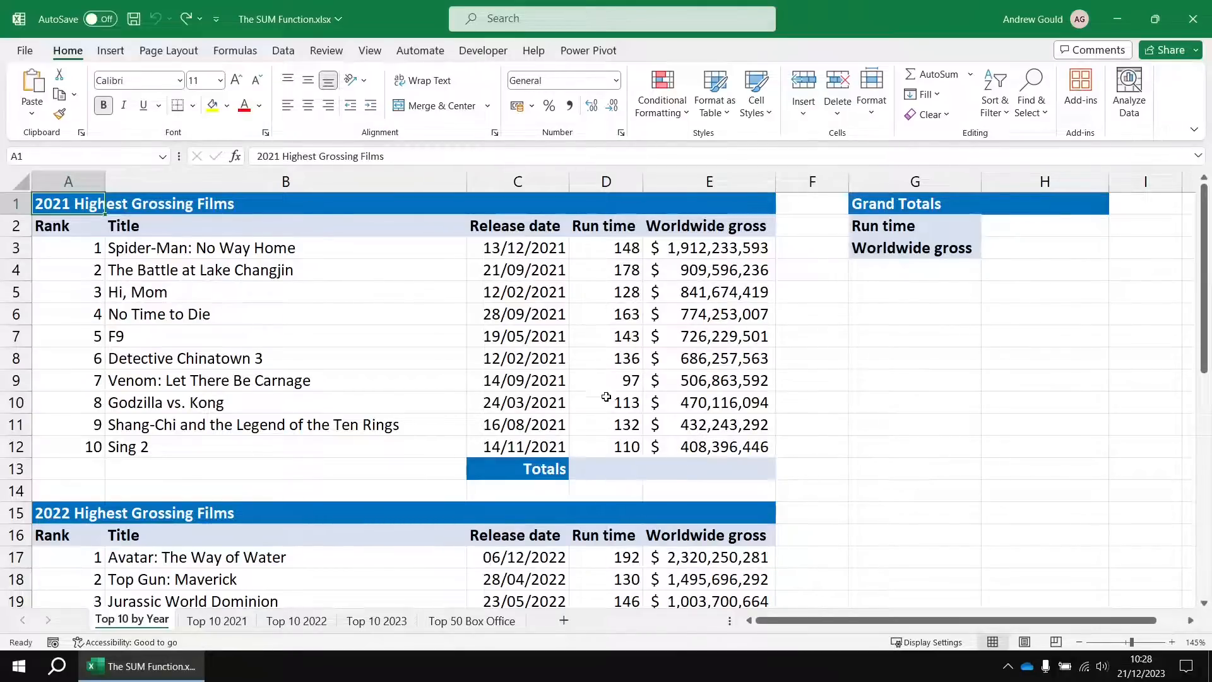
left_click(608, 471)
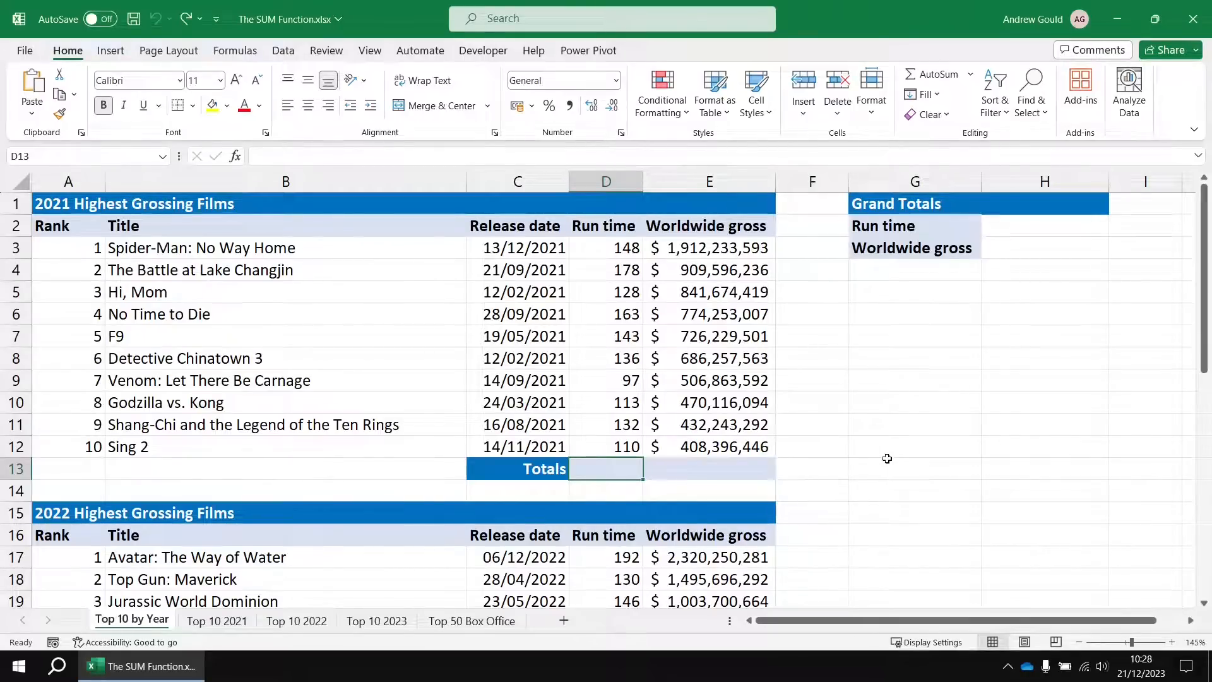
type("=")
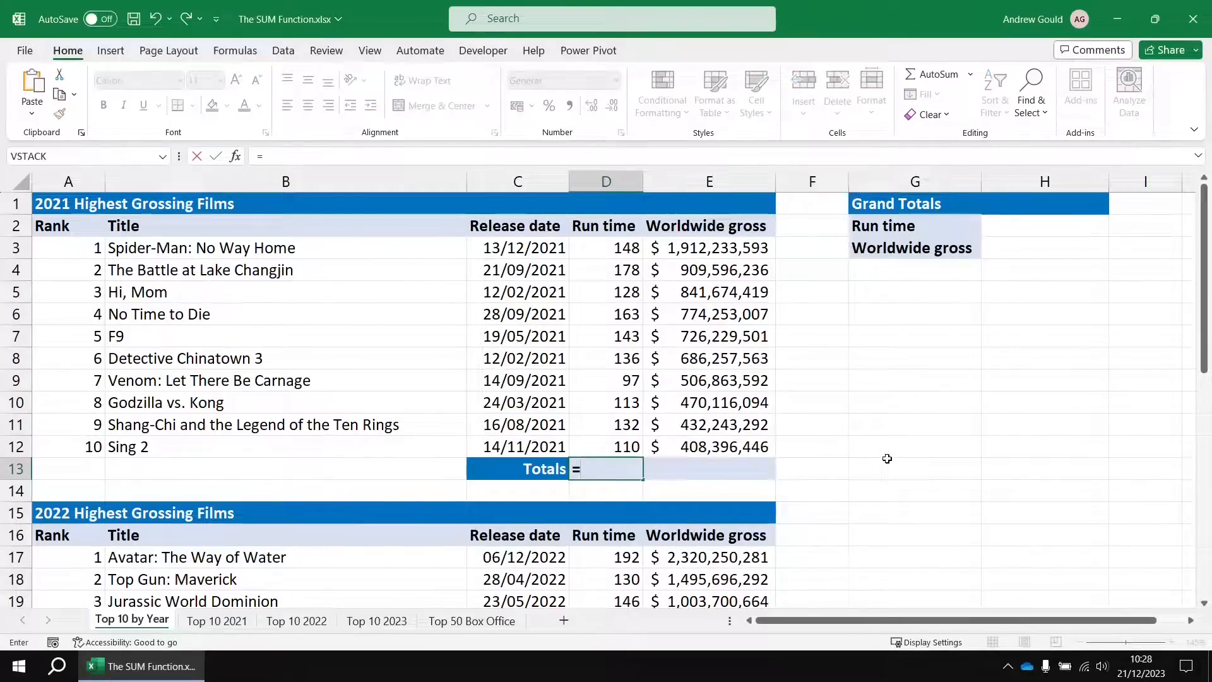
left_click(605, 250)
type("+")
left_click(603, 270)
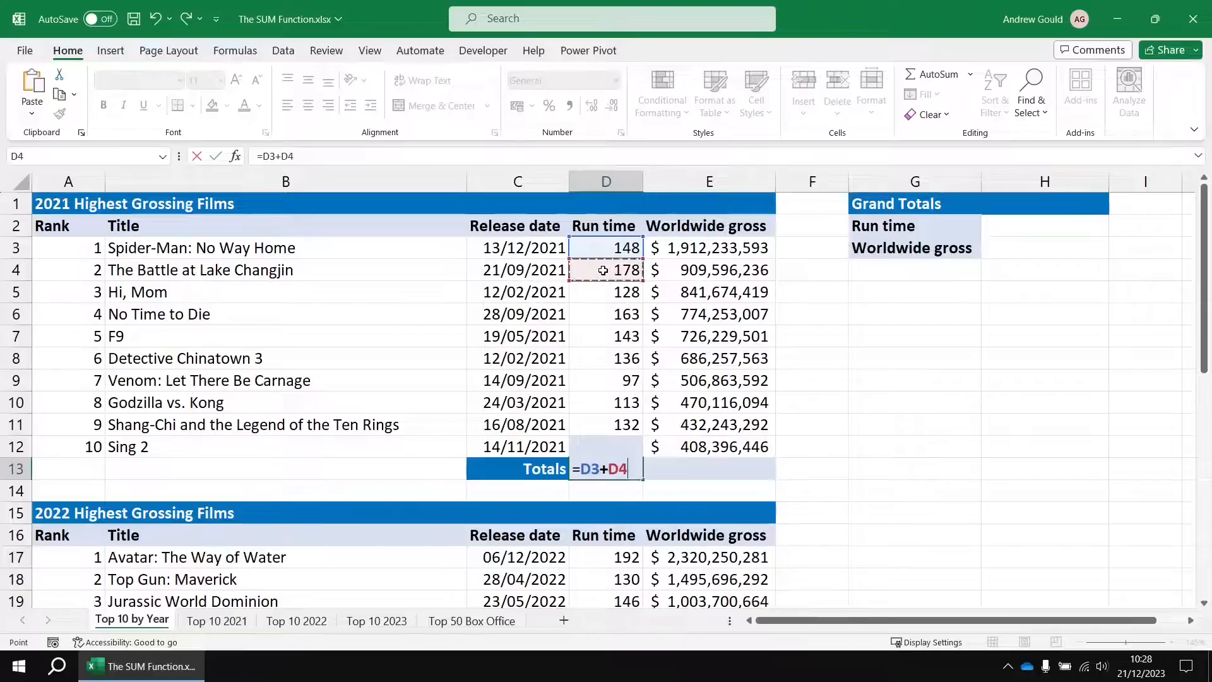
type("+")
left_click(612, 293)
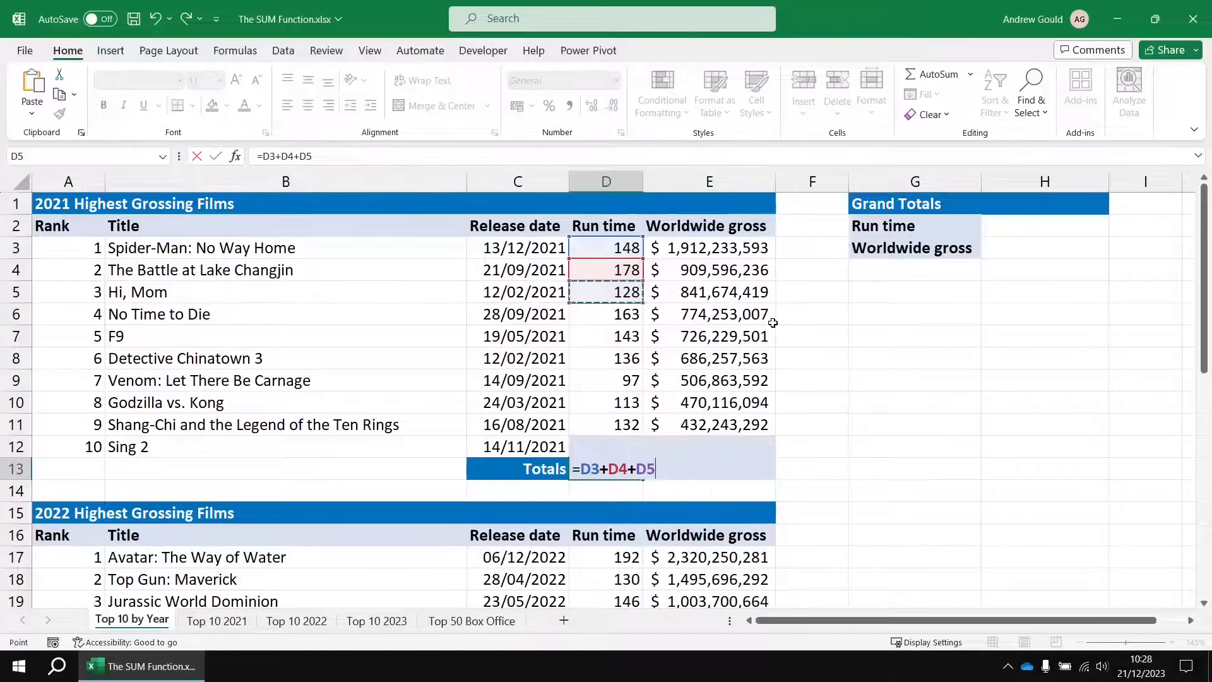
key("Escape")
- Total the 2021 run times in cell D13 with the formula =SUM(D3:D12)
type("=")
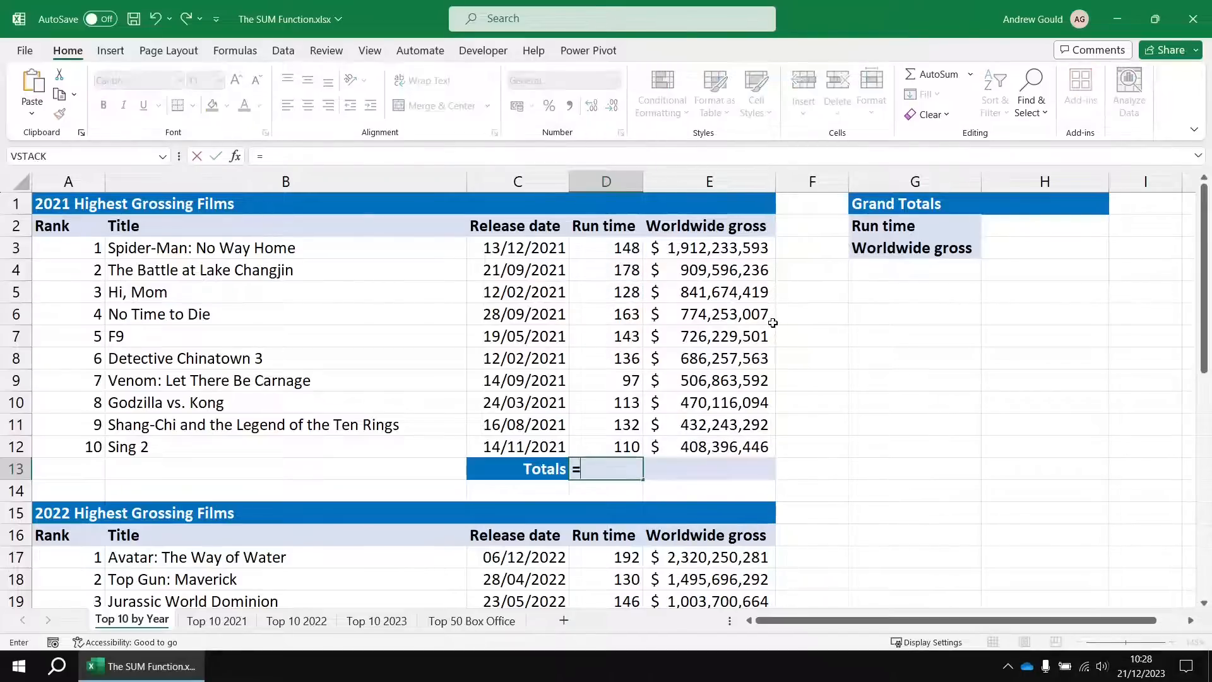
type("sum")
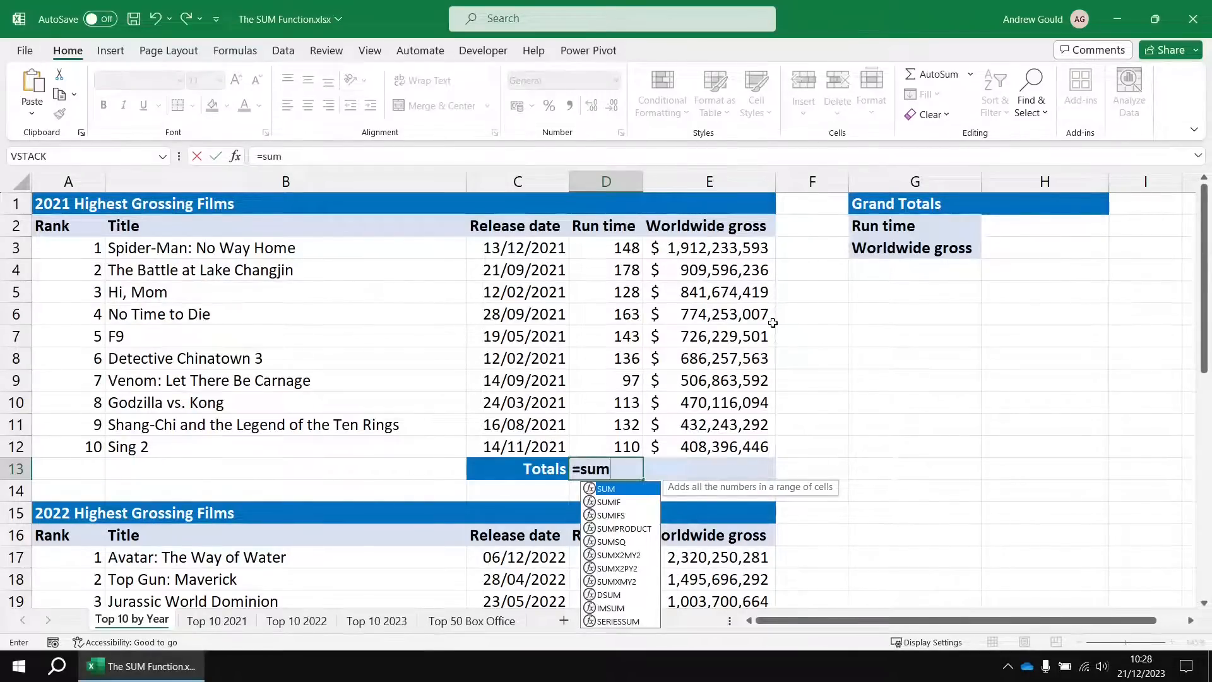
key("Tab")
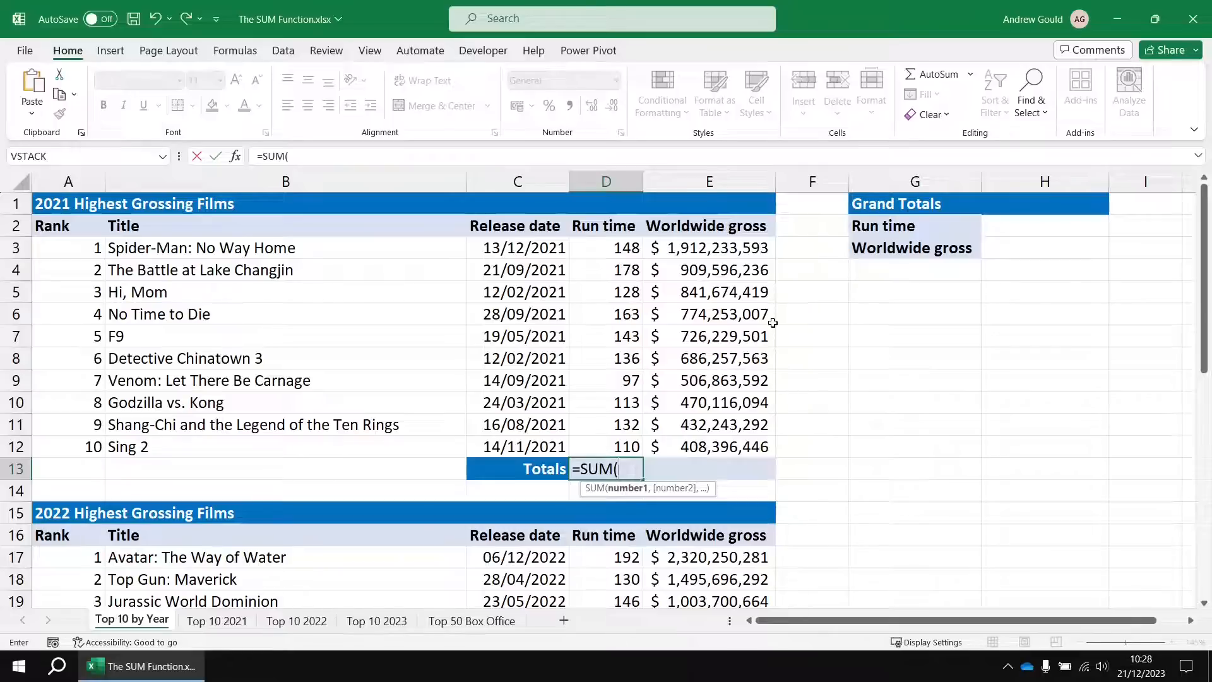
left_click(597, 247)
left_click_drag(597, 248, 601, 436)
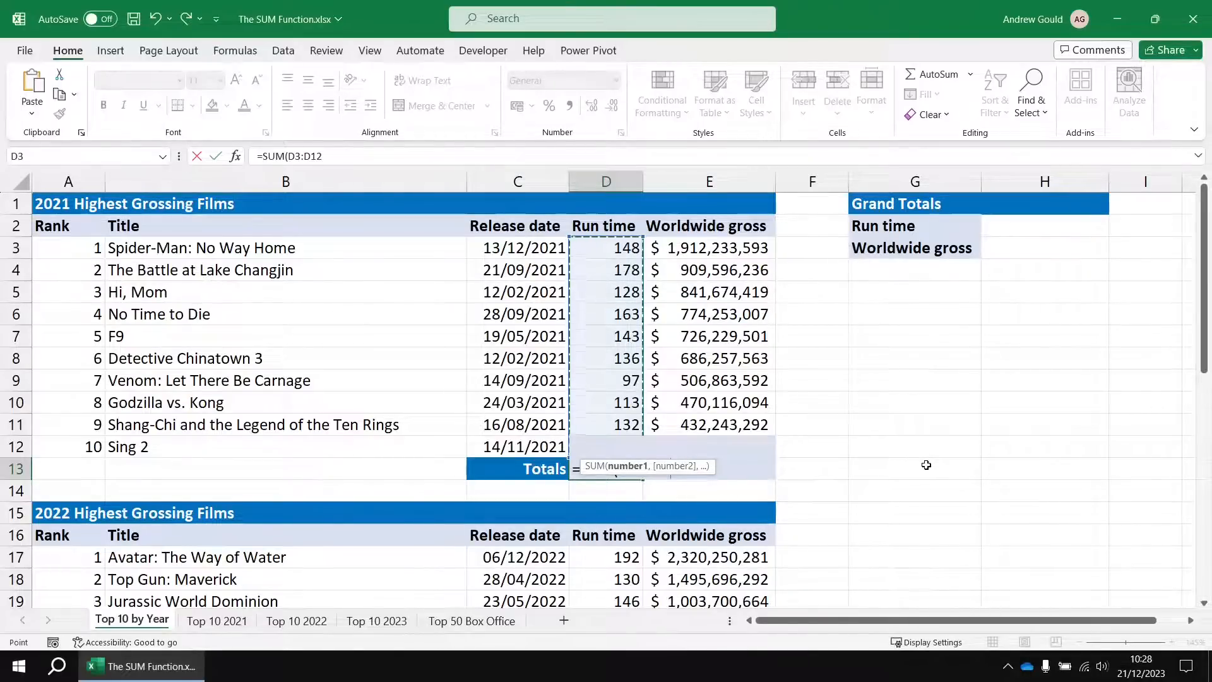
type(")")
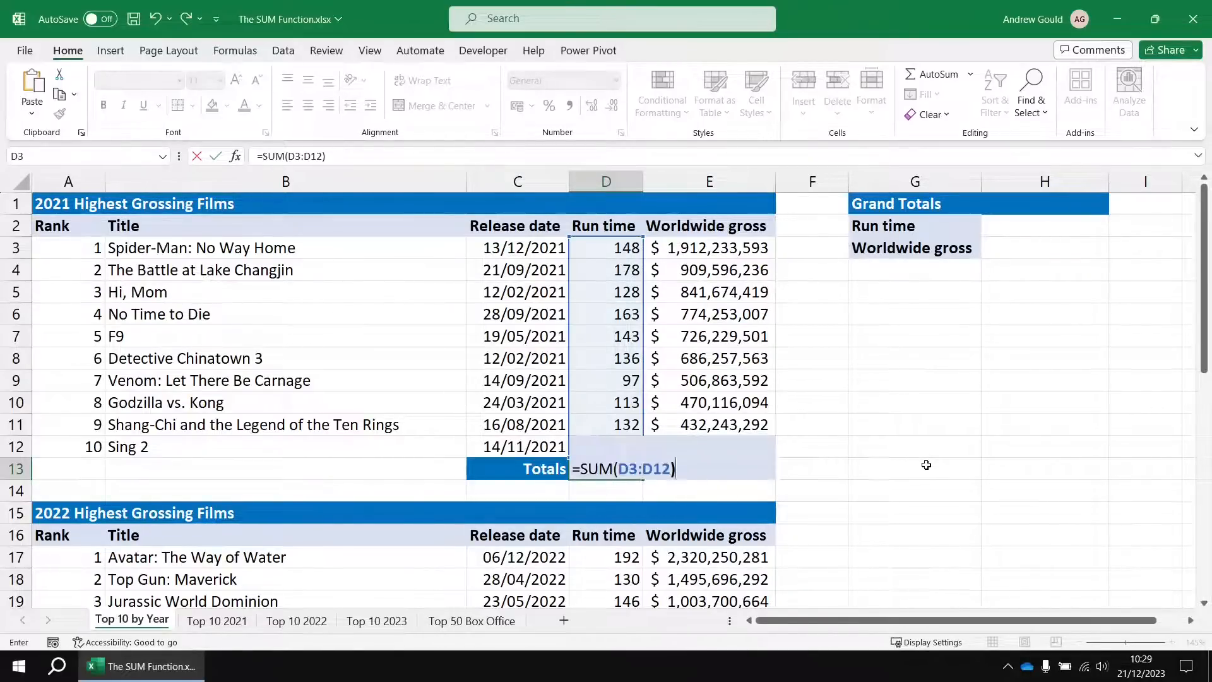
key("Return")
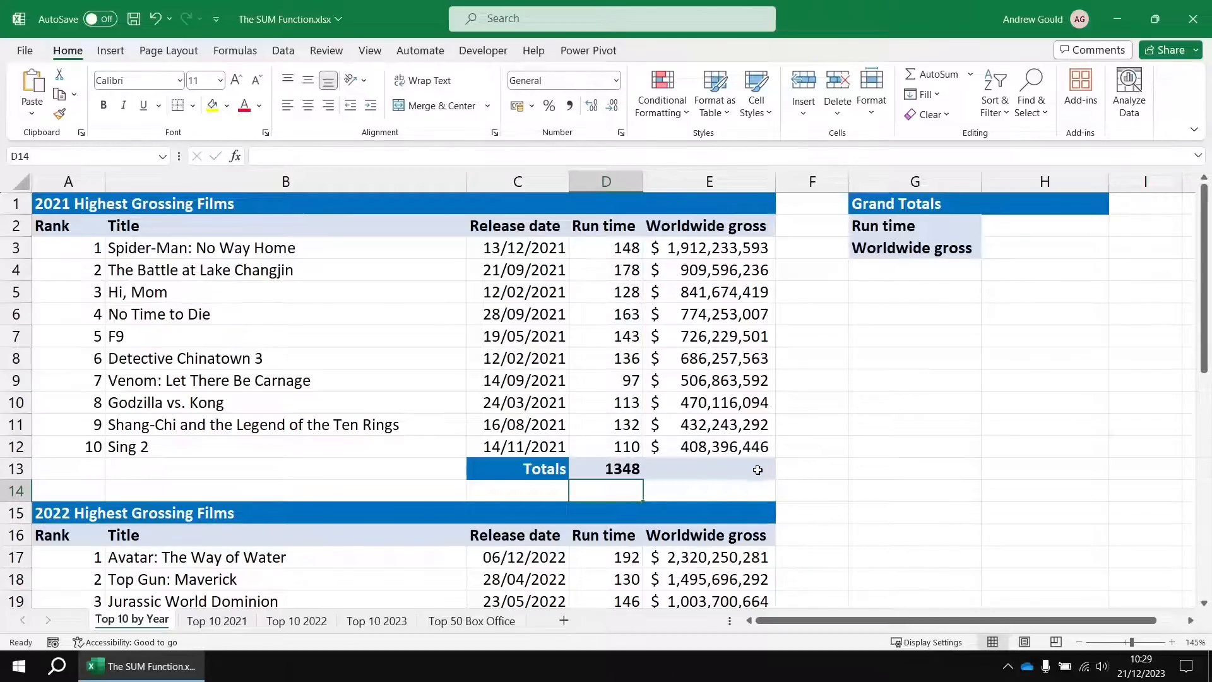
- Total the 2021 worldwide gross figures in cell E13 with the formula =SUM(E3:E12)
left_click(696, 467)
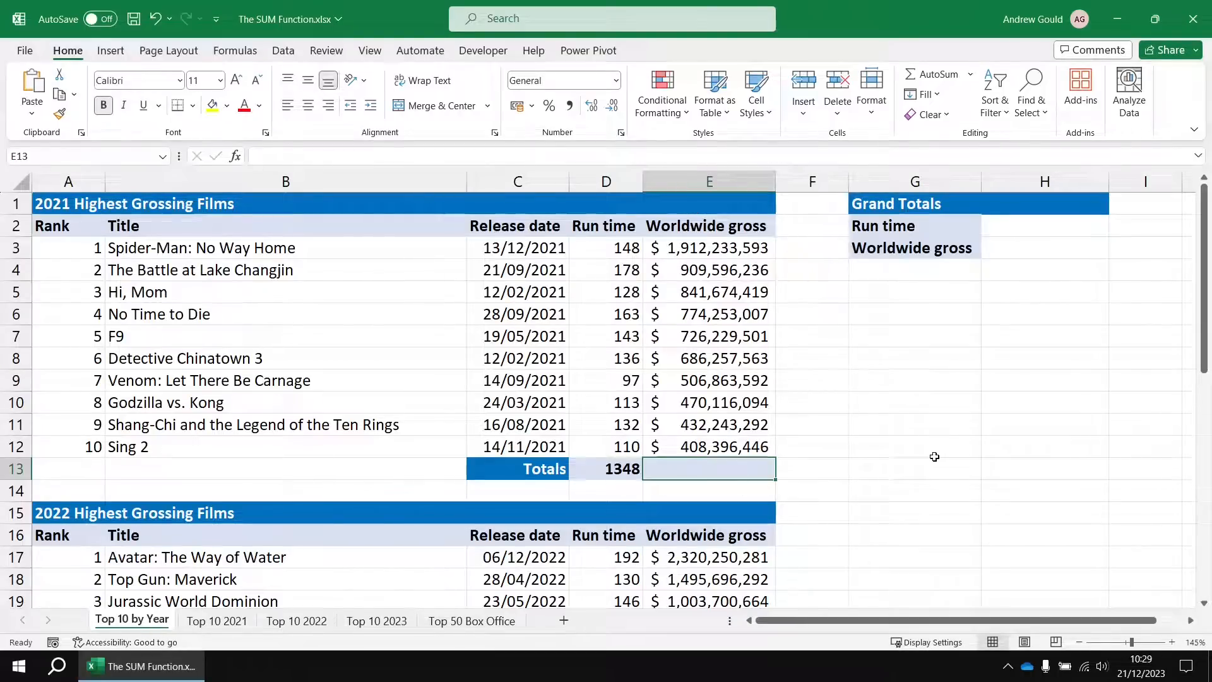
type("=sum")
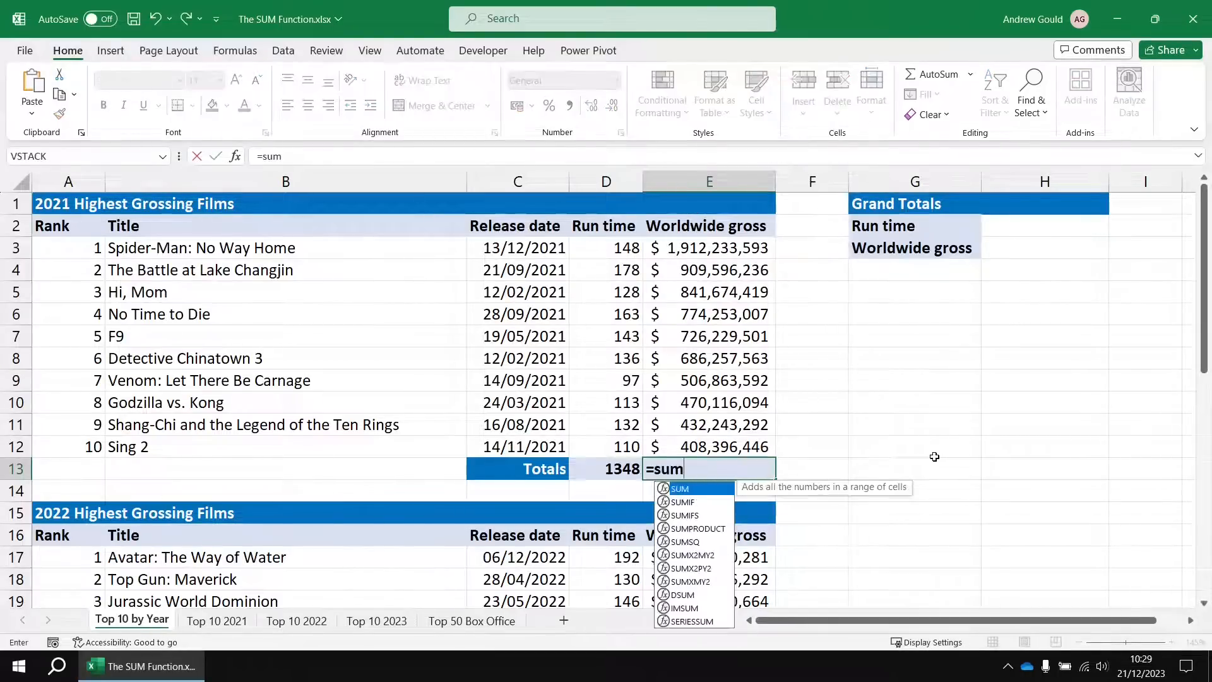
key("Tab")
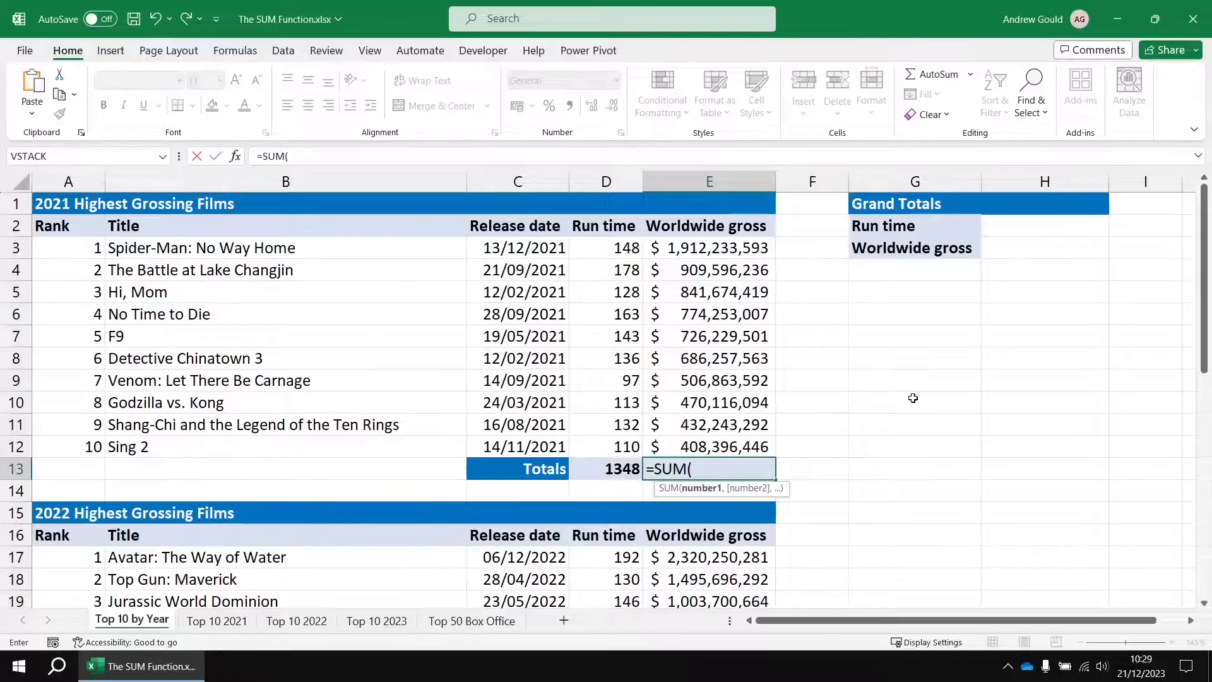
key("Up")
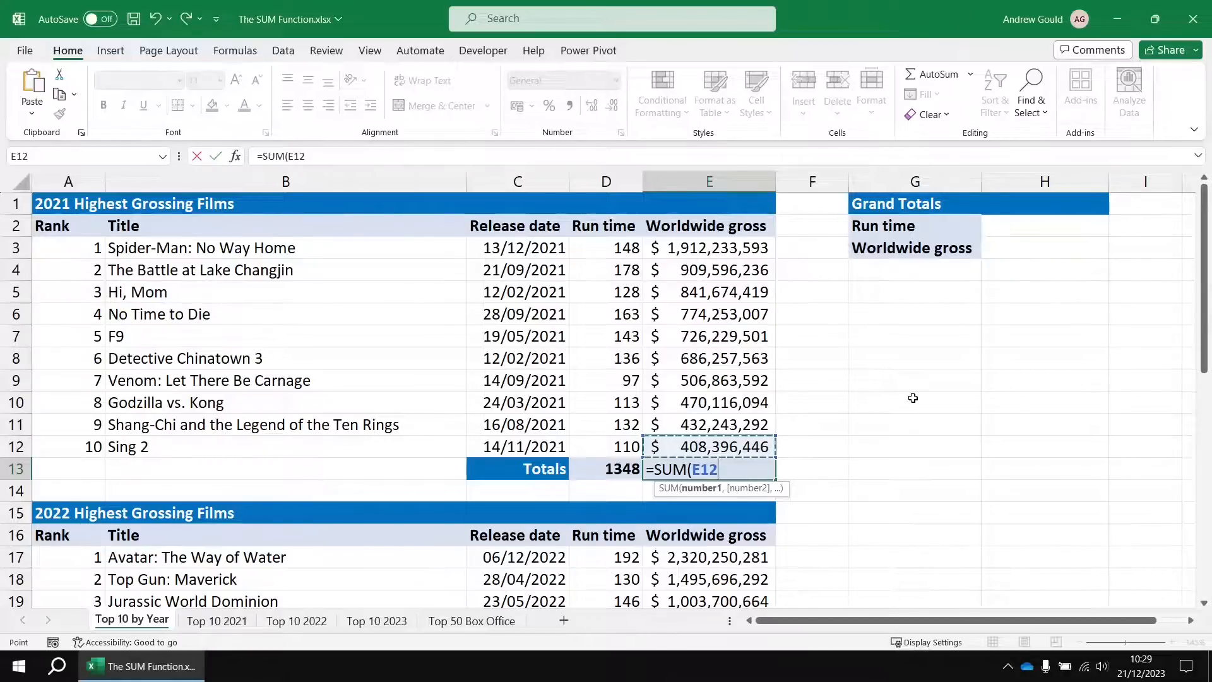
key("ctrl+shift+Up")
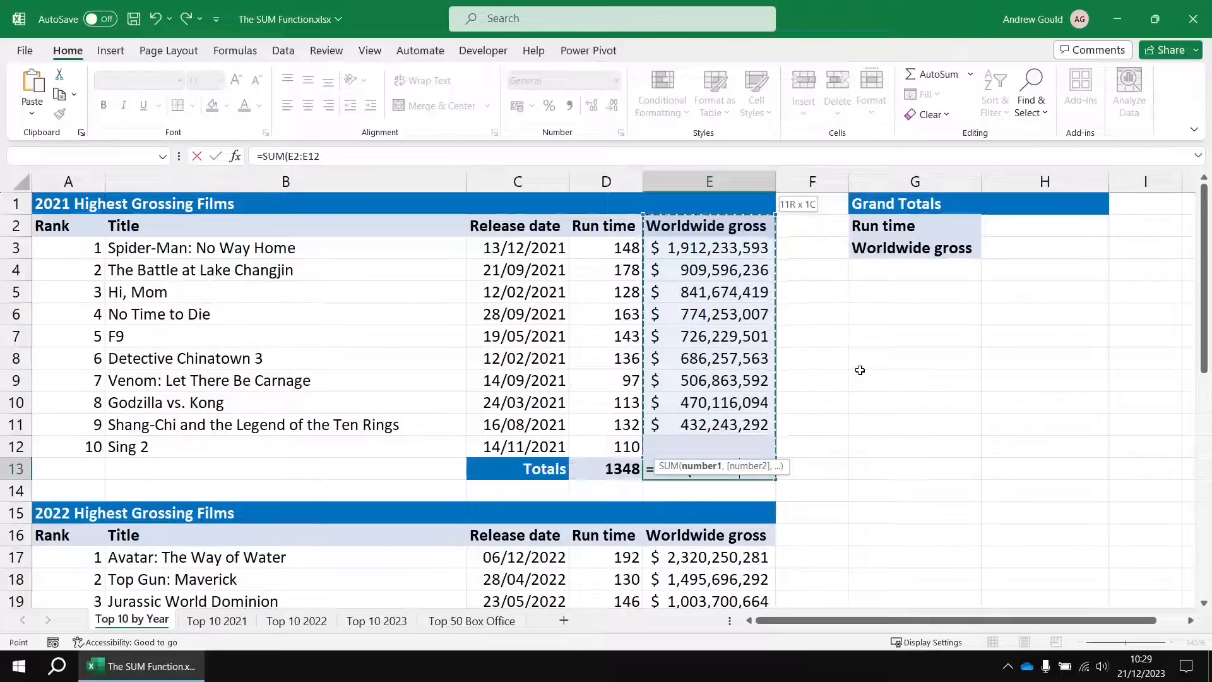
key("shift+Down")
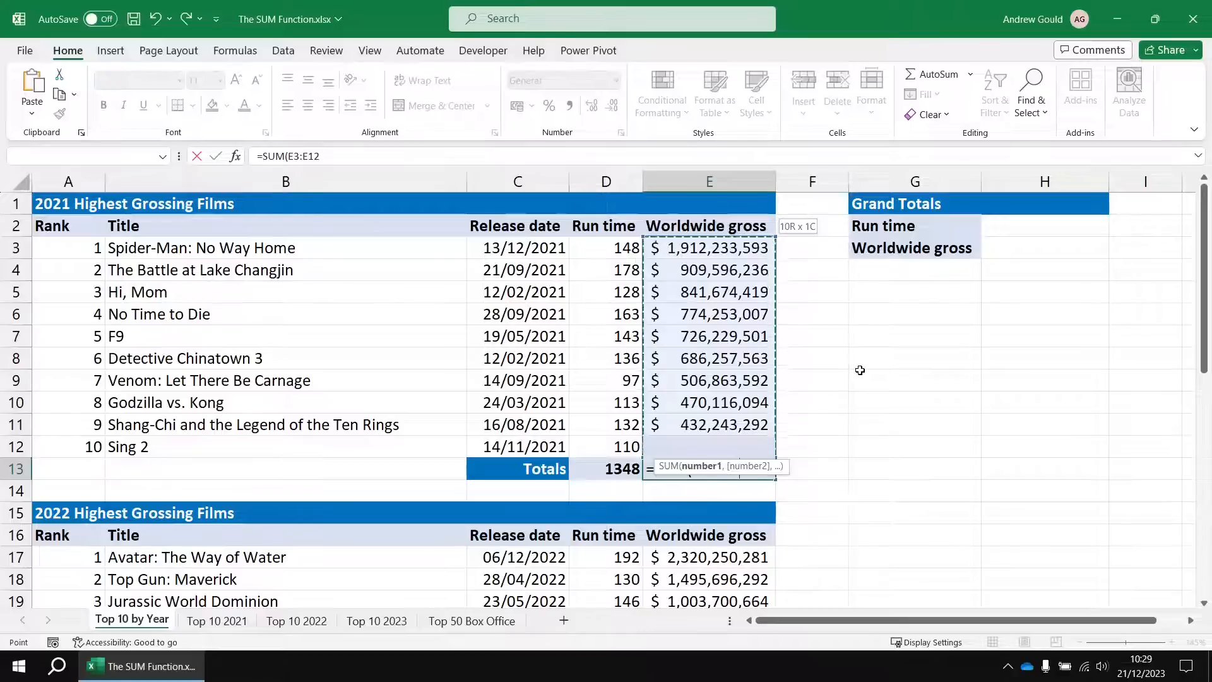
type(")")
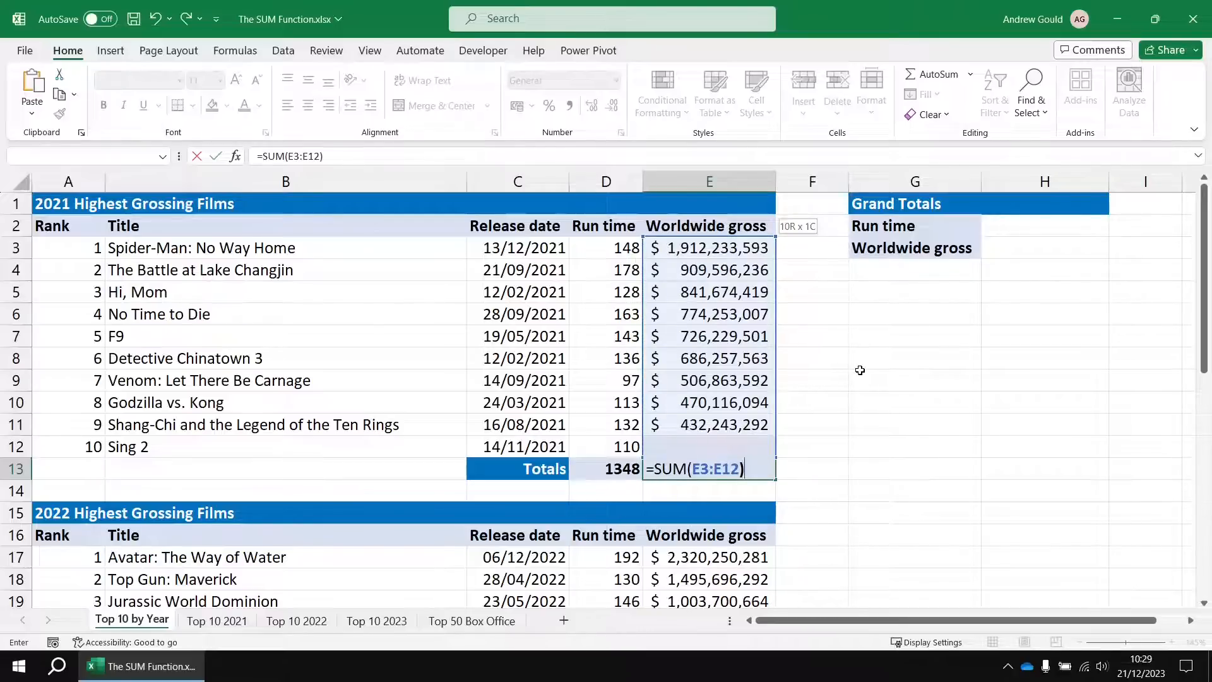
key("Return")
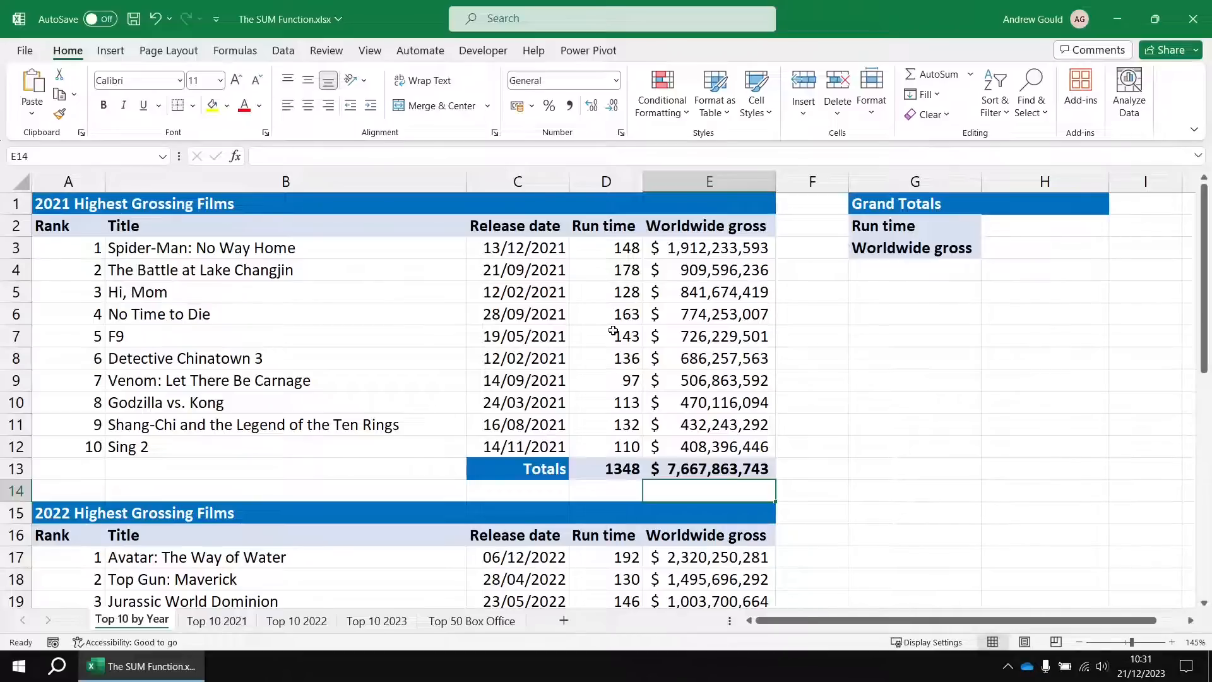
- Use AutoSum to total the 2022 run times in cell D27 with =SUM(D17:D26)
scroll(613, 331, "down", 4)
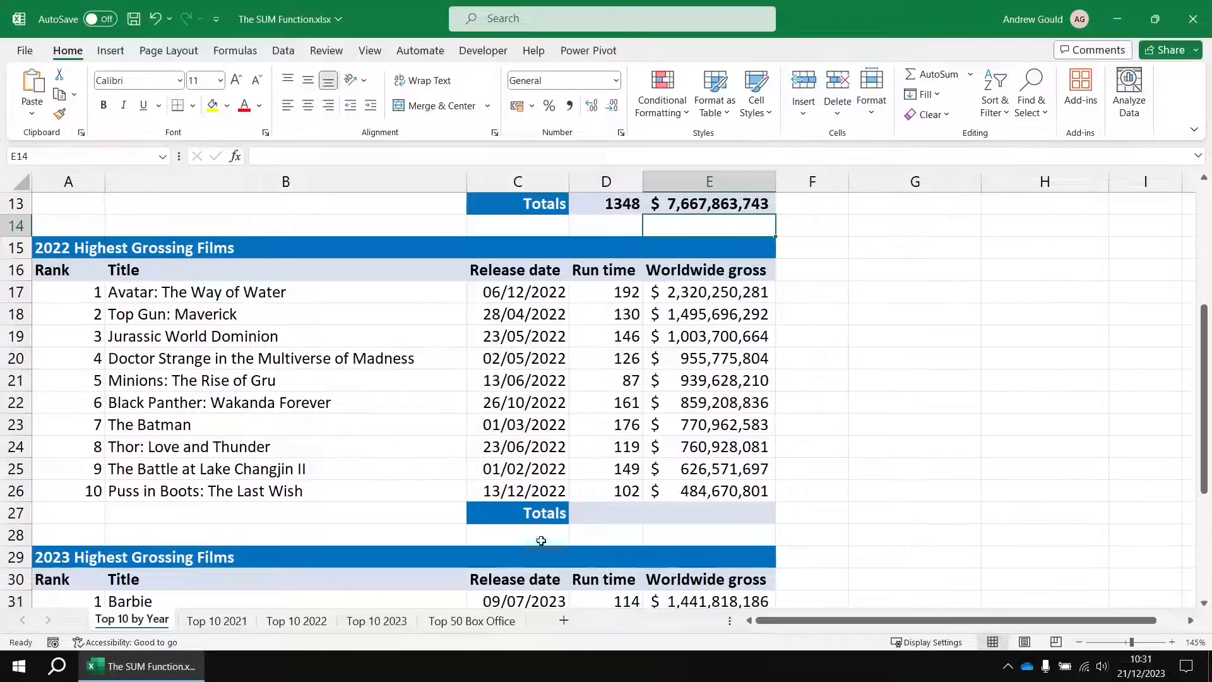
left_click(604, 516)
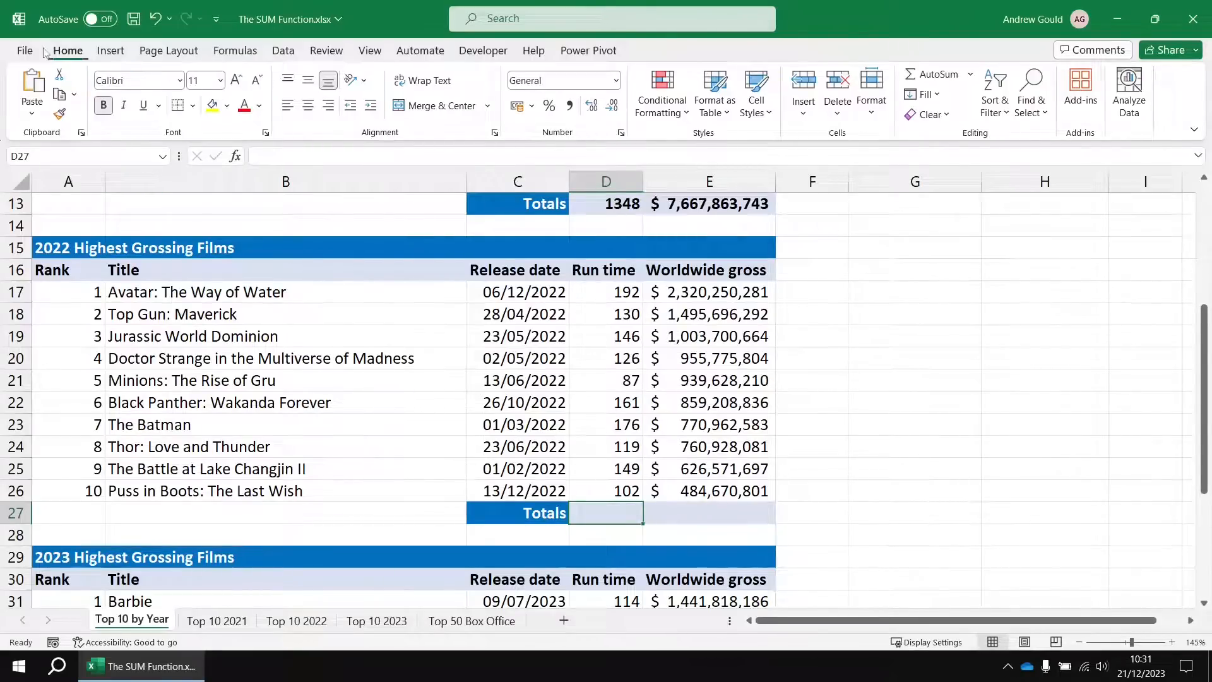
left_click(932, 75)
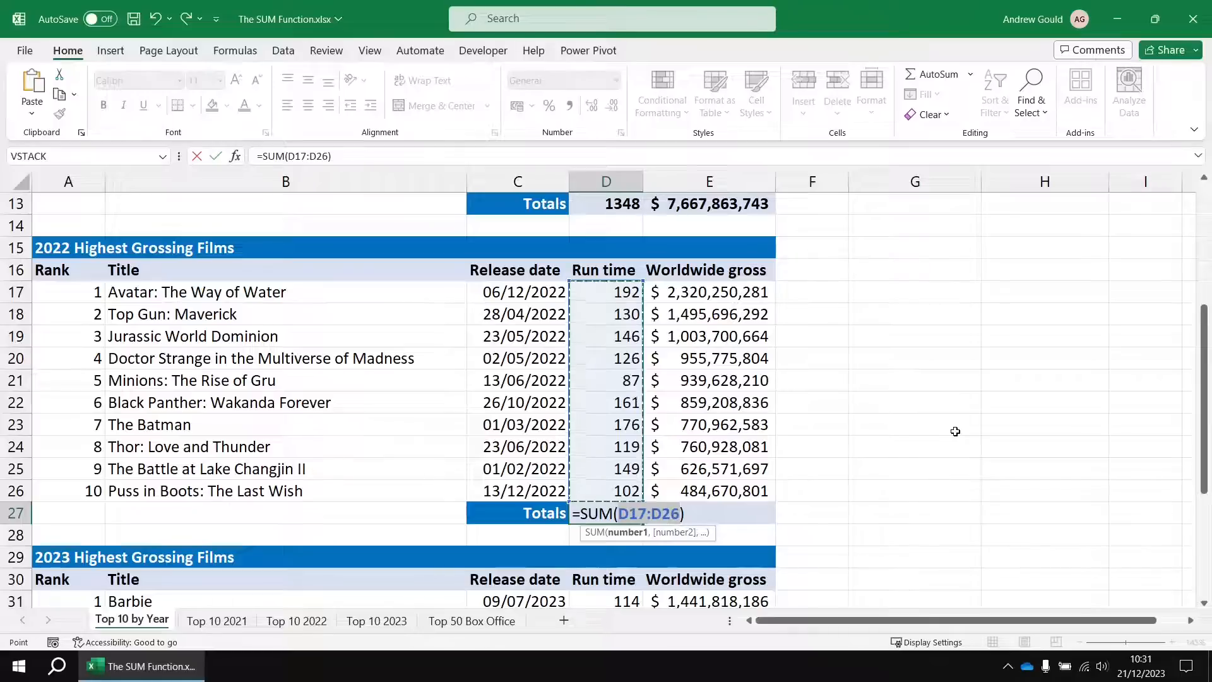
key("Return")
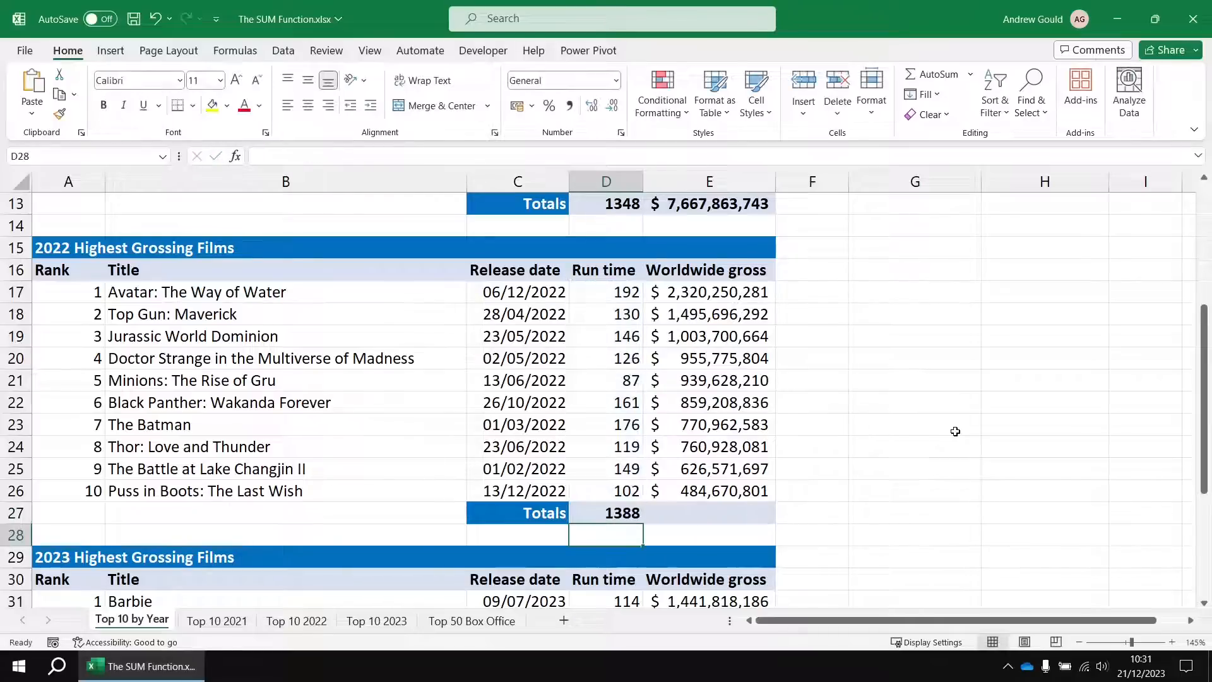
- AutoSum the 2022 worldwide gross in cell E27 with =SUM(E17:E26) and autofit the width of column E
left_click(729, 518)
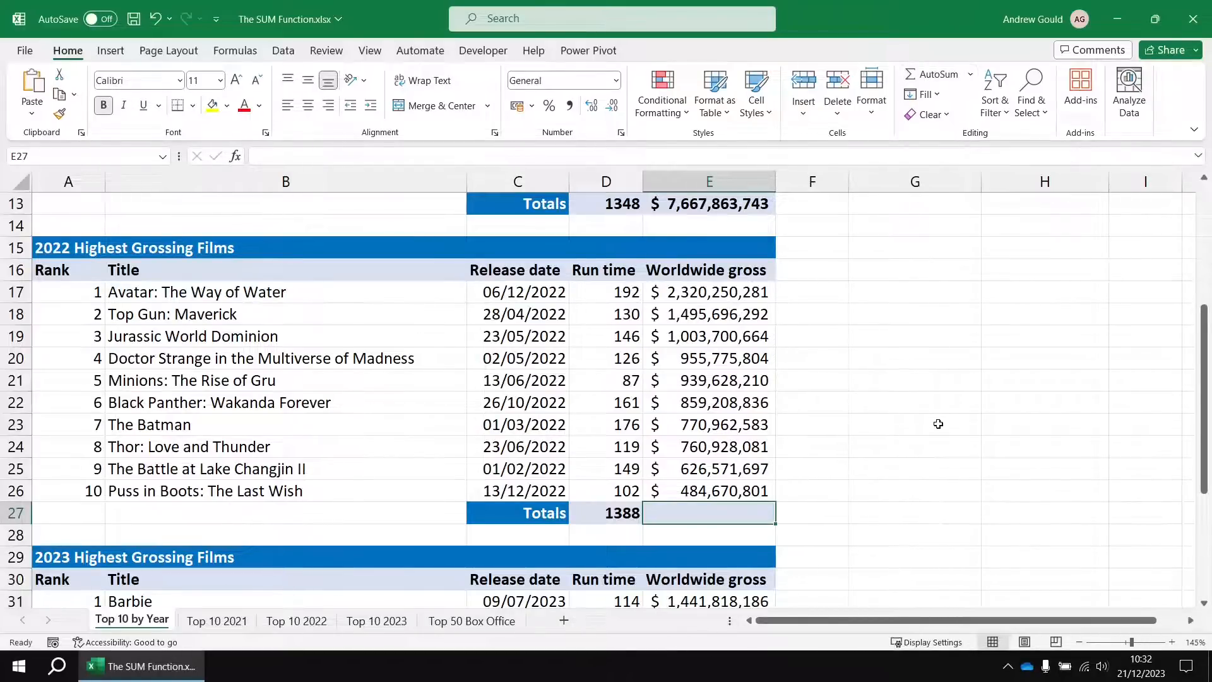
key("alt+equal")
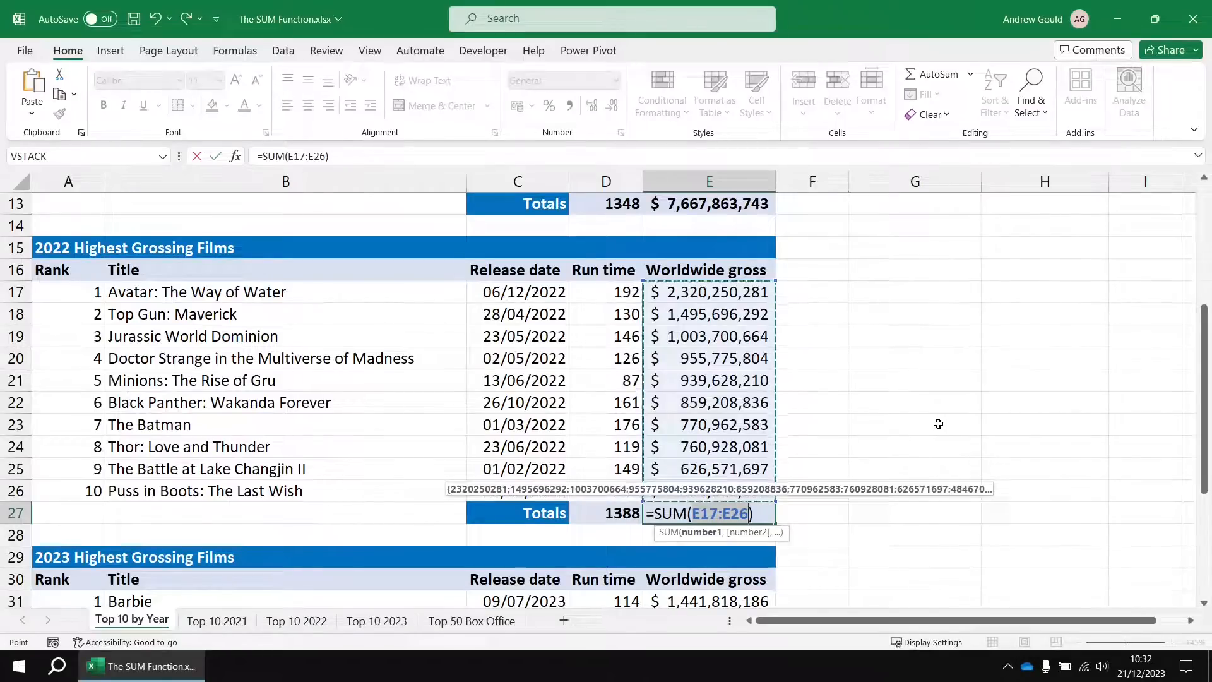
key("Return")
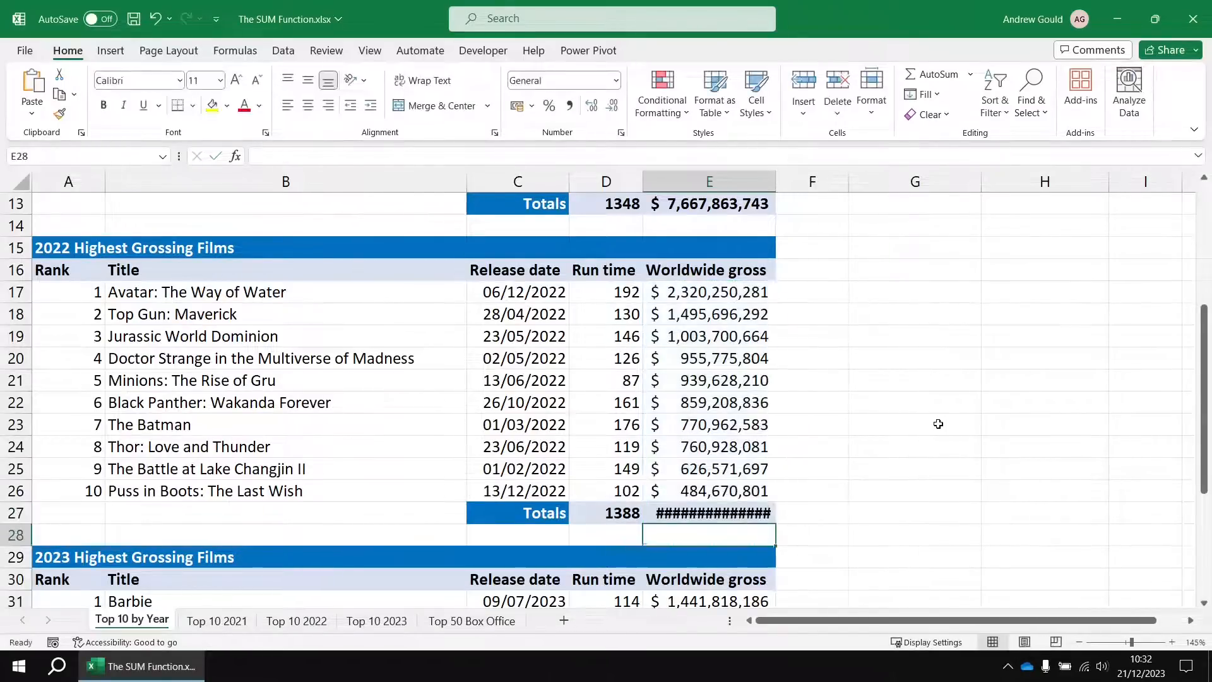
double_click(776, 182)
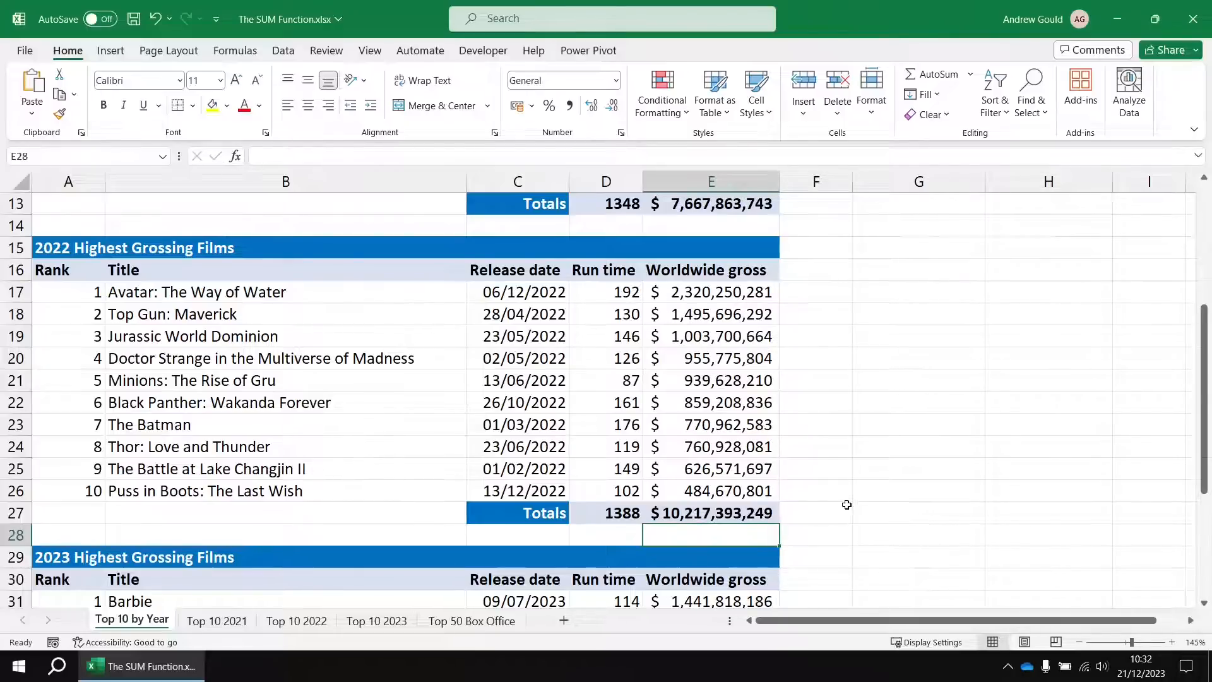
- AutoSum the 2023 run time and worldwide gross columns together in totals cells D41:E41
scroll(847, 503, "down", 5)
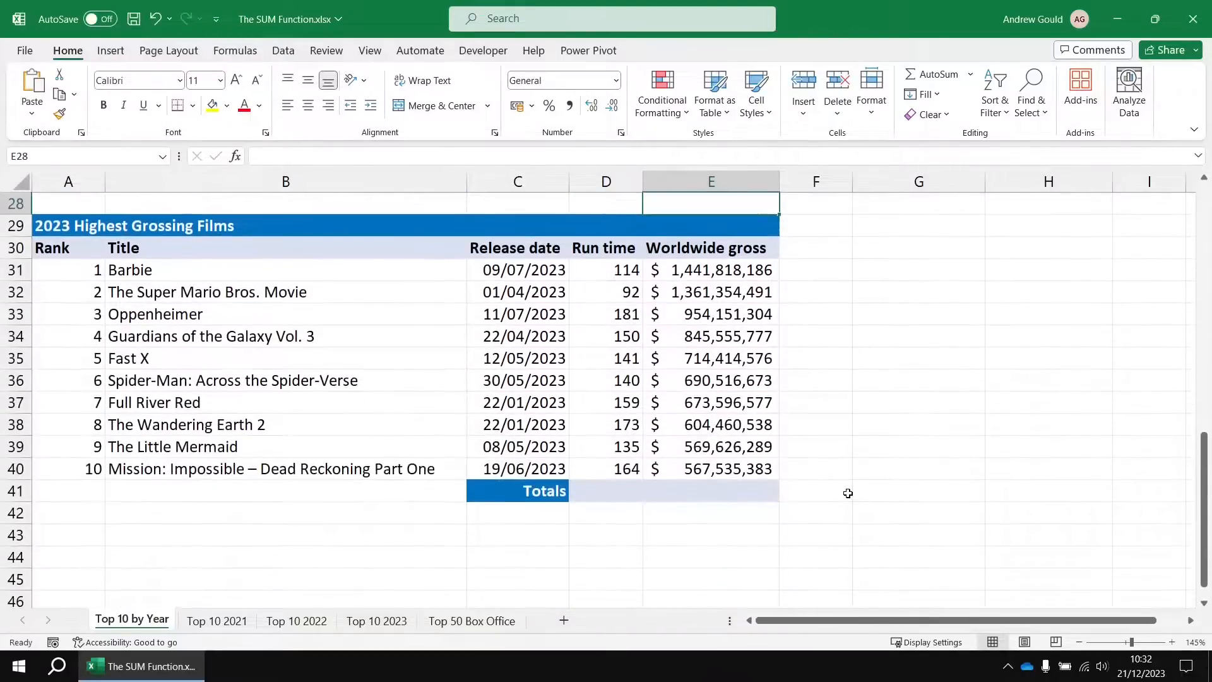
left_click(603, 492)
left_click_drag(633, 493, 701, 490)
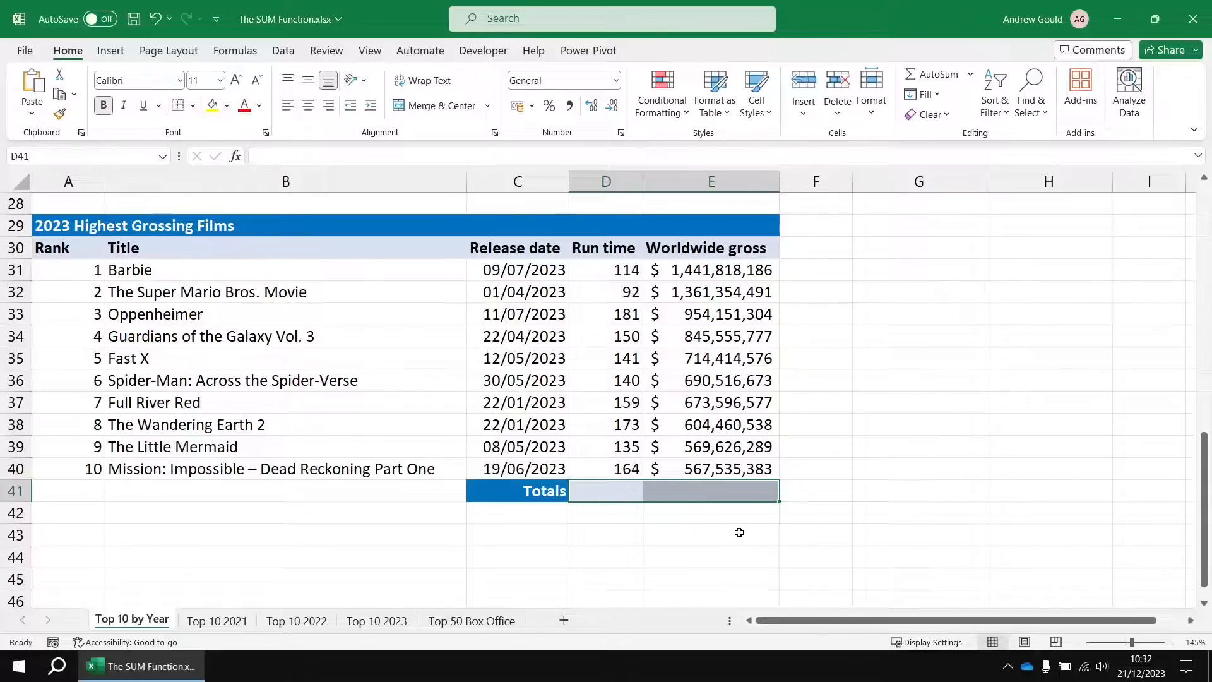
key("alt+equal")
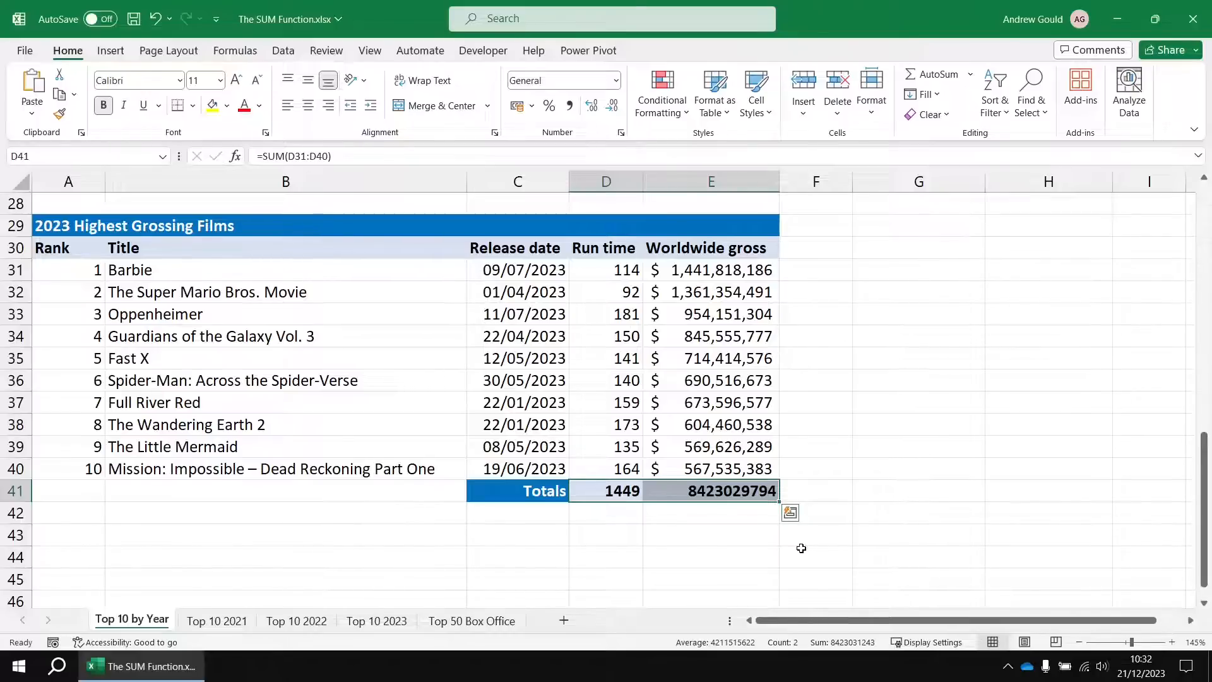
- Format the 2023 worldwide gross total in E41 as US dollar accounting with no decimal places
left_click(603, 492)
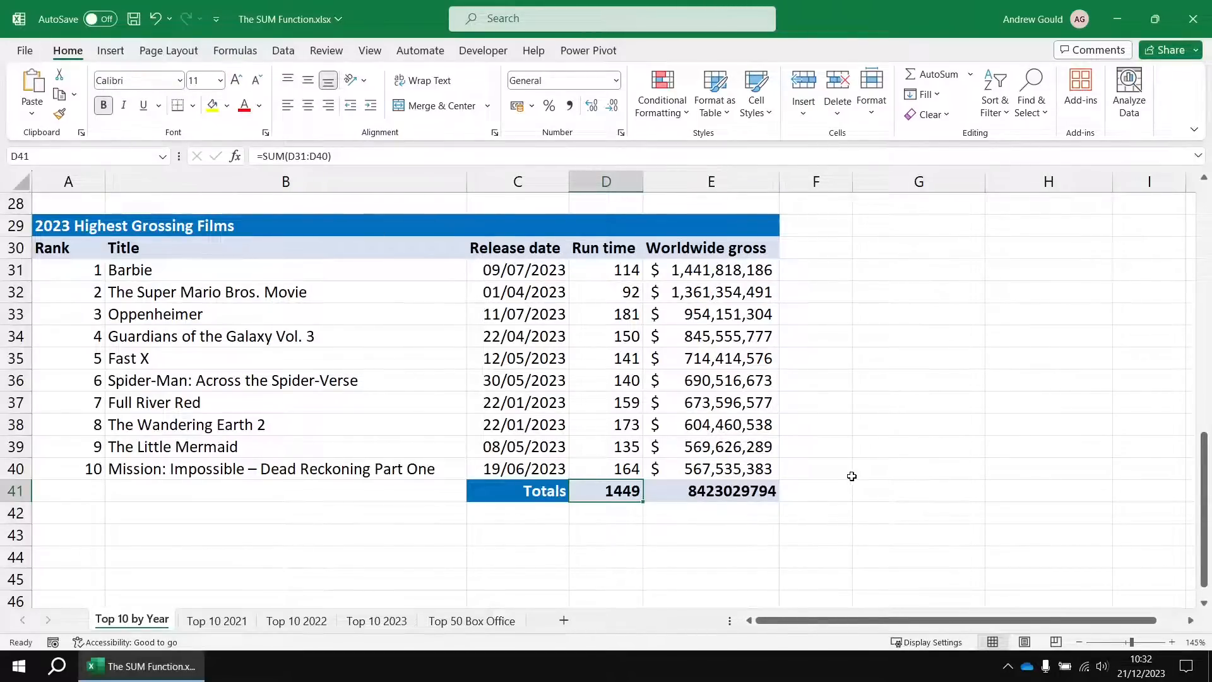
scroll(852, 476, "up", 1)
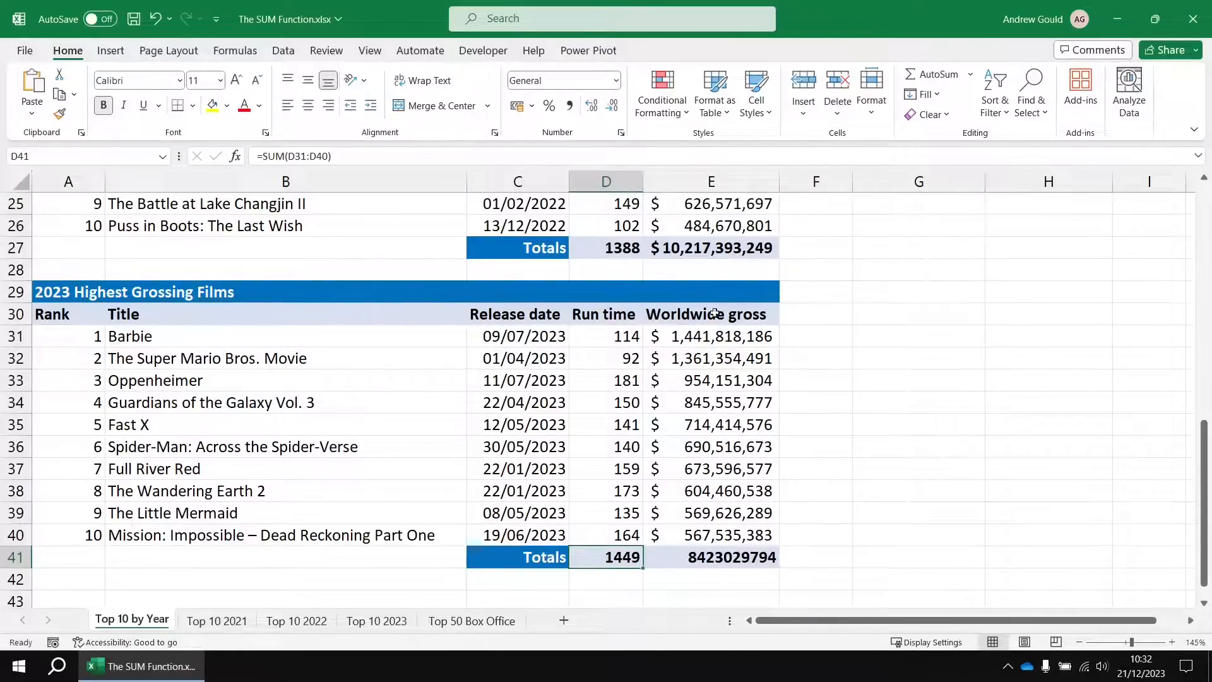
left_click(718, 558)
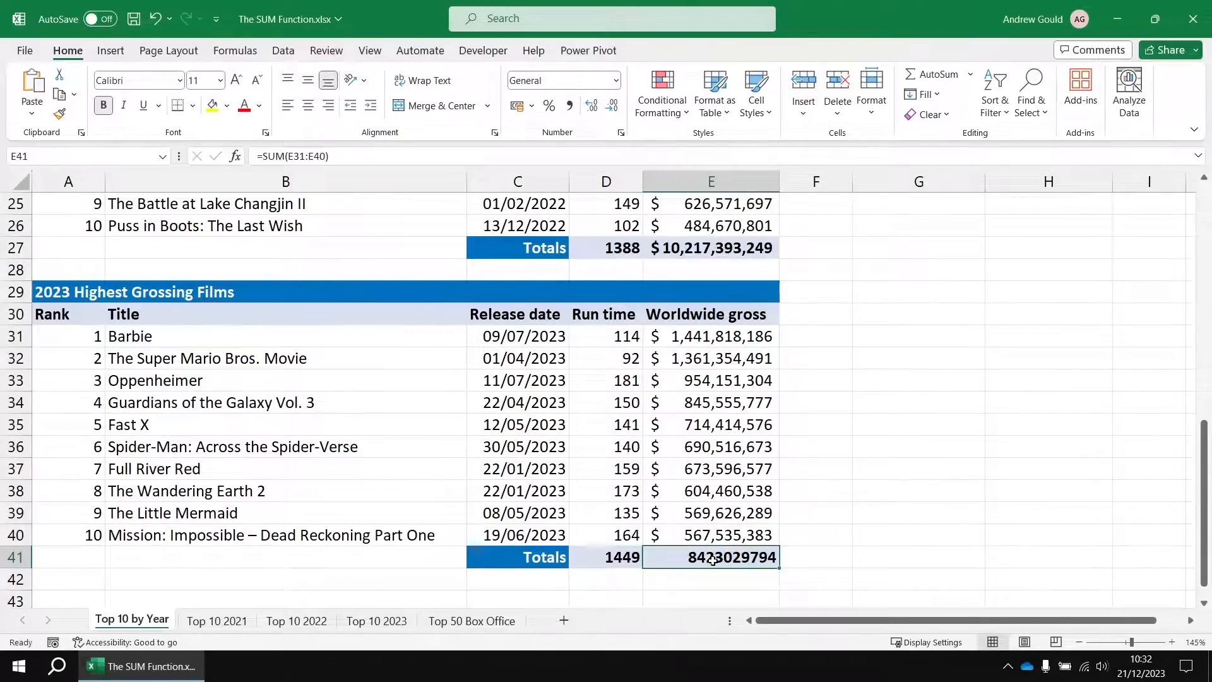
left_click(533, 108)
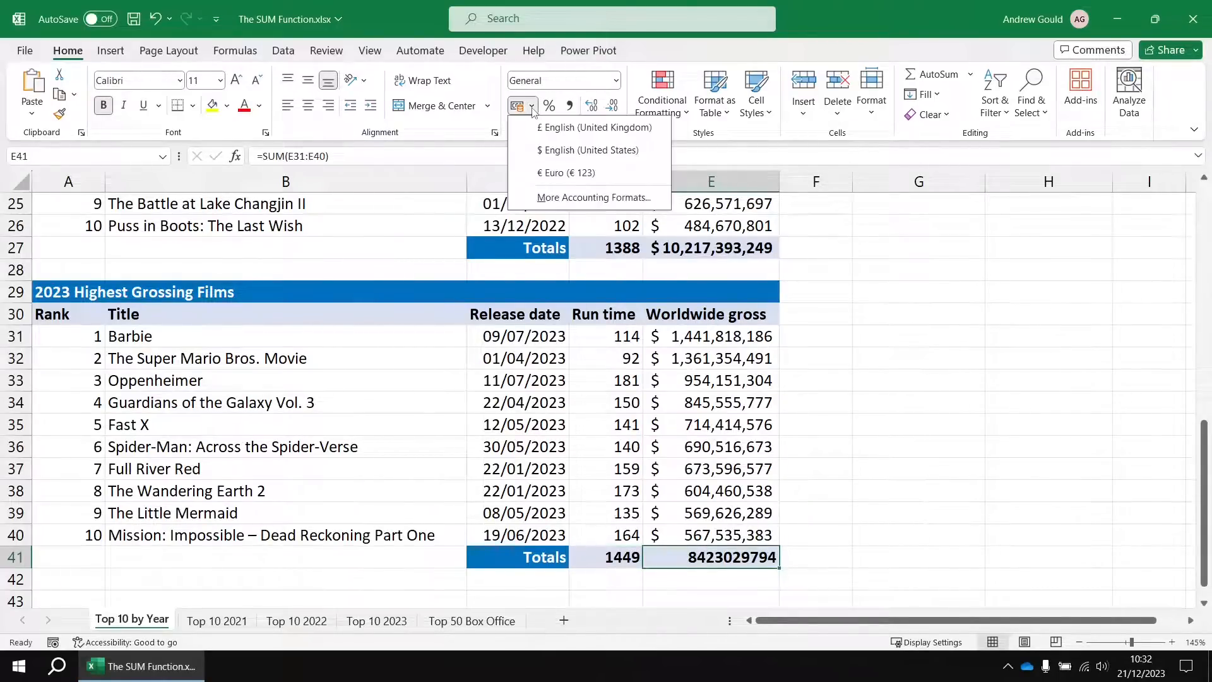
left_click(560, 151)
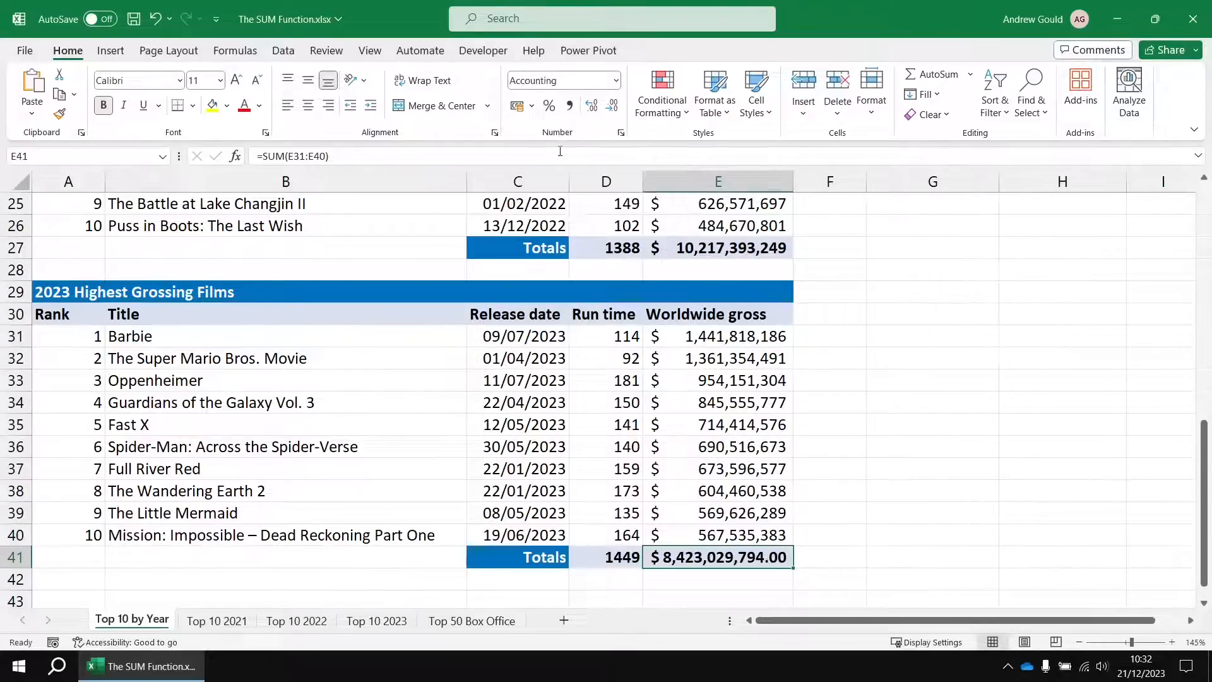
left_click(612, 105)
left_click(612, 105)
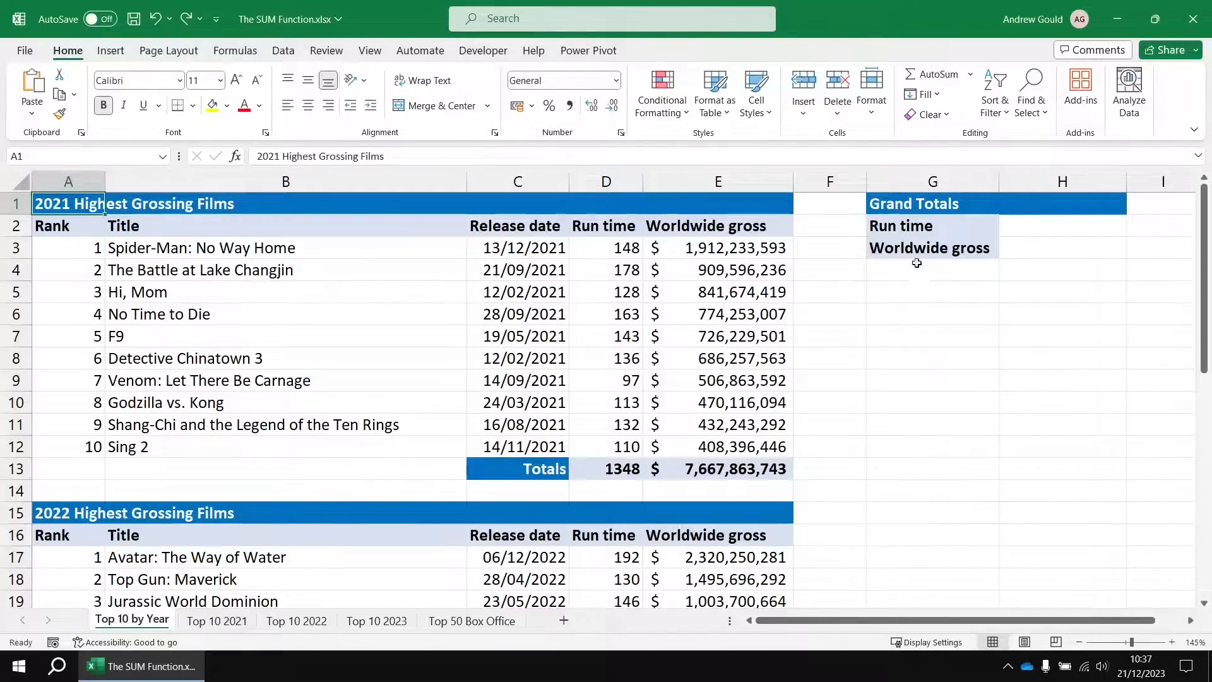
- Calculate the grand total run time in H2 with =SUM(D3:D12,D17:D26,D31:D40)
left_click(1046, 226)
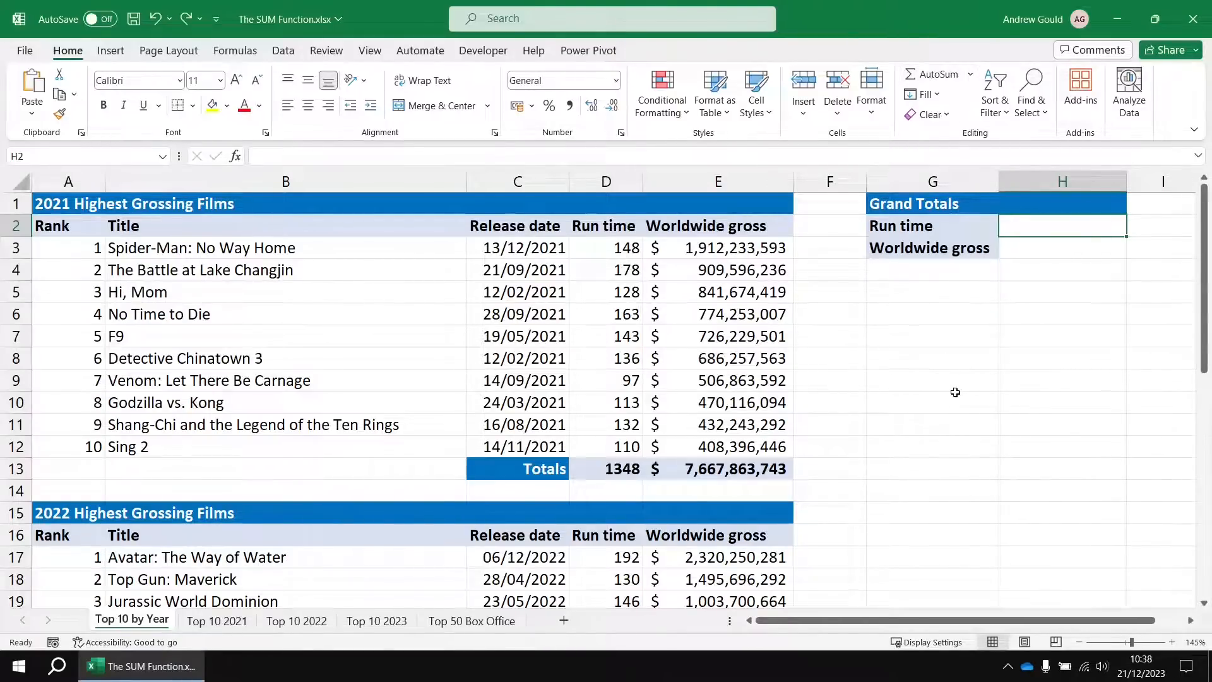
key("alt+equal")
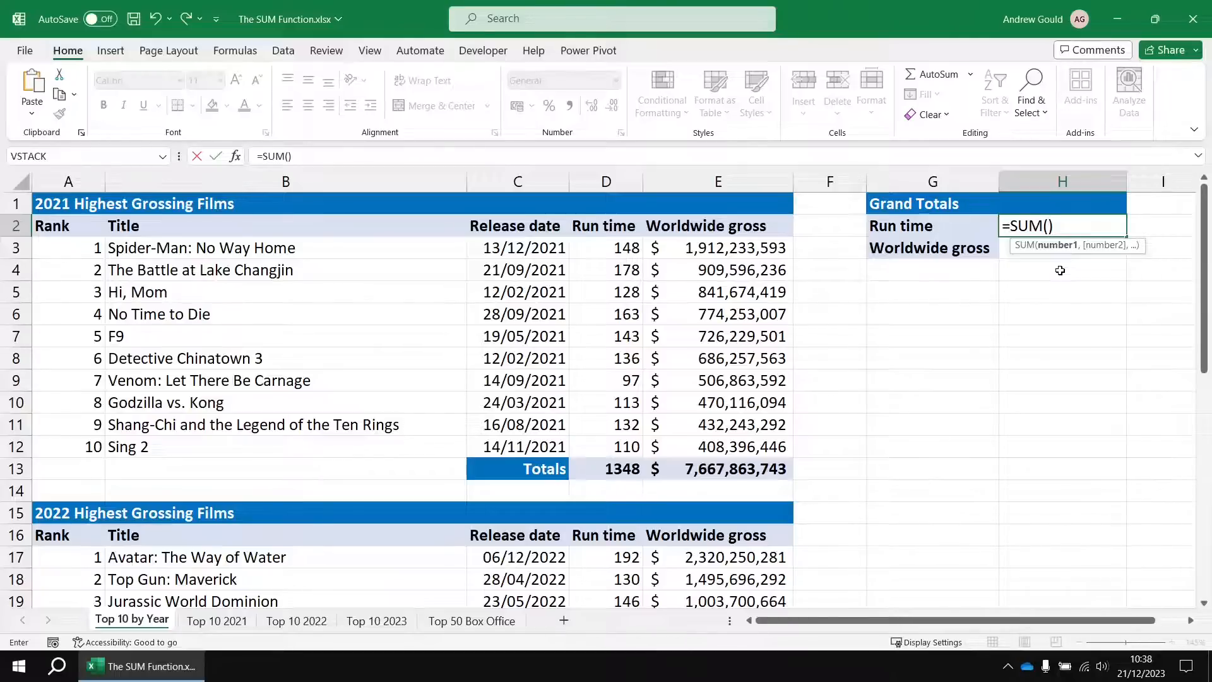
left_click(603, 250)
left_click_drag(603, 250, 599, 440)
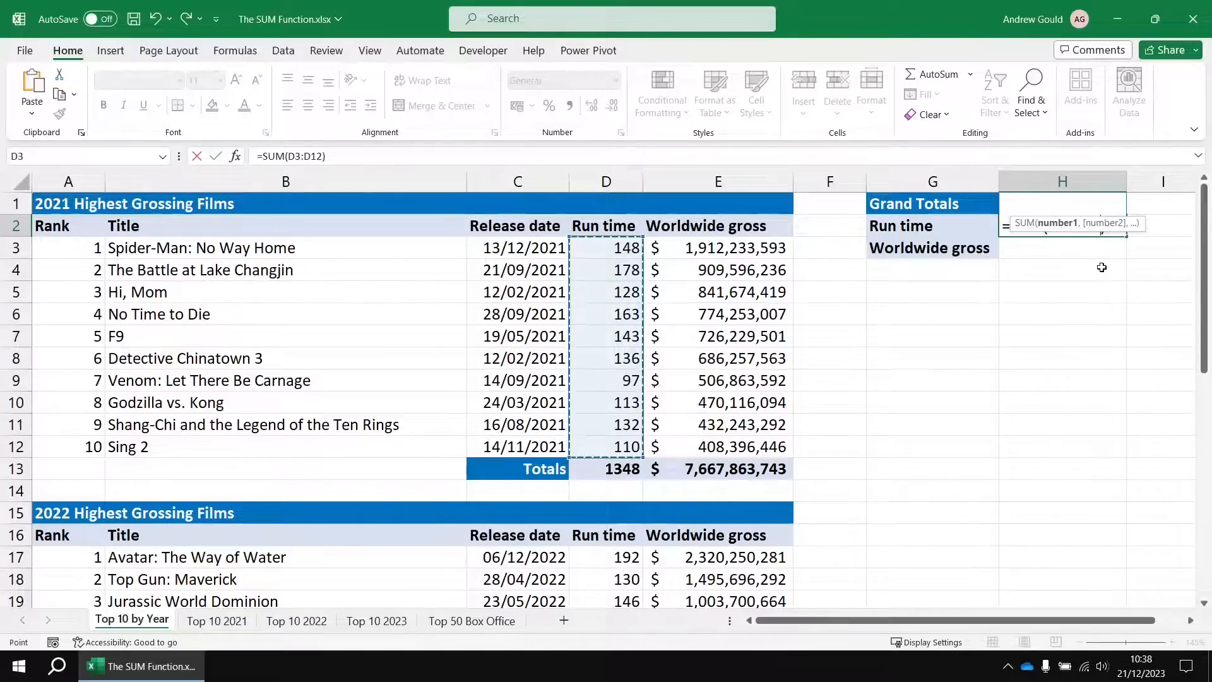
type(",")
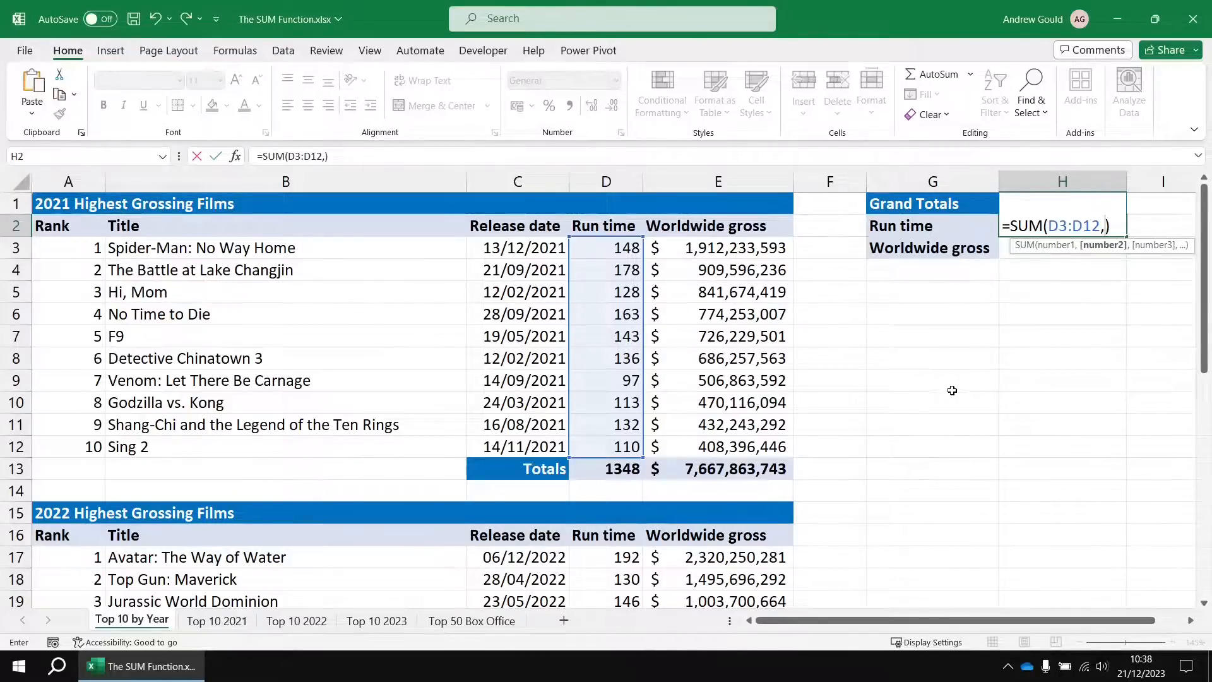
scroll(953, 387, "down", 4)
left_click_drag(602, 292, 596, 494)
type(",")
scroll(641, 499, "down", 5)
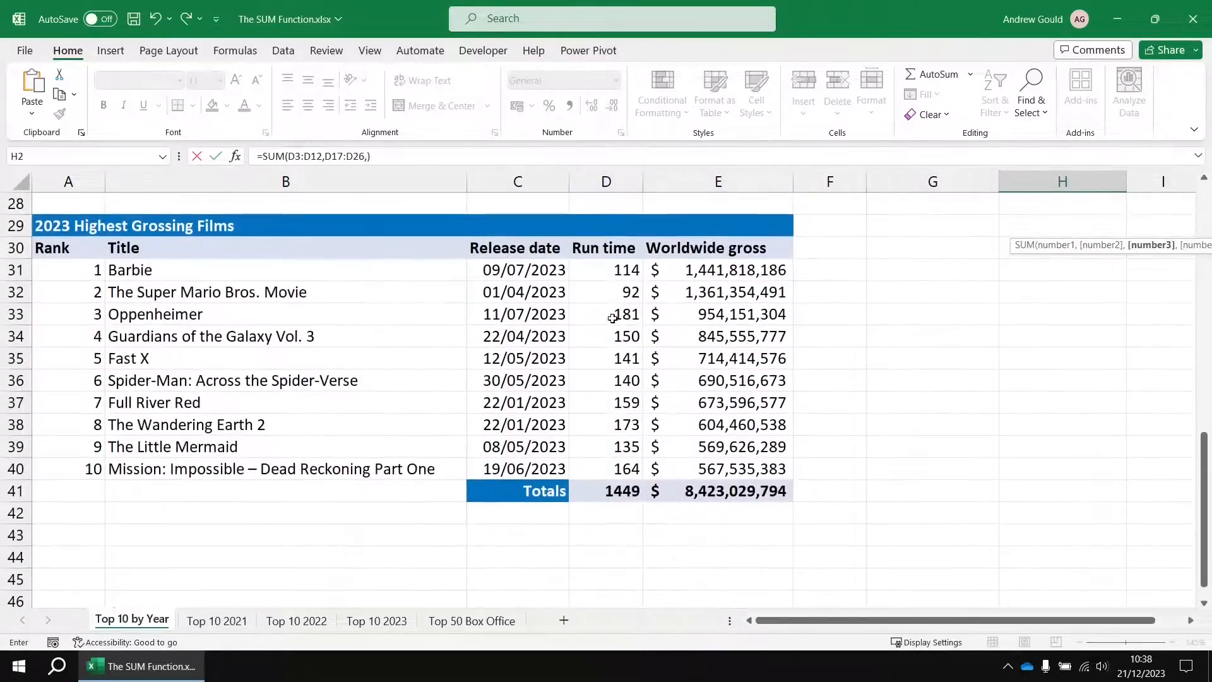
left_click_drag(598, 270, 588, 412)
left_click_drag(581, 470, 583, 468)
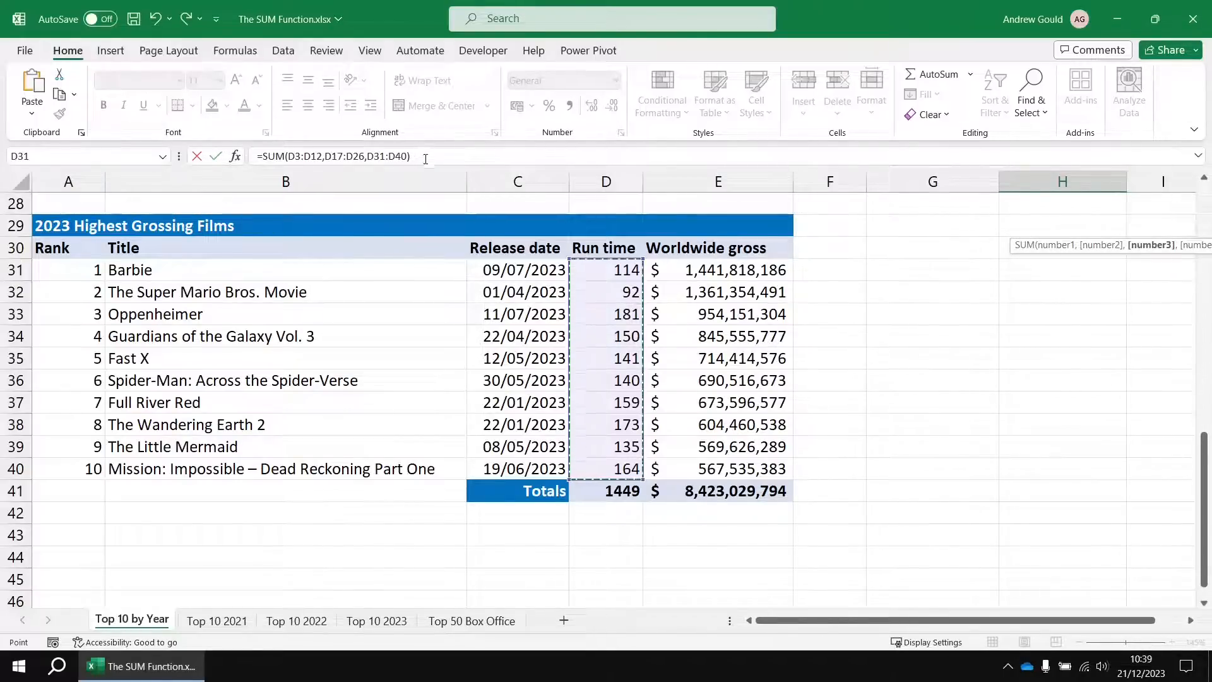
key("Return")
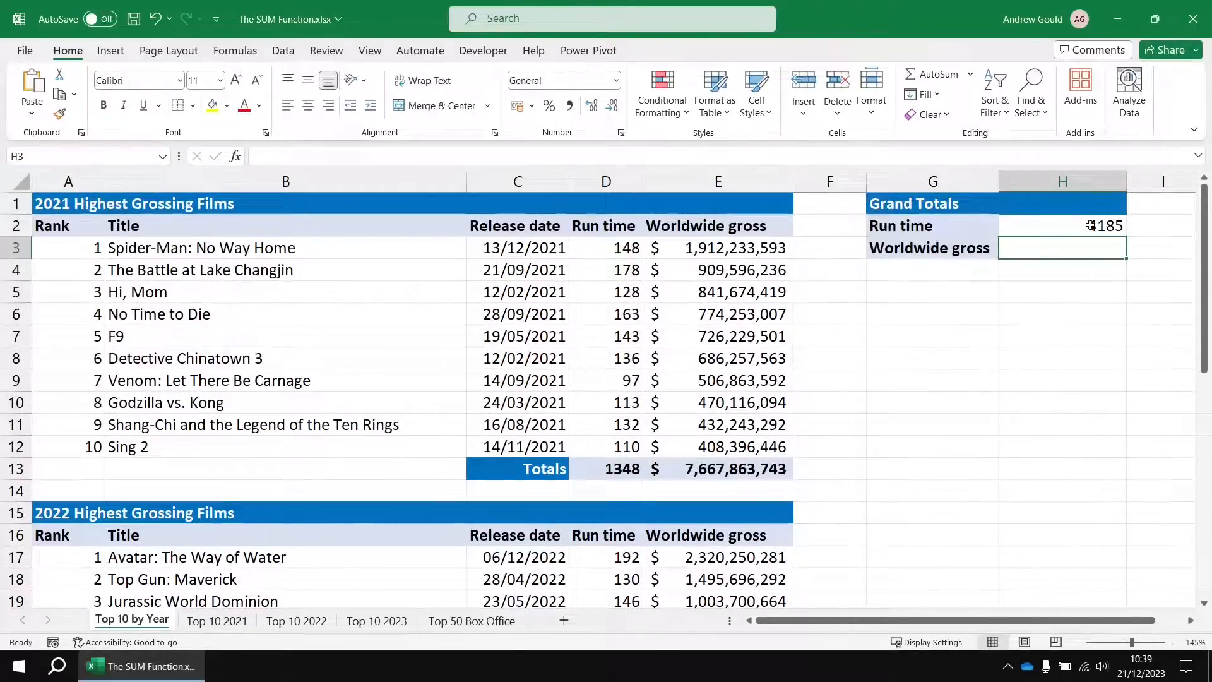
key("Up")
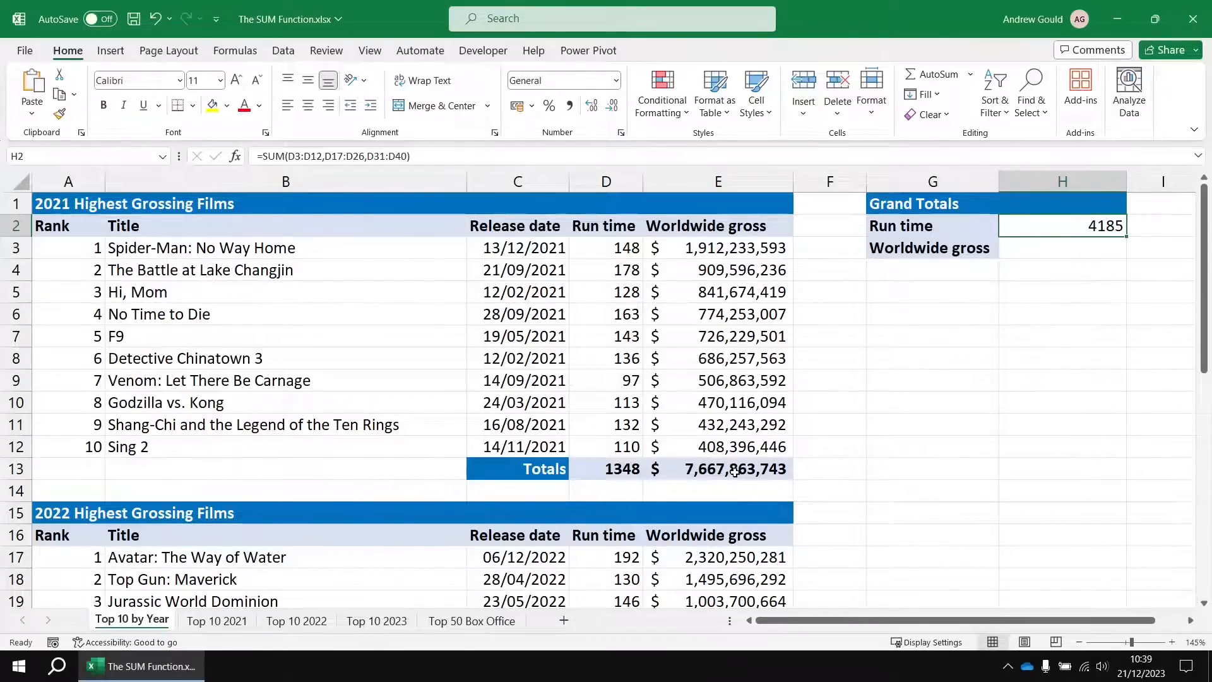
- Calculate the grand total worldwide gross in H3 with =SUM(E13,E27,E41) and autofit the width of column H
left_click(1049, 250)
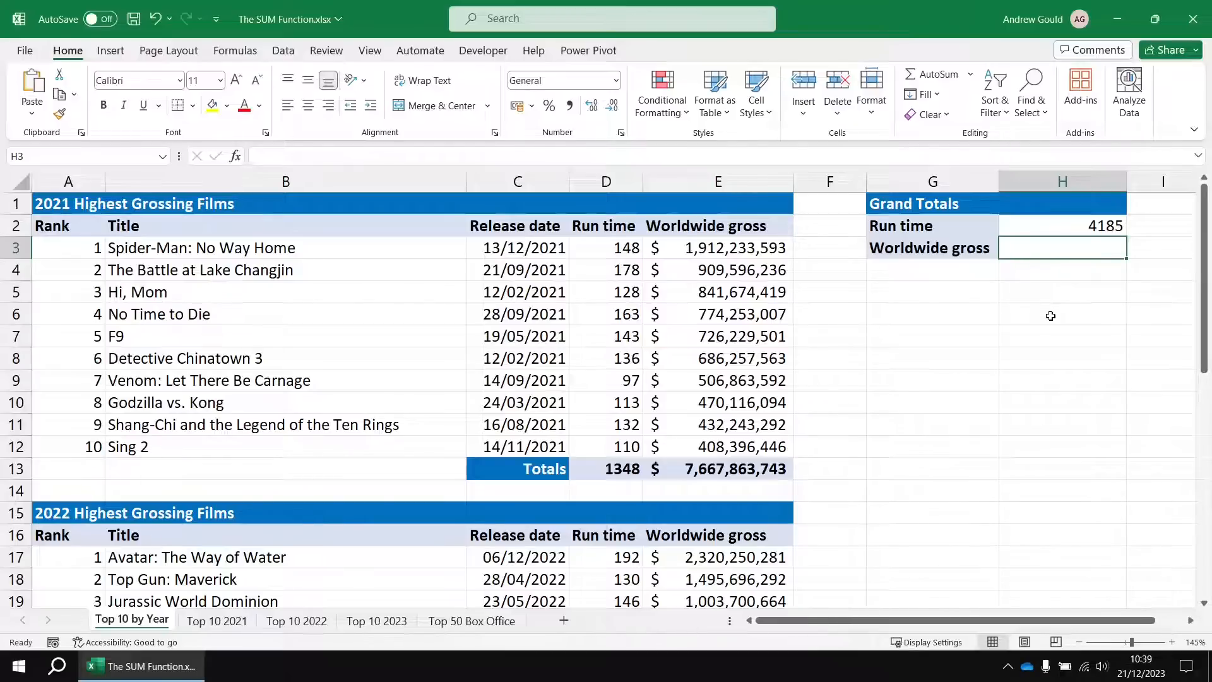
key("alt+equal")
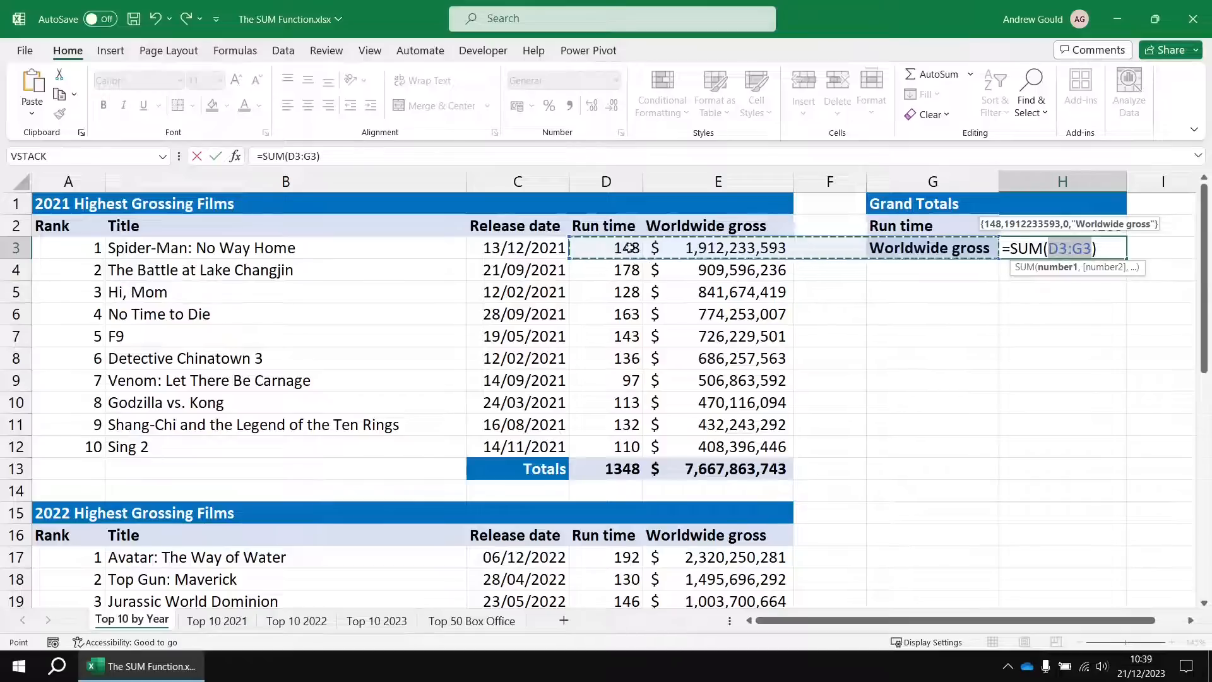
left_click(729, 470)
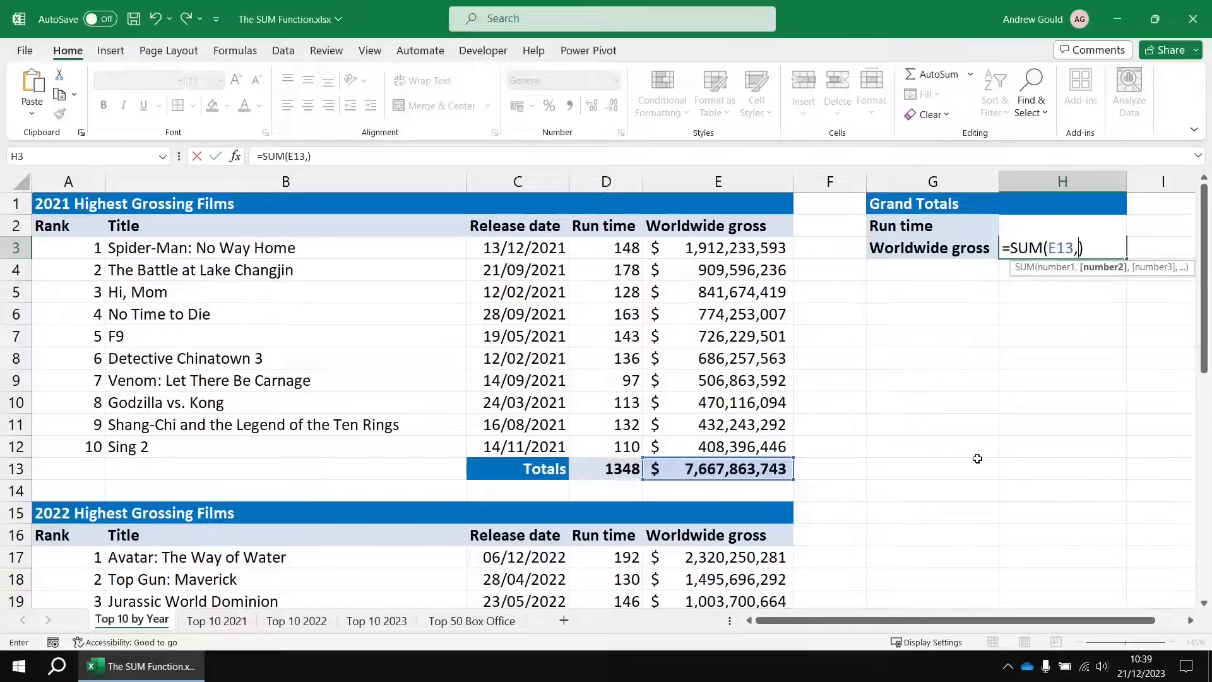
scroll(978, 460, "down", 6)
left_click(726, 379)
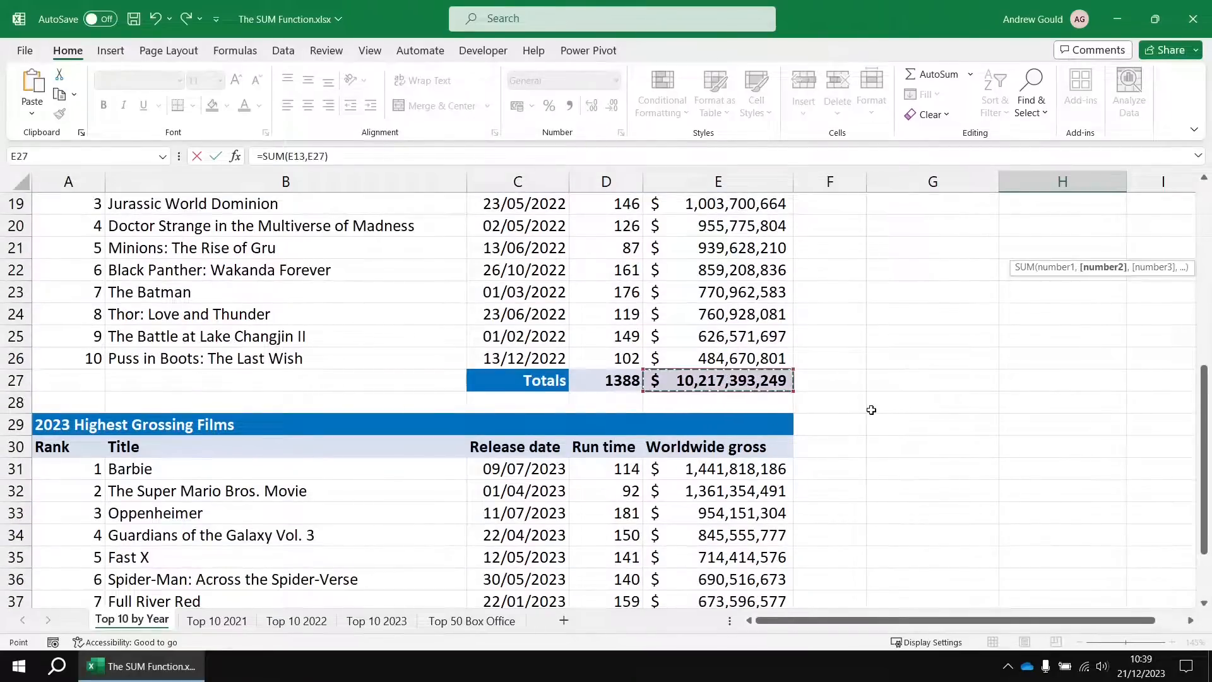
type(",")
scroll(878, 412, "down", 1)
scroll(878, 412, "down", 4)
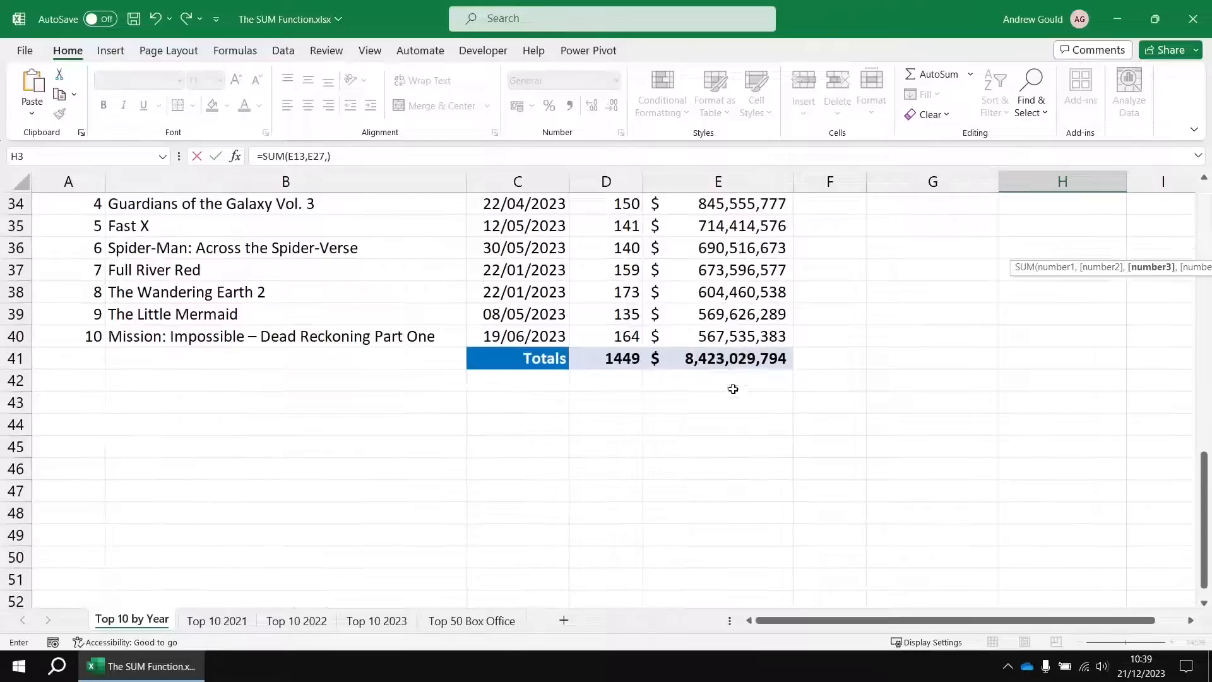
left_click(723, 359)
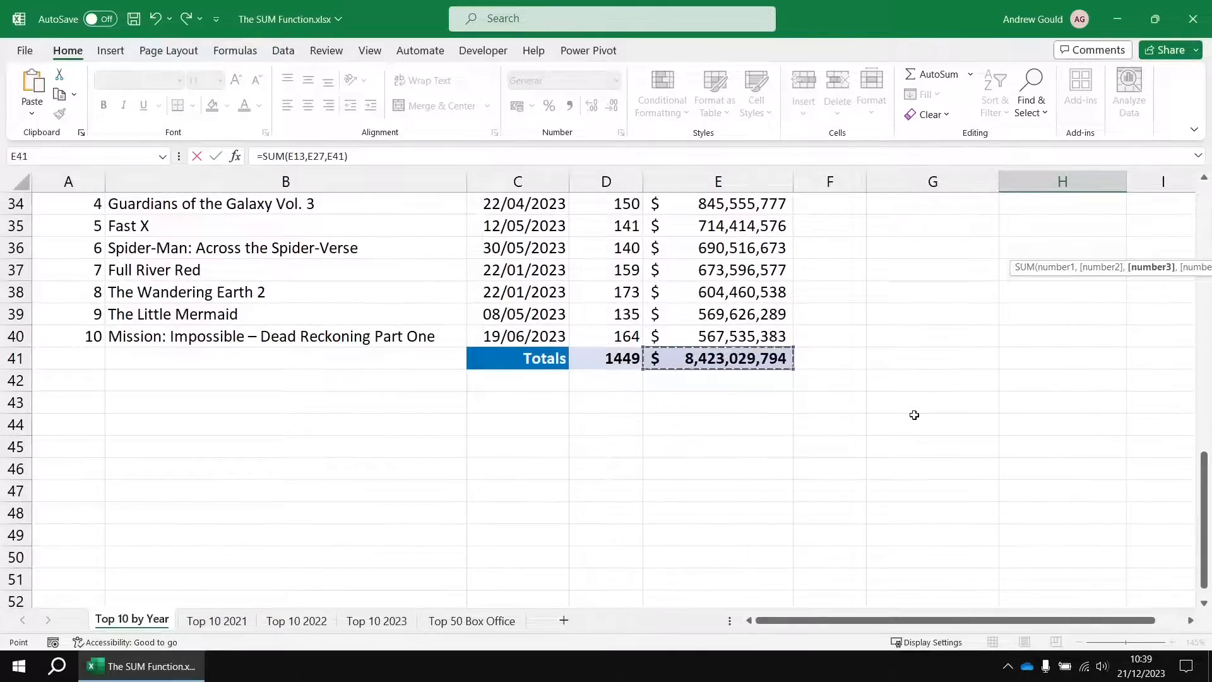
key("Return")
scroll(1001, 386, "up", 1)
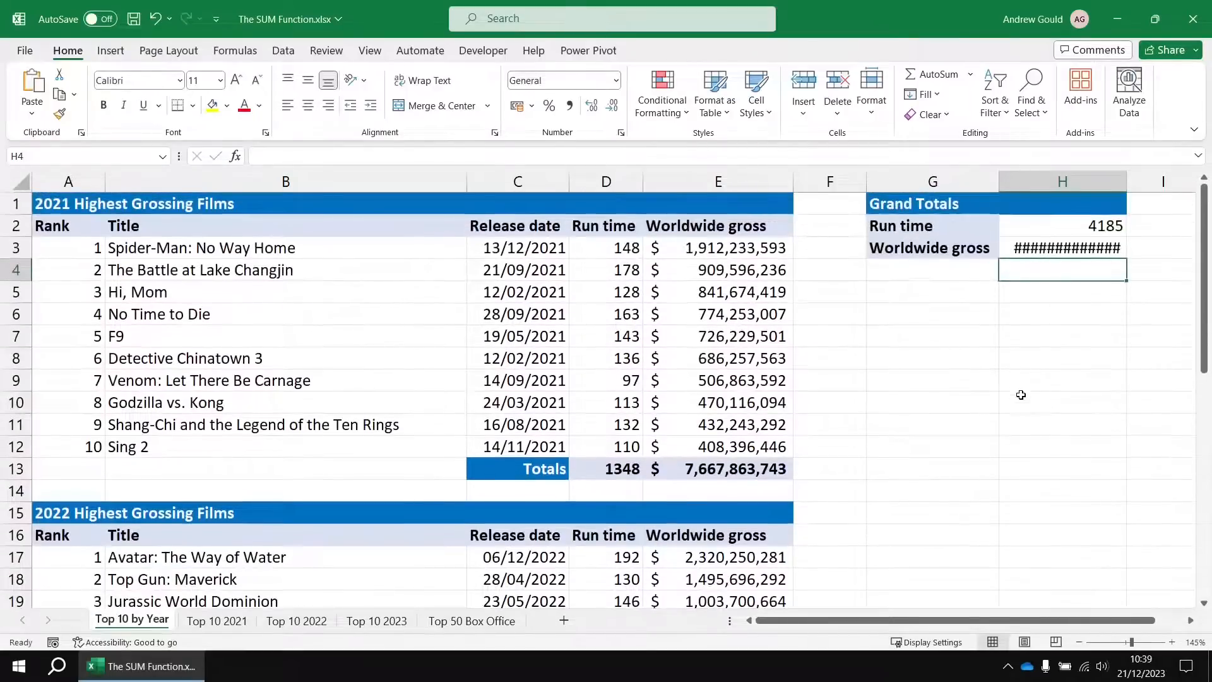
double_click(1126, 180)
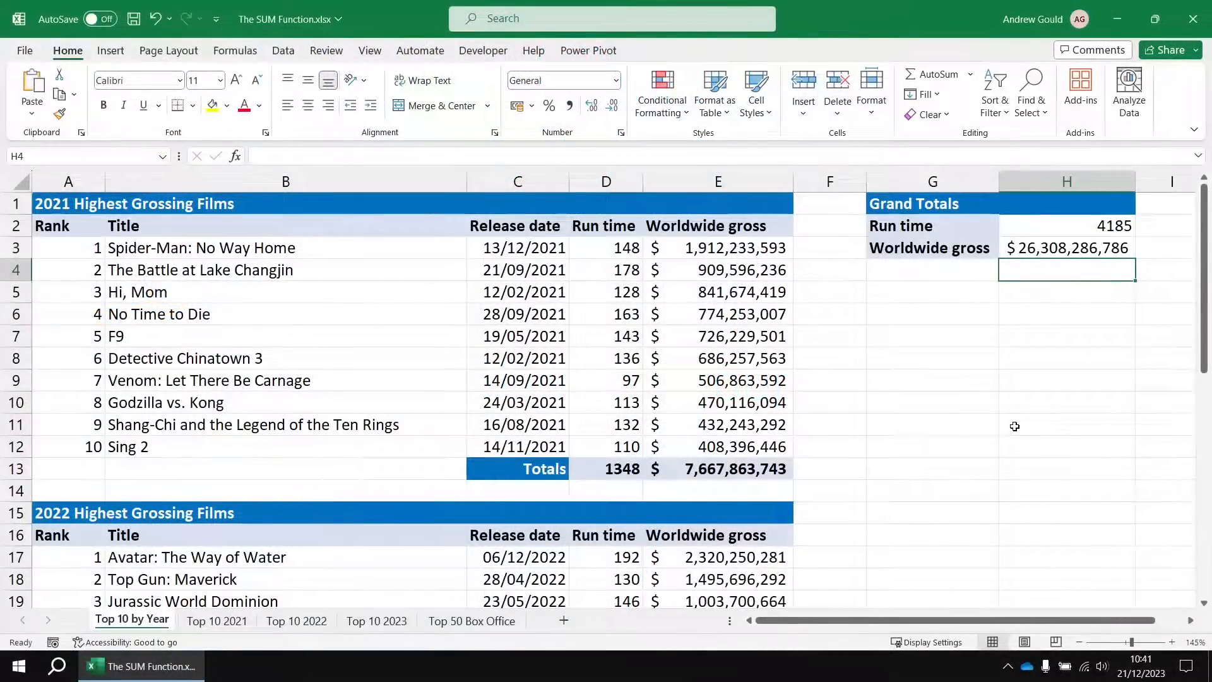
- Look through the individual year sheets and group Top 10 2021, Top 10 2022 and Top 10 2023
left_click(215, 620)
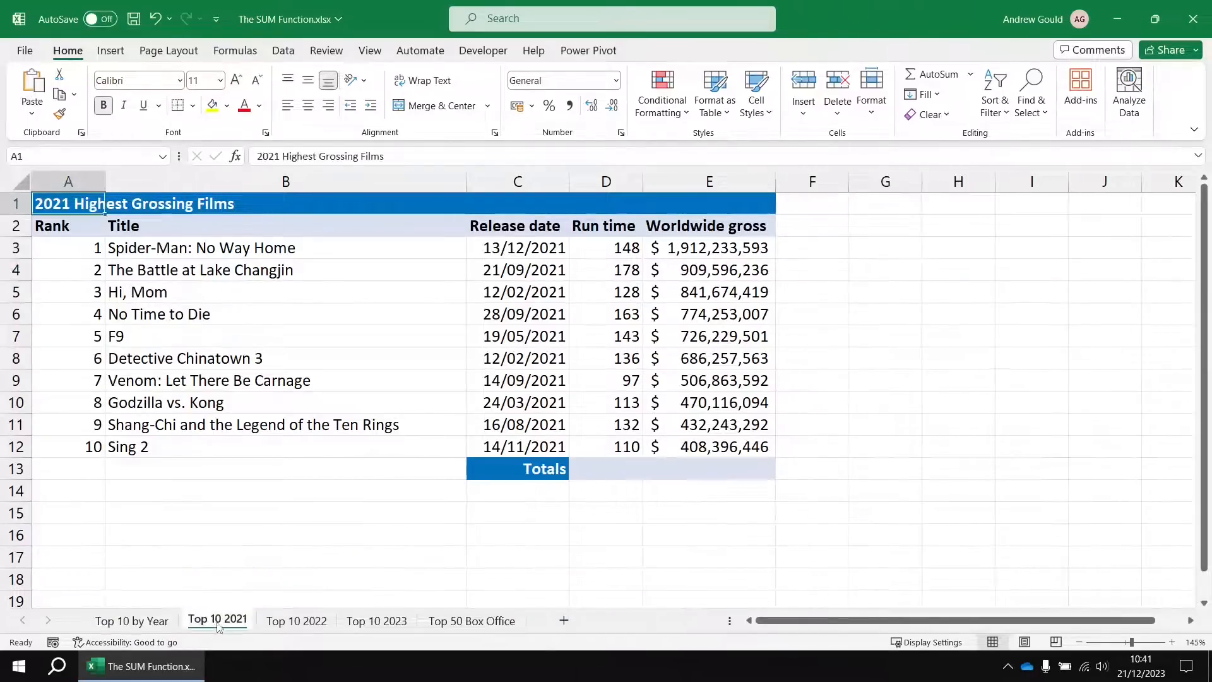
left_click(296, 622)
left_click(381, 624)
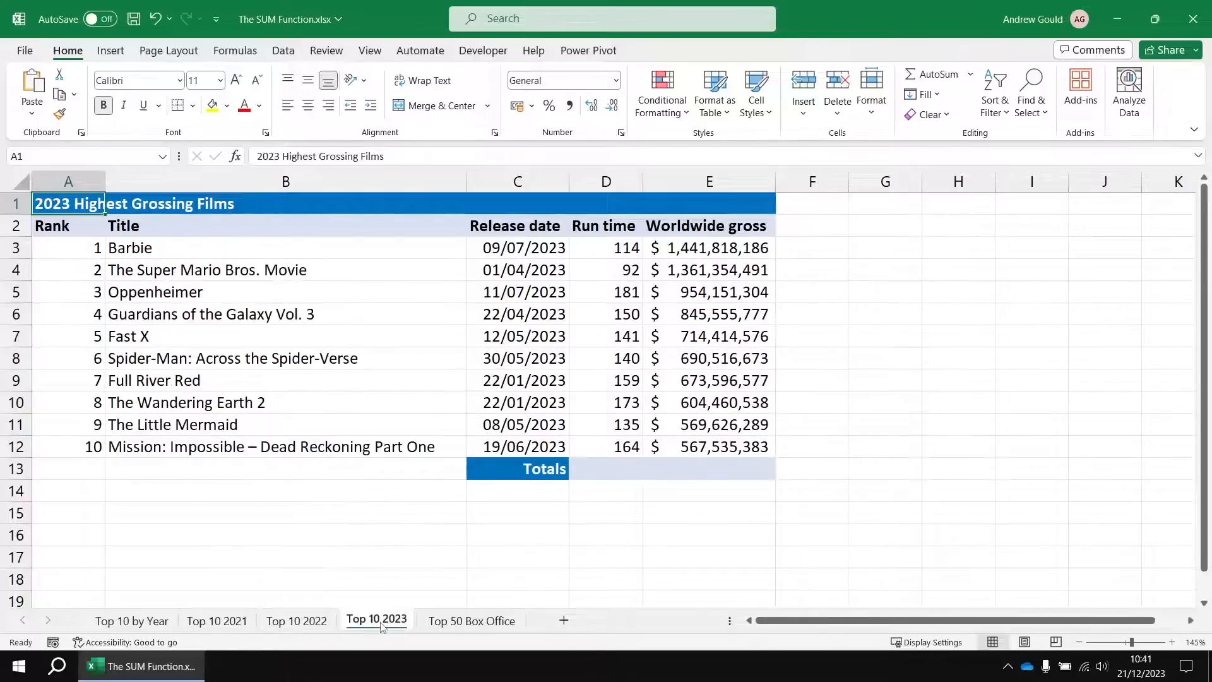
left_click(296, 622)
left_click(223, 622)
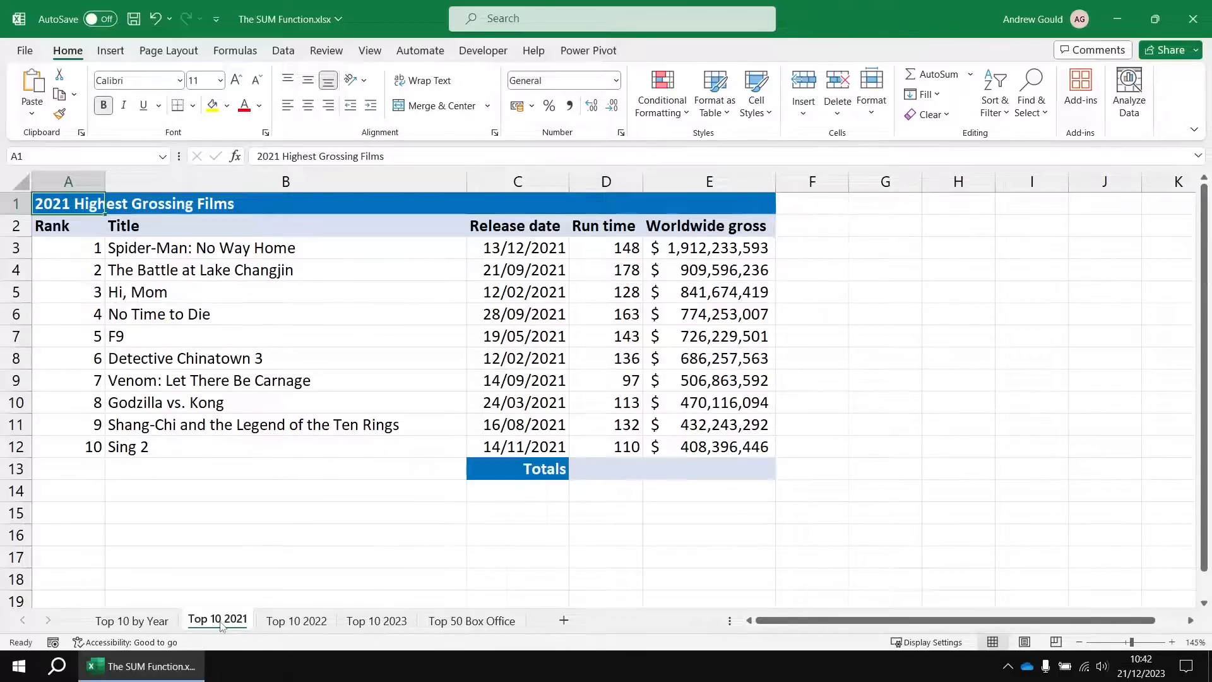
left_click(379, 622, "shift")
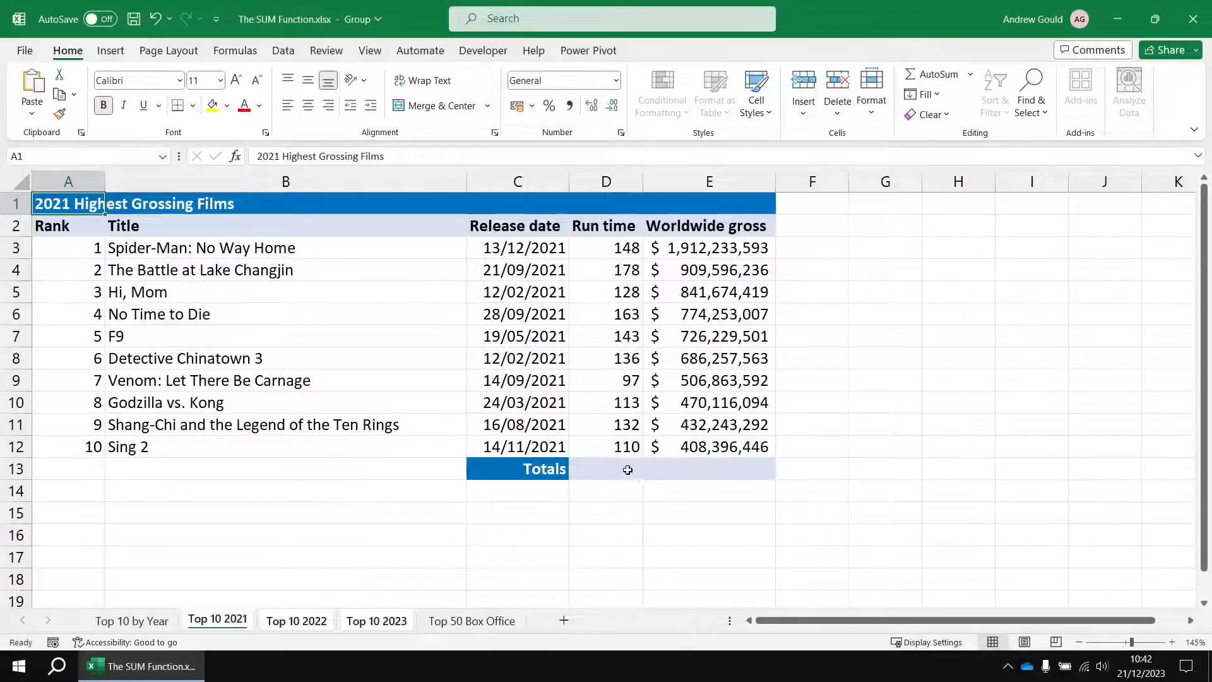
- AutoSum run time and worldwide gross in D13:E13 across the grouped sheets and check the totals on each sheet
left_click_drag(611, 472, 684, 467)
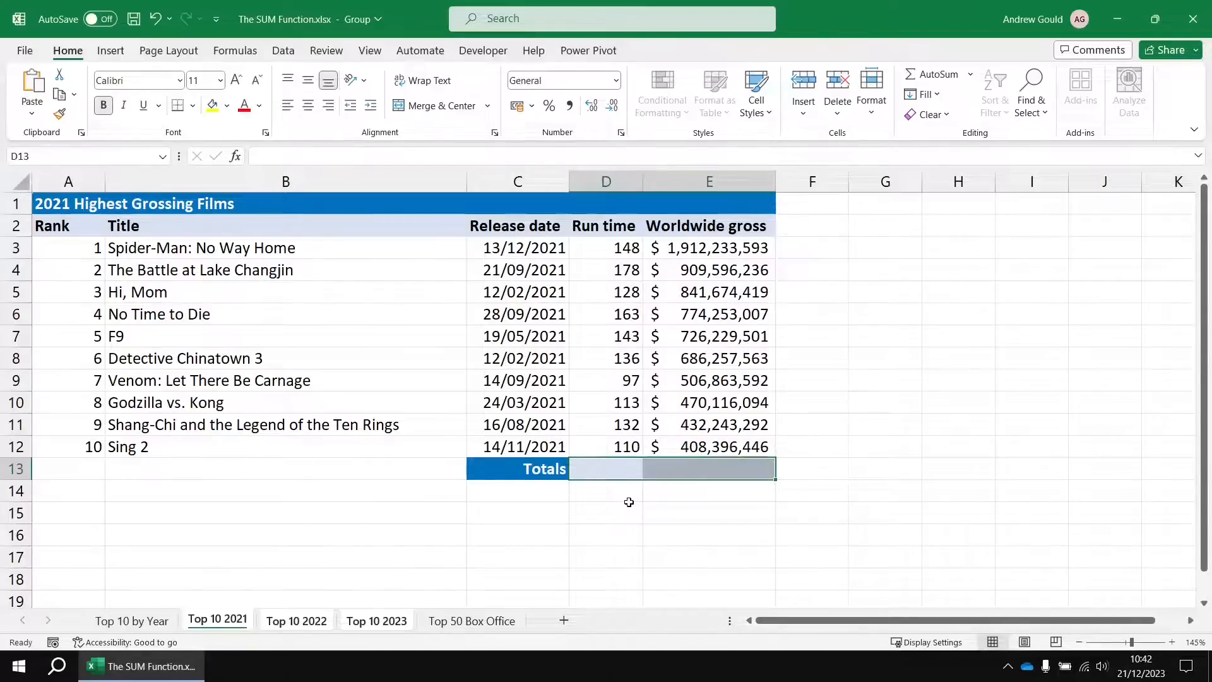
key("alt+equal")
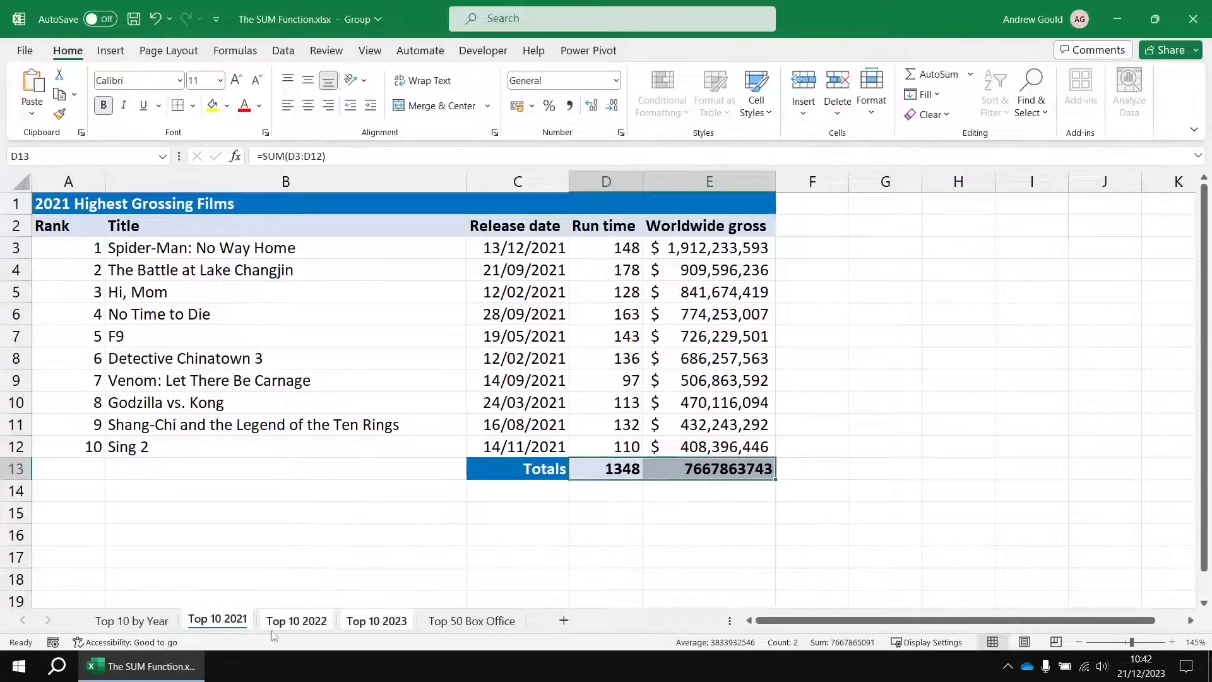
left_click(298, 622)
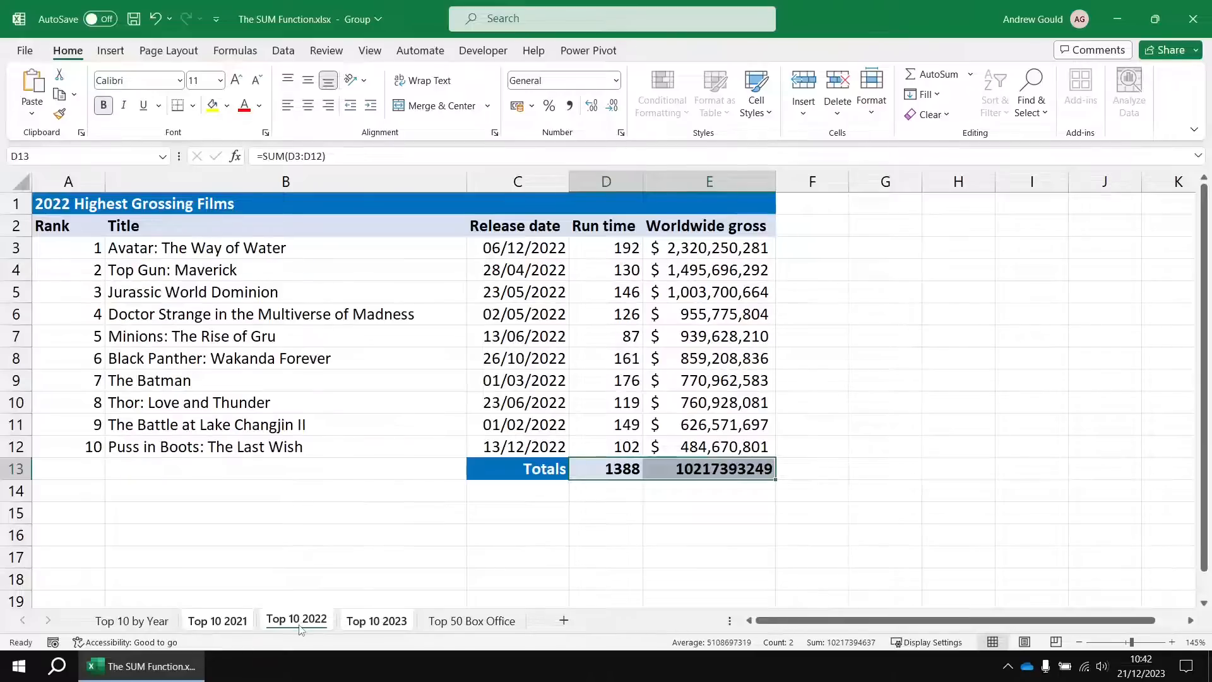
key("ctrl+Page_Down")
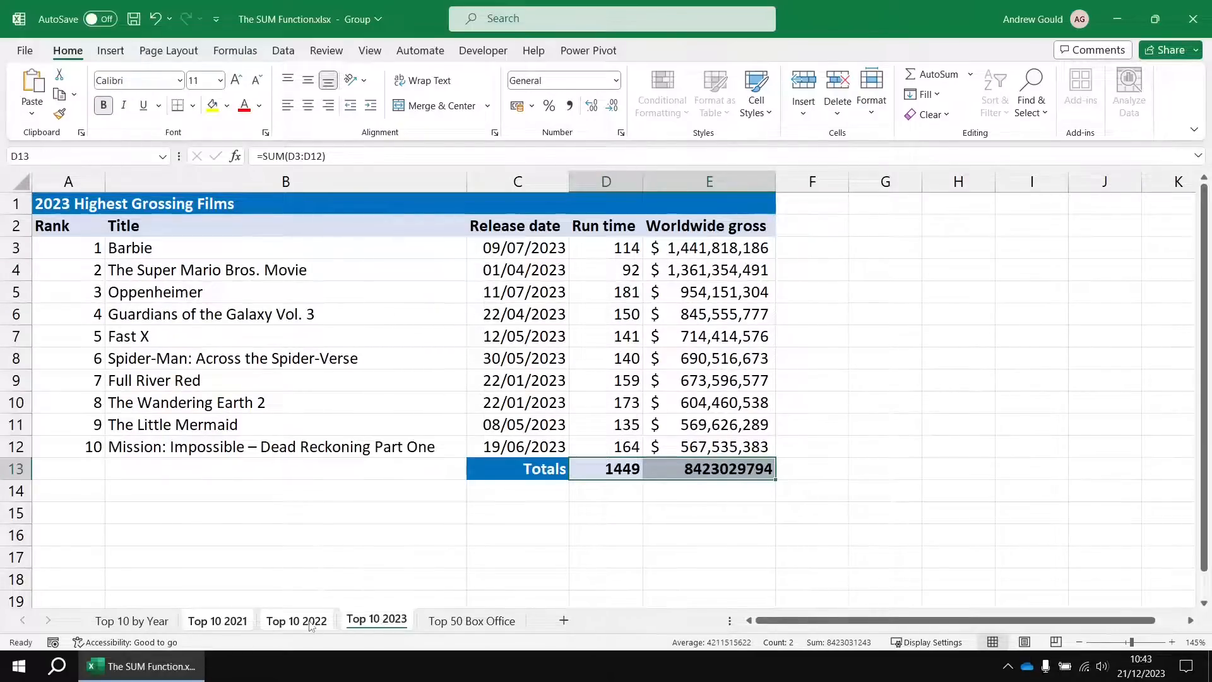
left_click(311, 624)
left_click(230, 625)
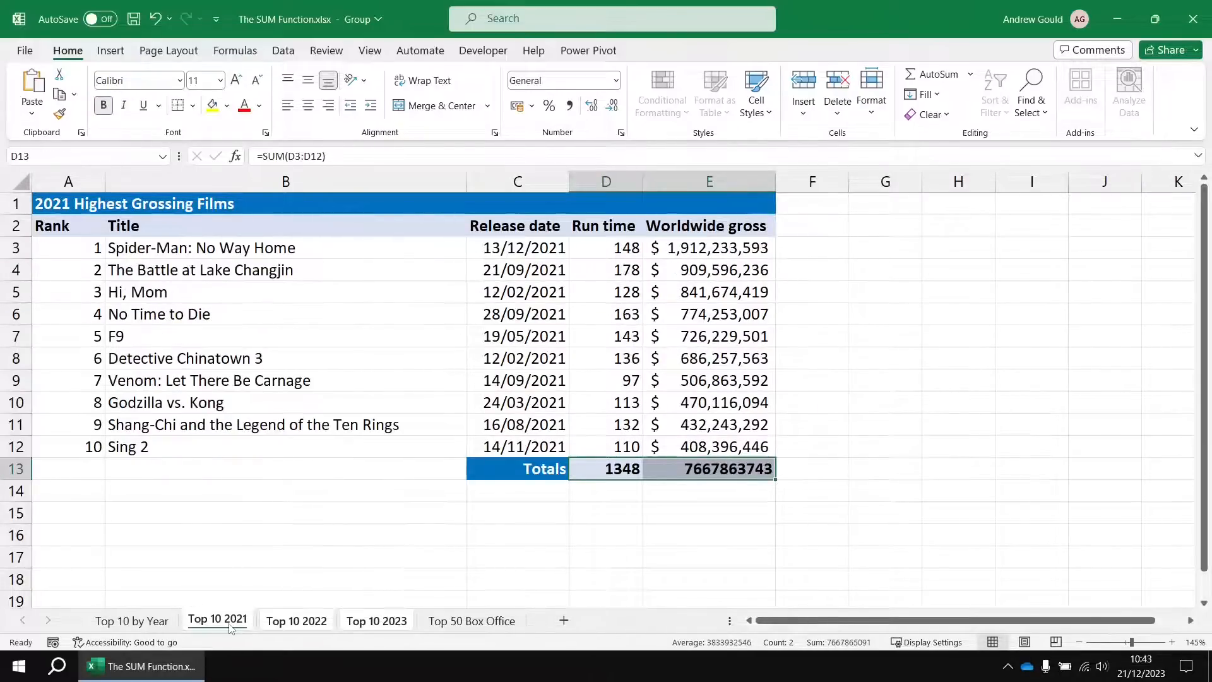
- Format the worldwide gross total in E13 on the grouped sheets as US dollar accounting with no decimal places
left_click(689, 468)
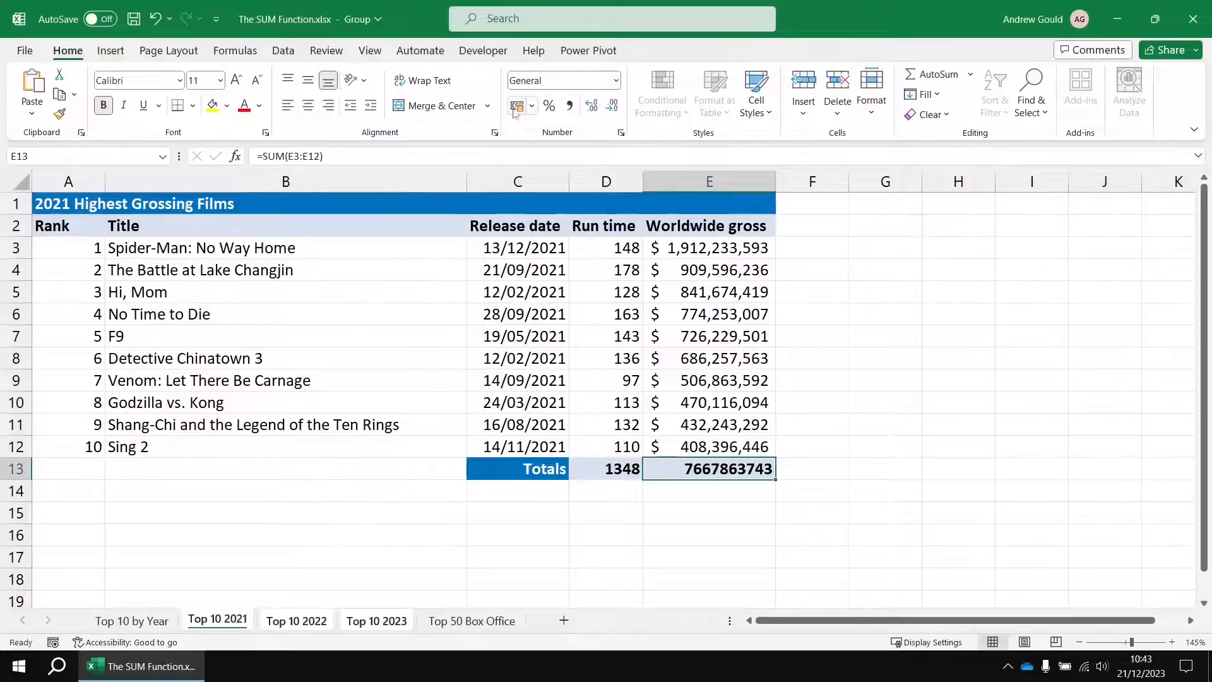
left_click(532, 106)
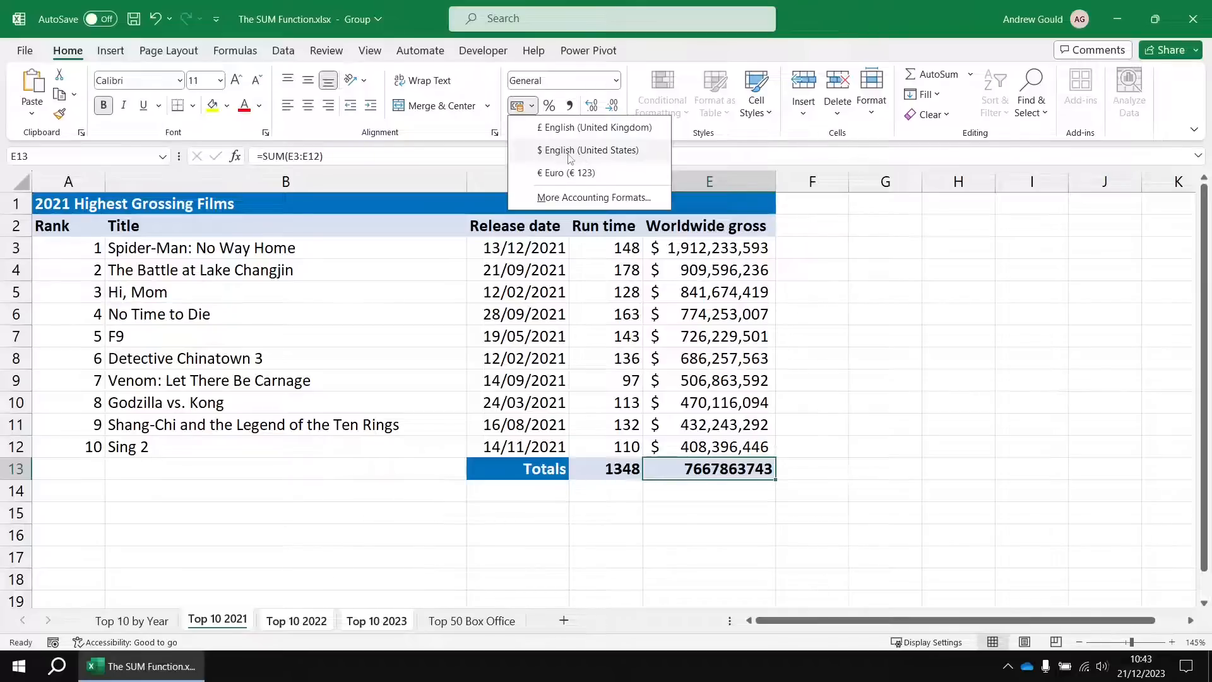
left_click(571, 152)
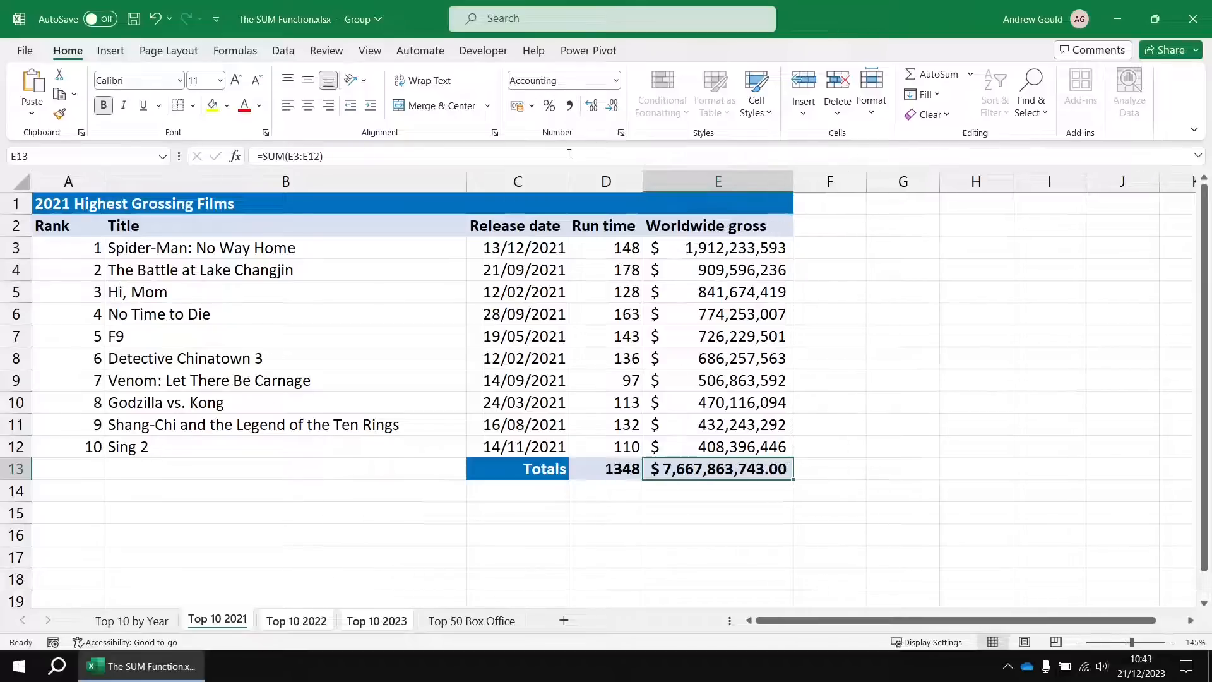
left_click(615, 112)
left_click(615, 111)
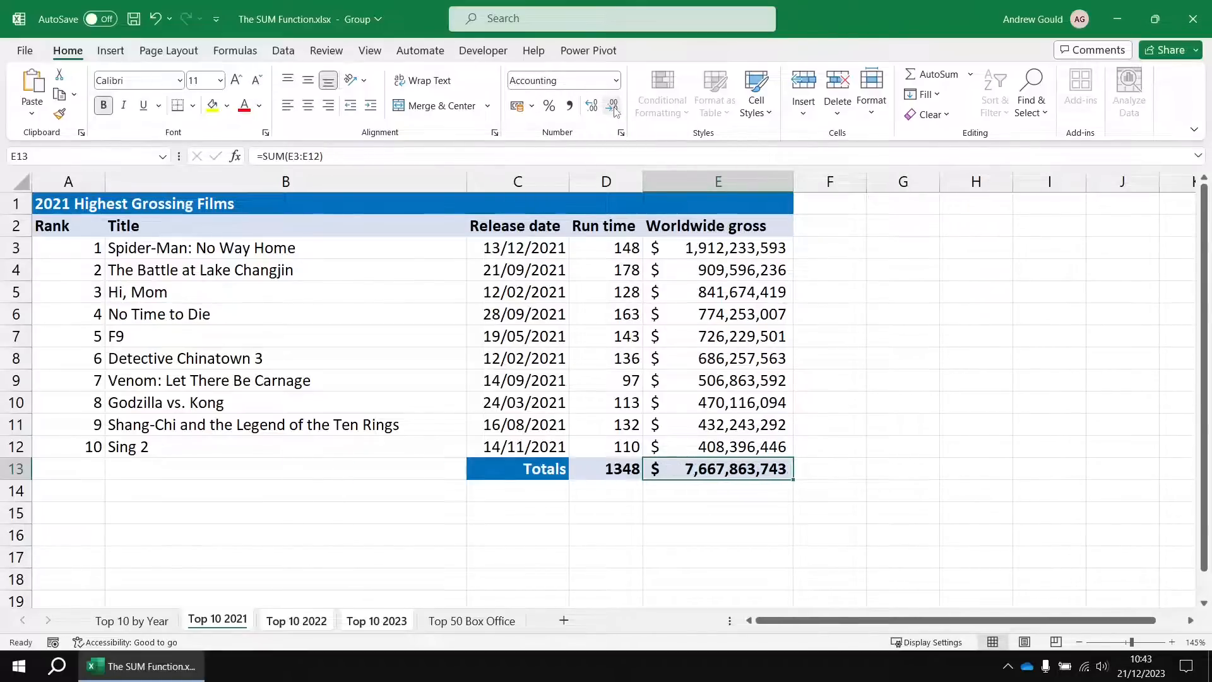
- Check the formatted totals on the grouped Top 10 sheets and ungroup them by returning to Top 10 by Year
left_click(307, 623)
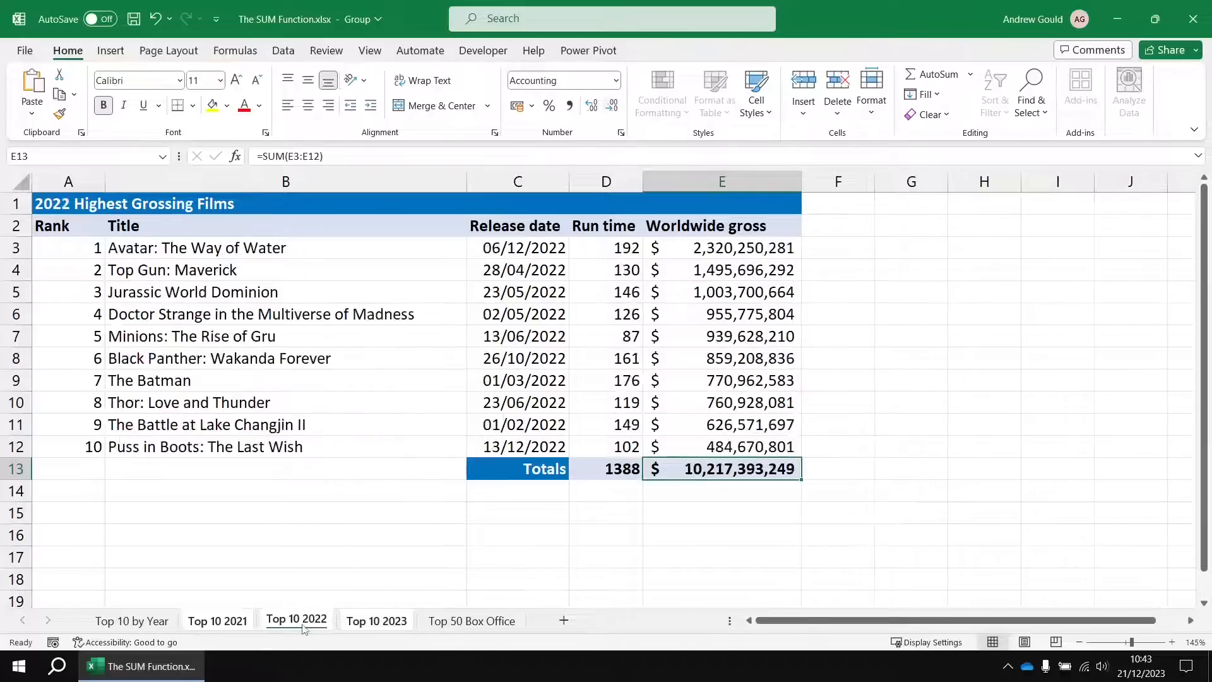
left_click(363, 623)
left_click(306, 623)
left_click(229, 624)
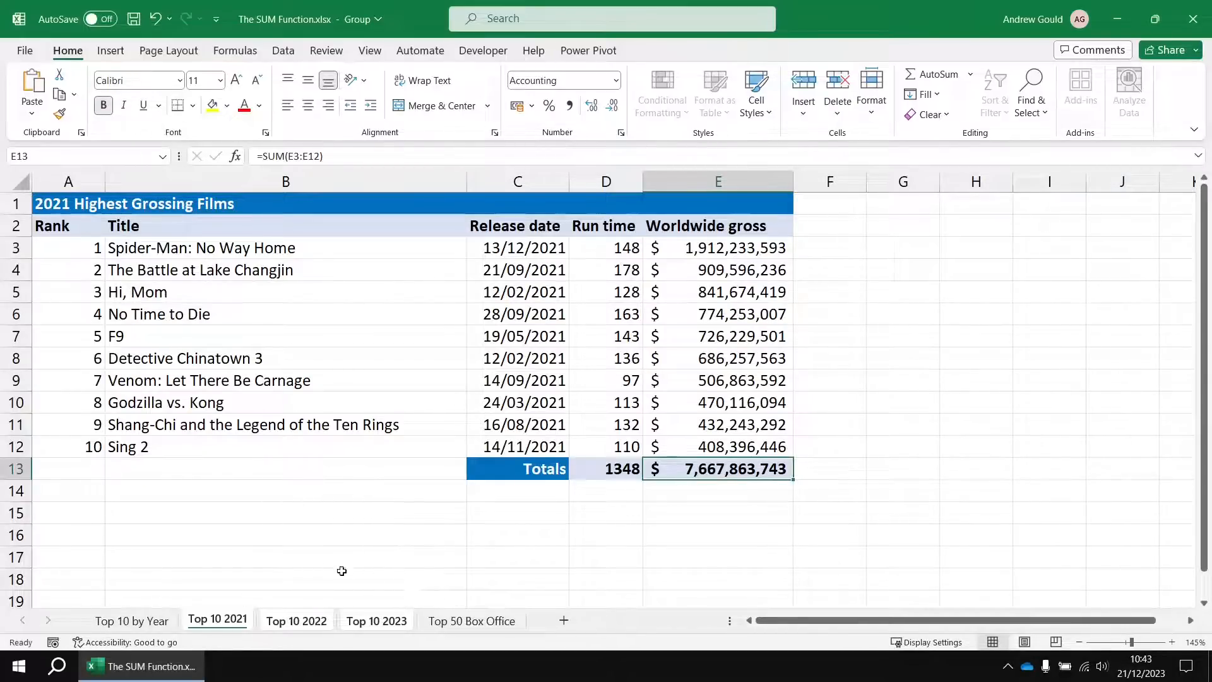
left_click(140, 623)
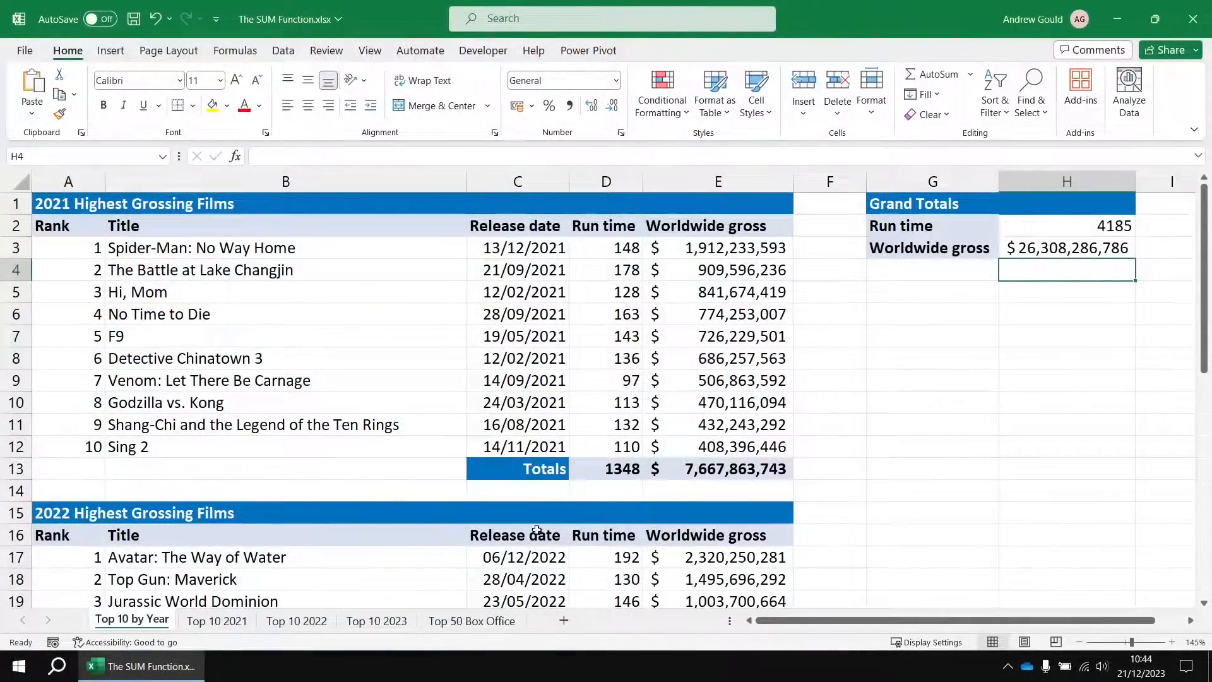
- Review the totals on the ungrouped 2021, 2022 and 2023 sheets and return to Top 10 by Year
left_click(300, 624)
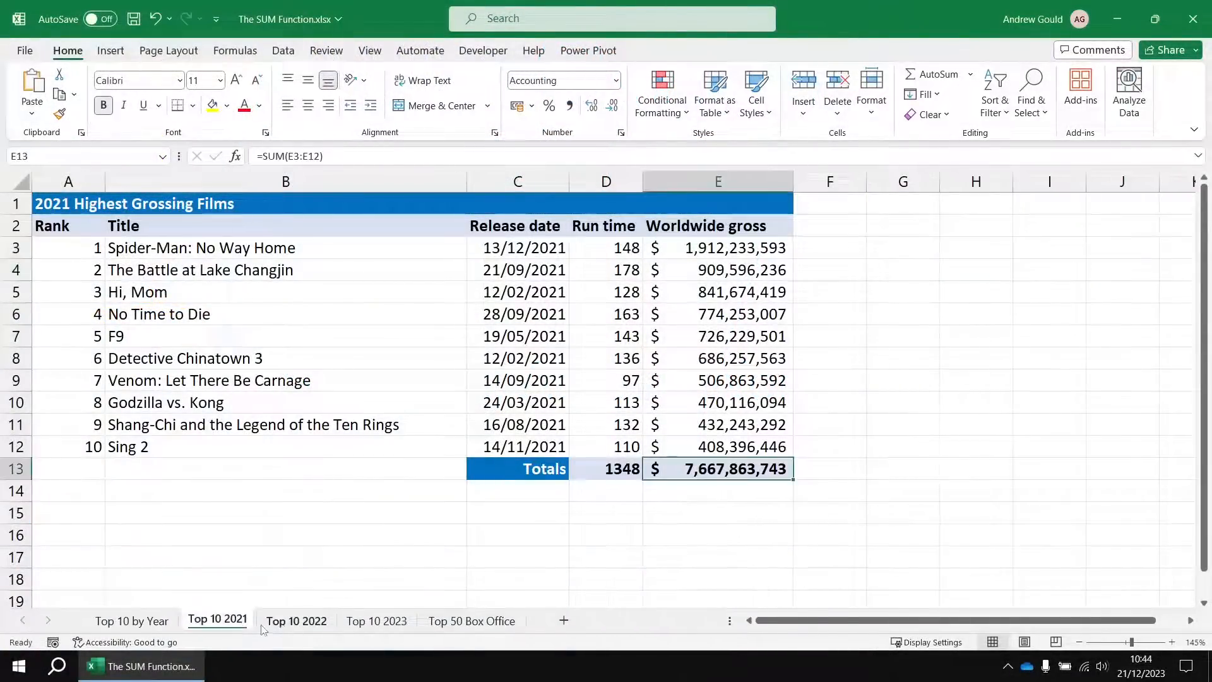
left_click(359, 624)
left_click(301, 624)
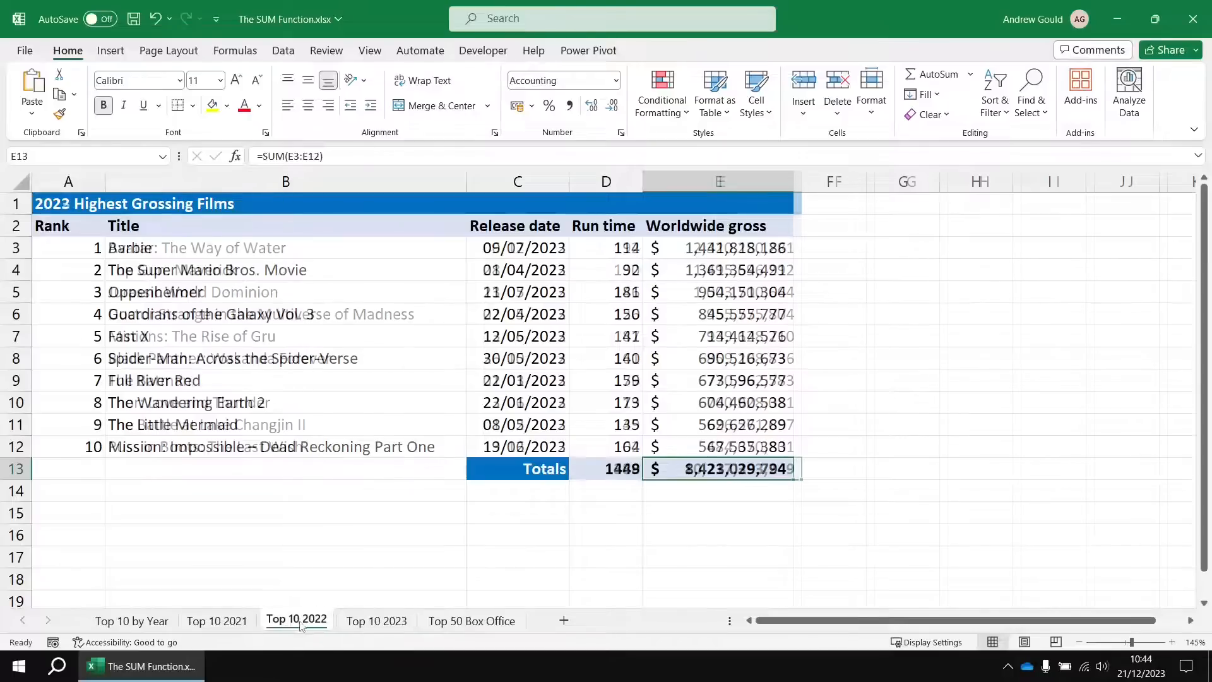
left_click(221, 624)
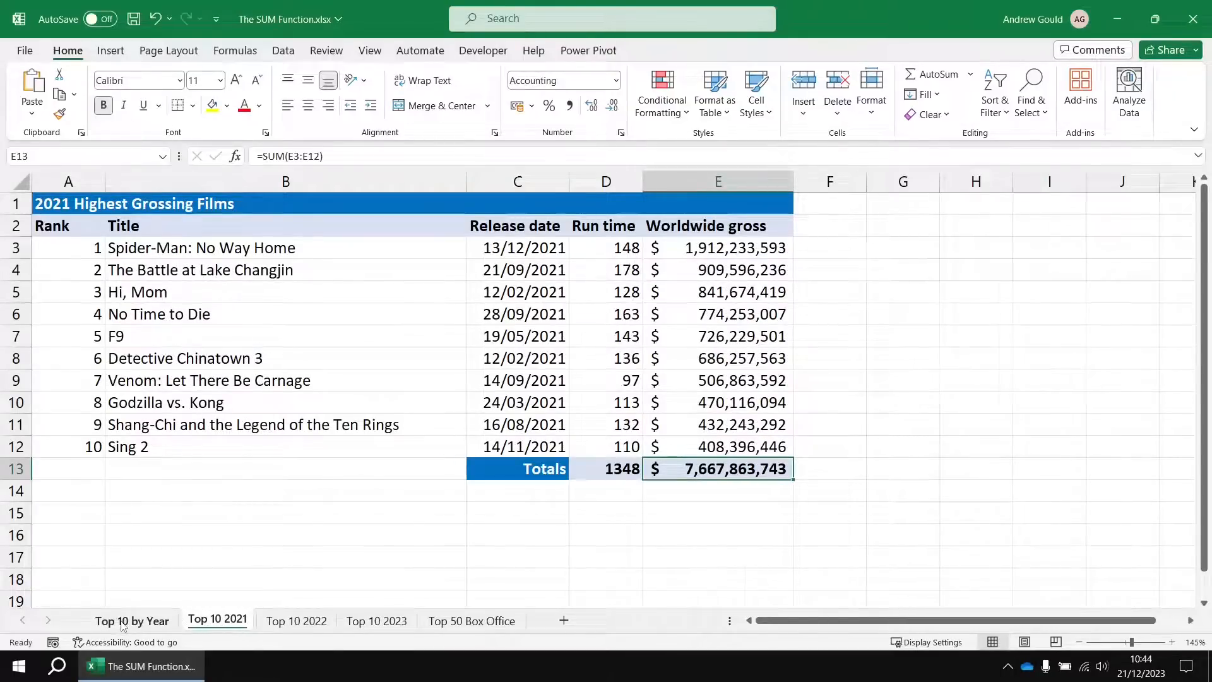
left_click(123, 625)
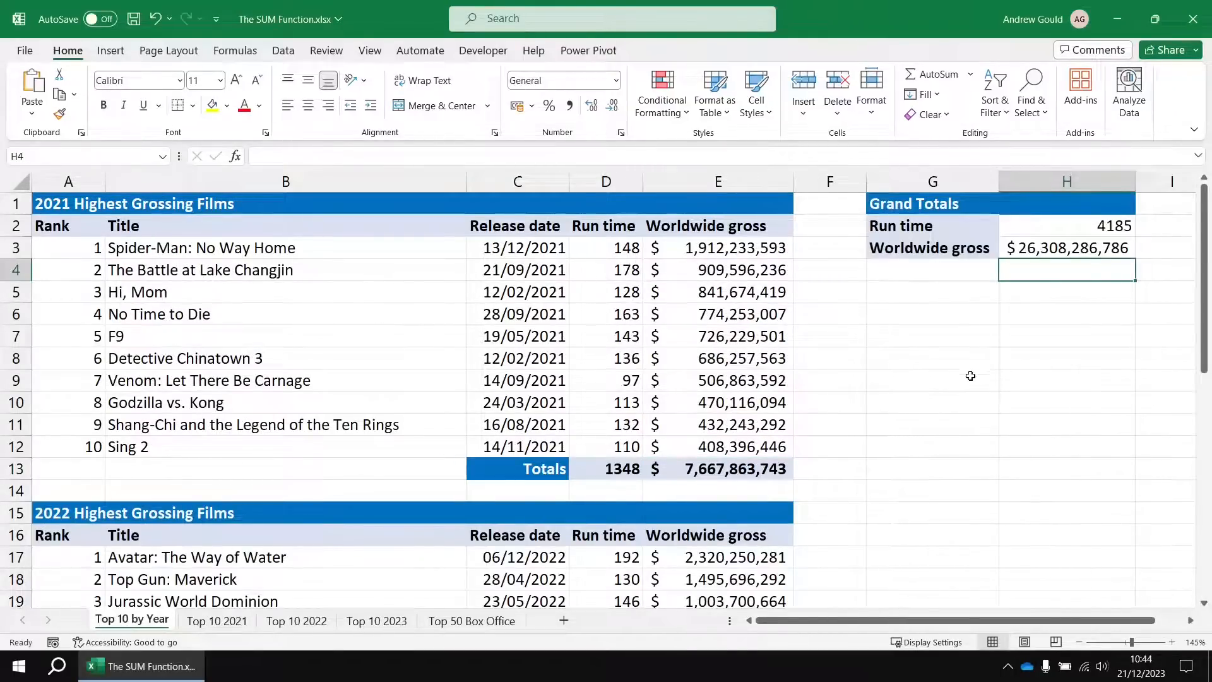
- Copy the Run time and Worldwide gross labels from G2:G3 to G5:G6
left_click_drag(944, 227, 923, 246)
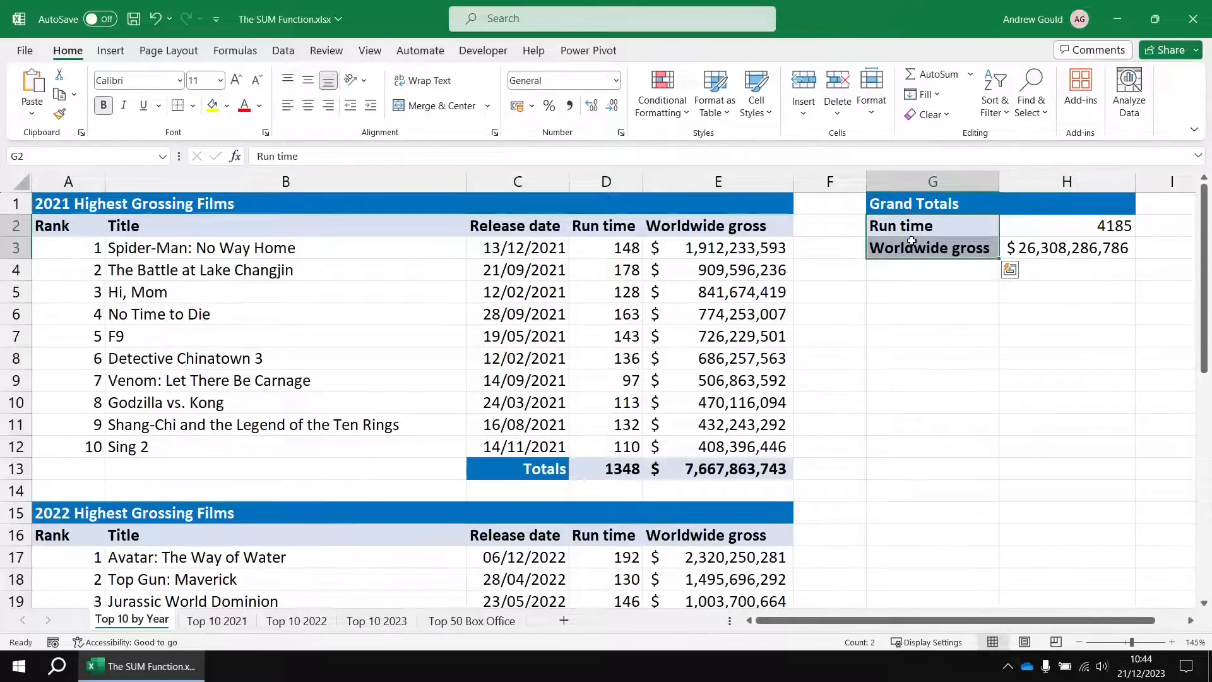
key("ctrl+c")
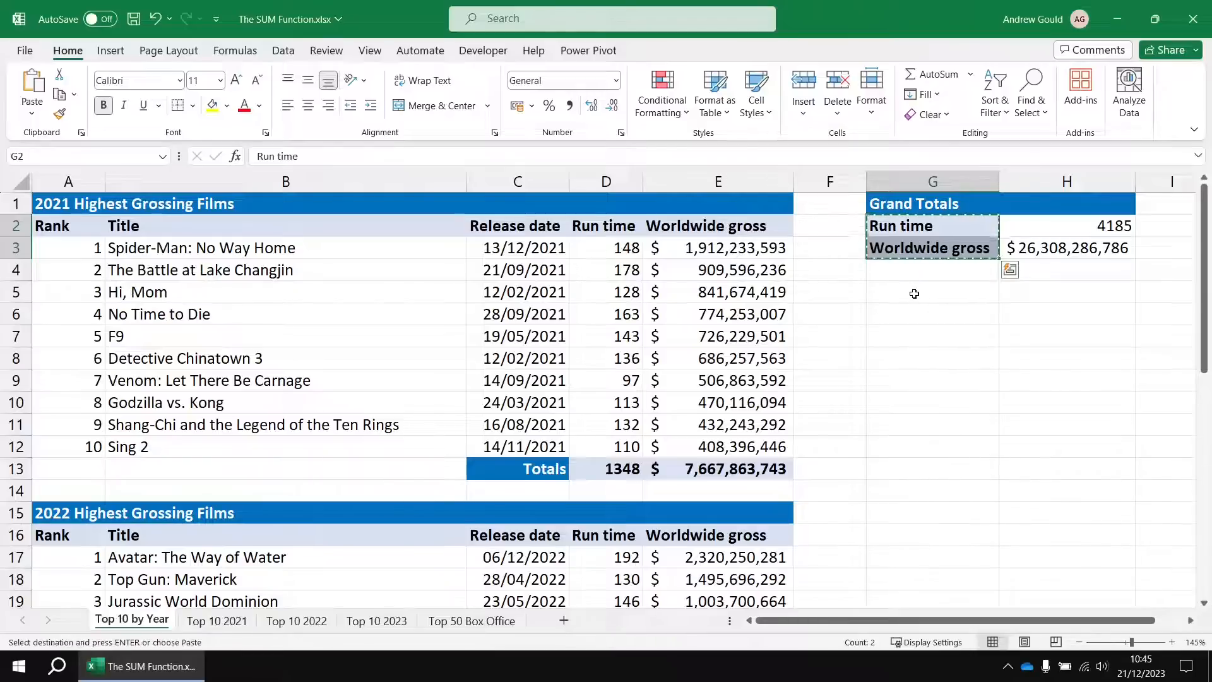
left_click(919, 292)
key("ctrl+v")
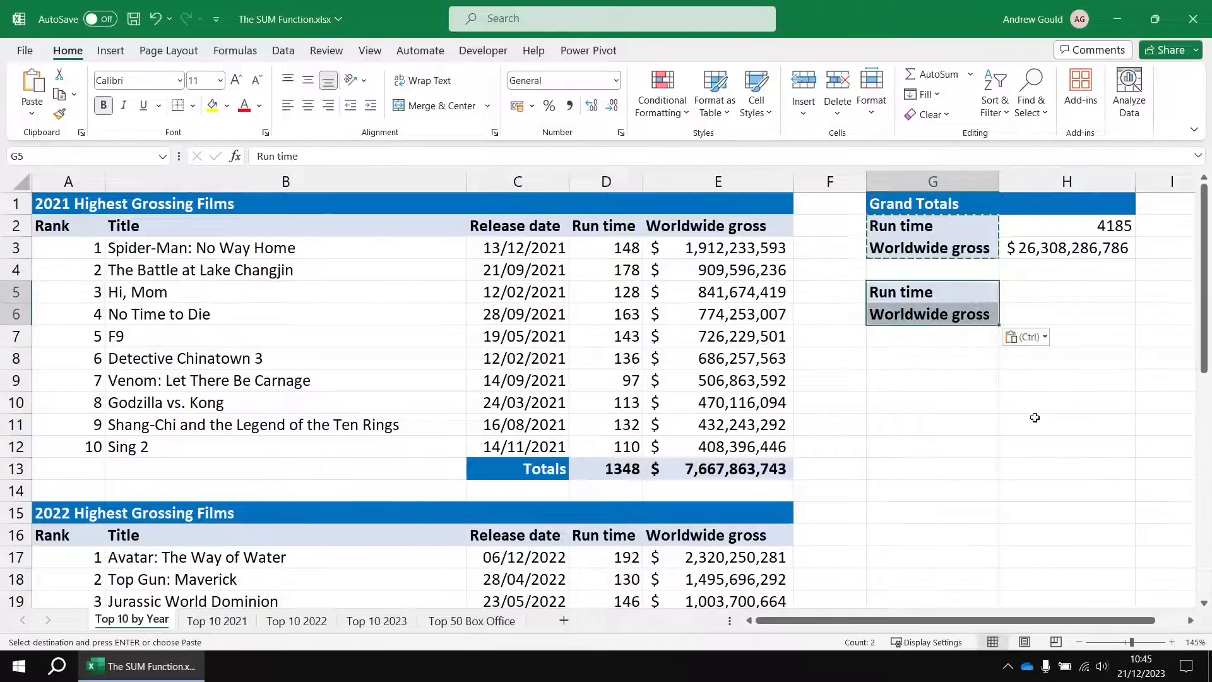
- Try totalling run time in H5 with ='Top 10 2021'!D13+'Top 10 2022'!D13+'Top 10 2023'!D13, and clear the cell
left_click(1040, 291)
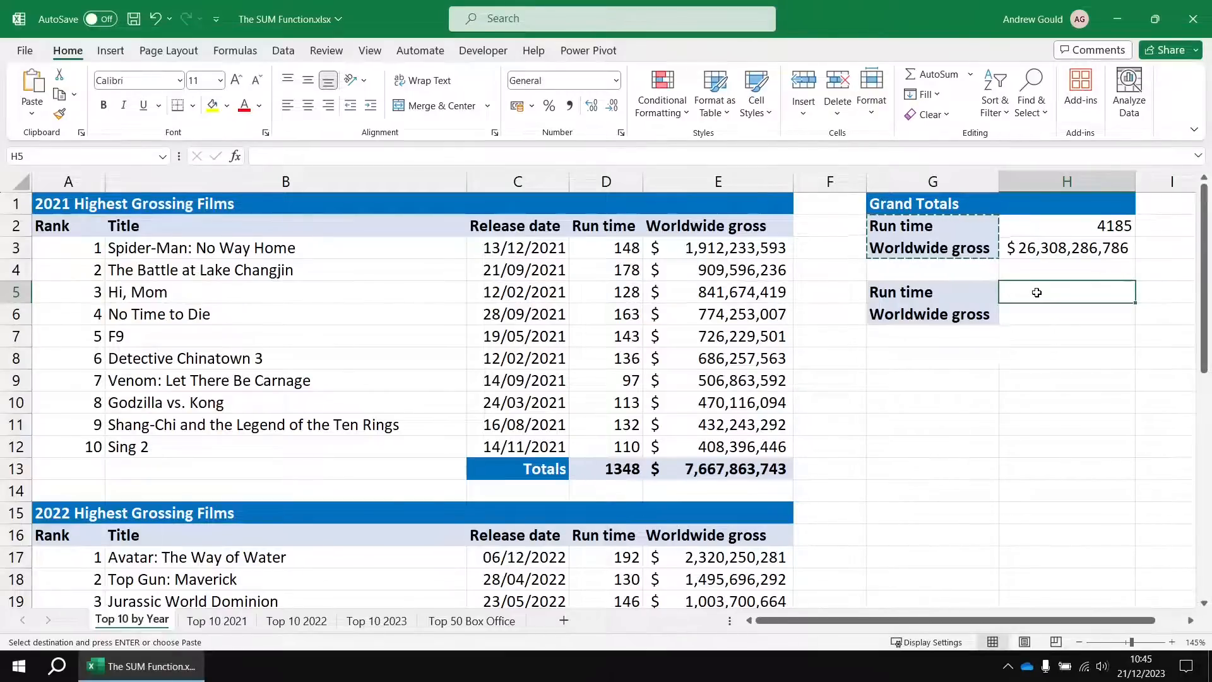
type("=")
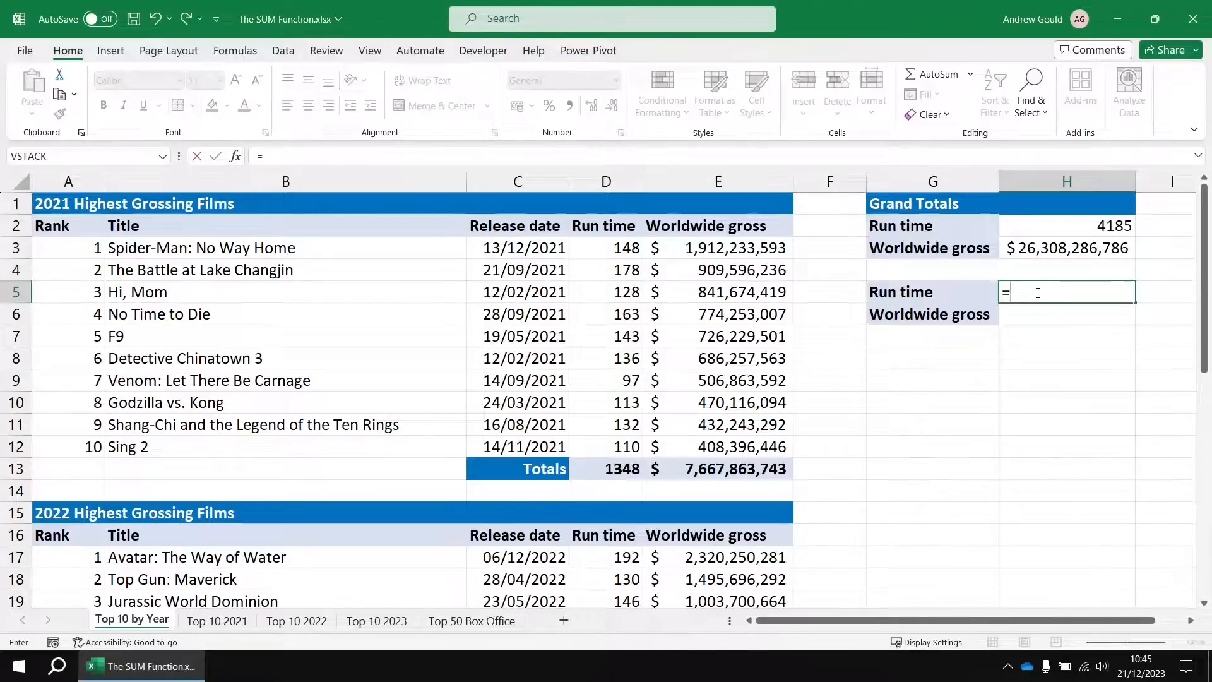
left_click(226, 622)
left_click(615, 470)
type("+")
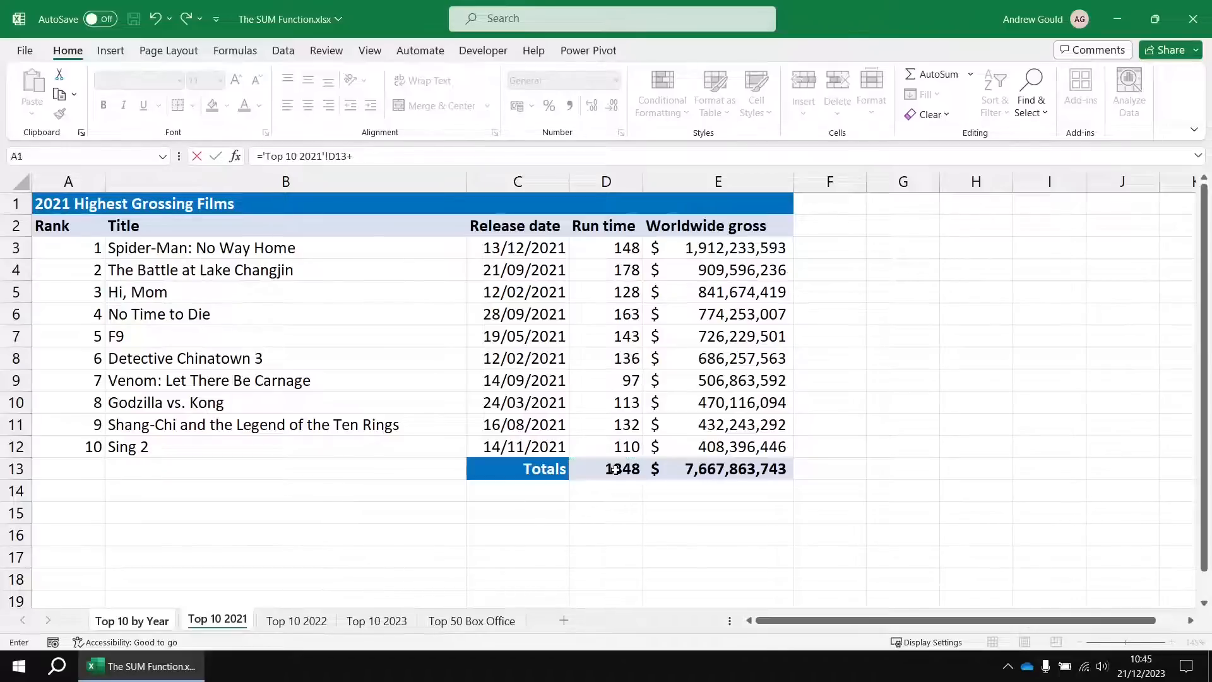
left_click(296, 620)
left_click(613, 470)
type("+")
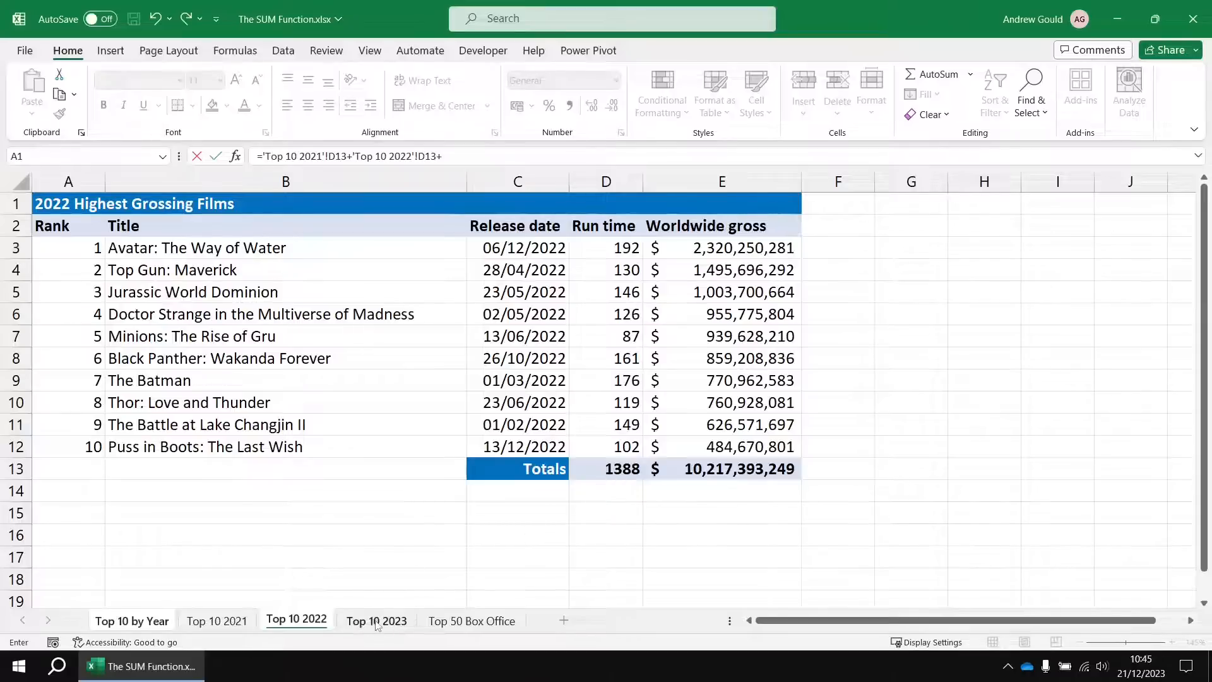
left_click(377, 621)
left_click(605, 469)
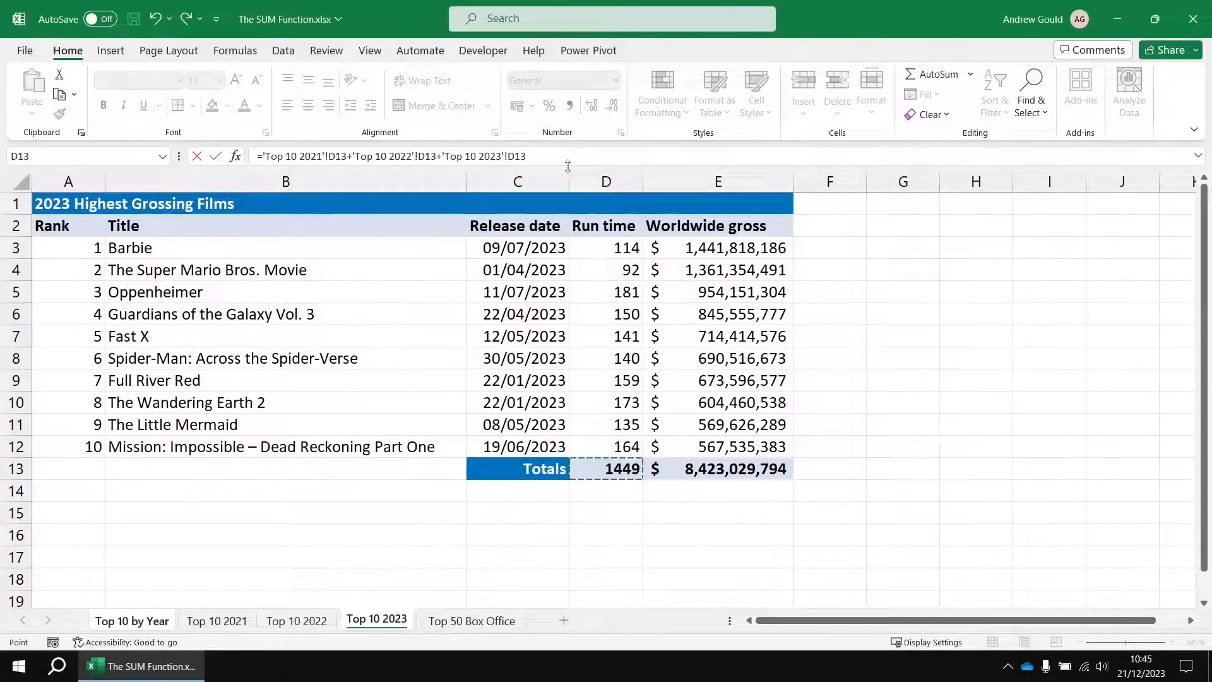
key("Return")
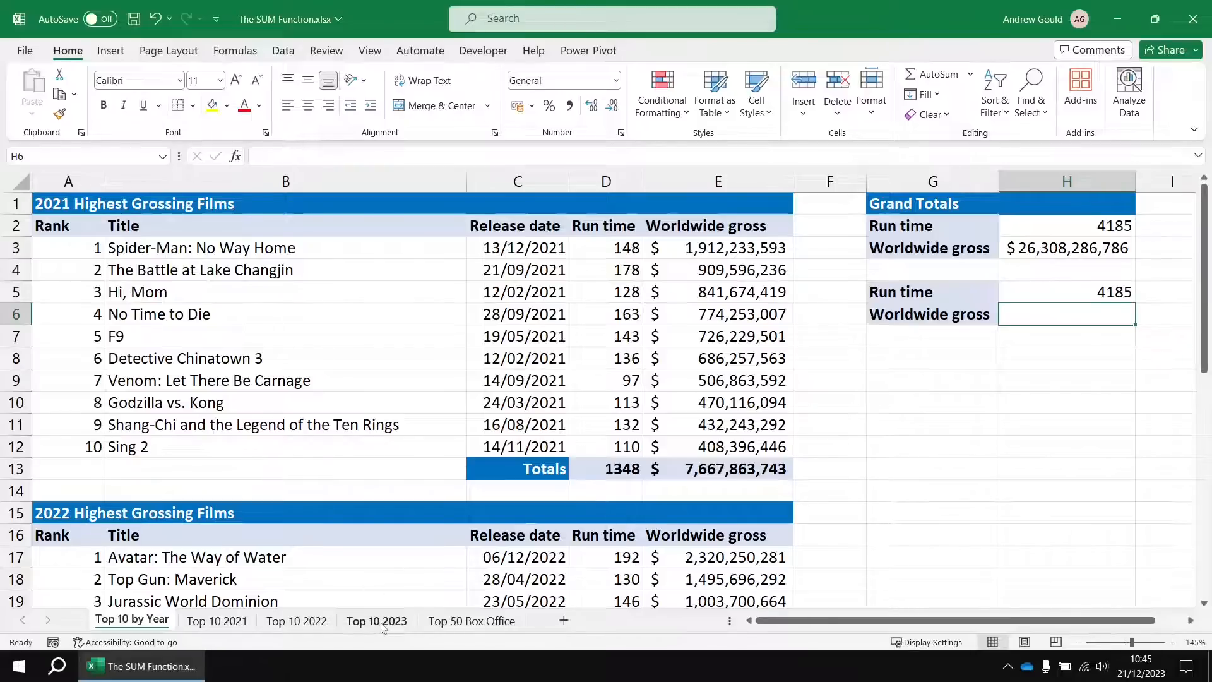
left_click(1075, 292)
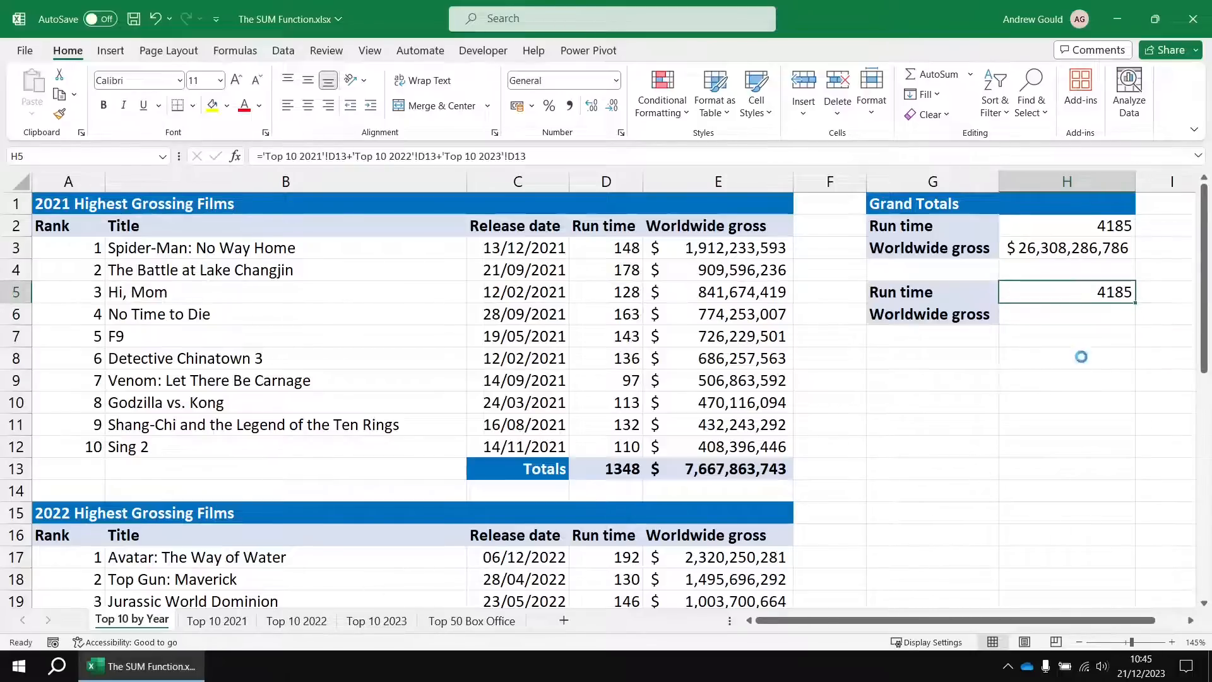
key("Delete")
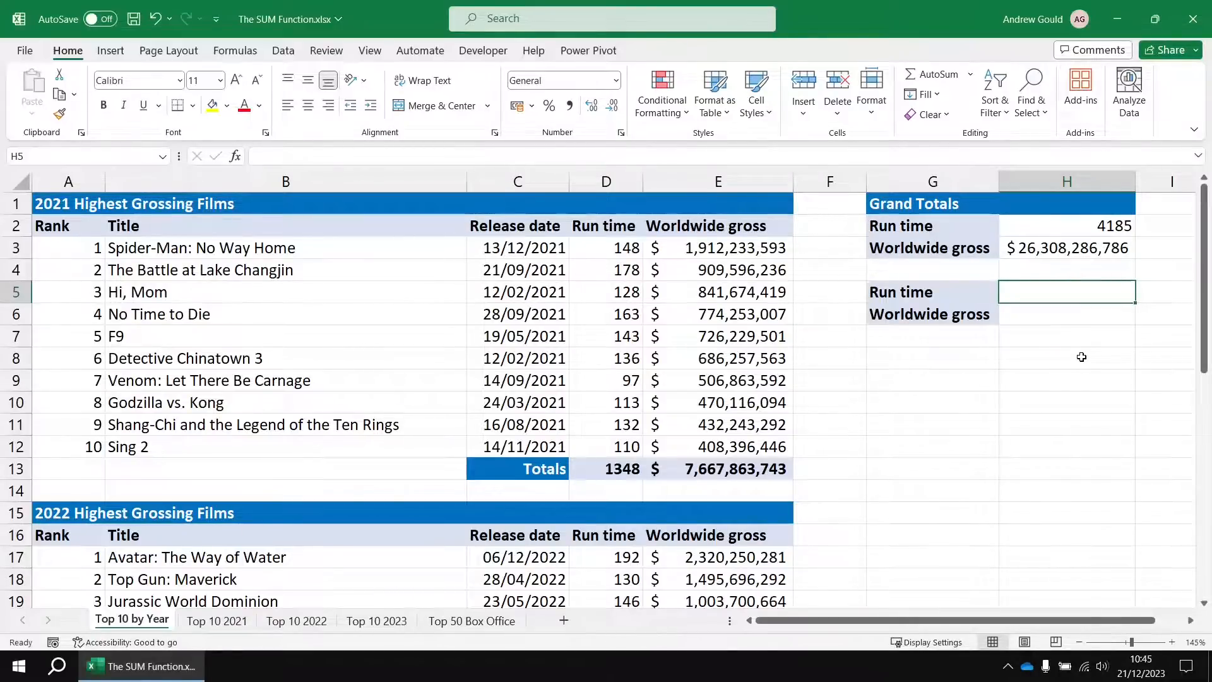
- Compare the table layout and the position of run time total D13 on the 2021, 2022 and 2023 sheets
left_click(221, 623)
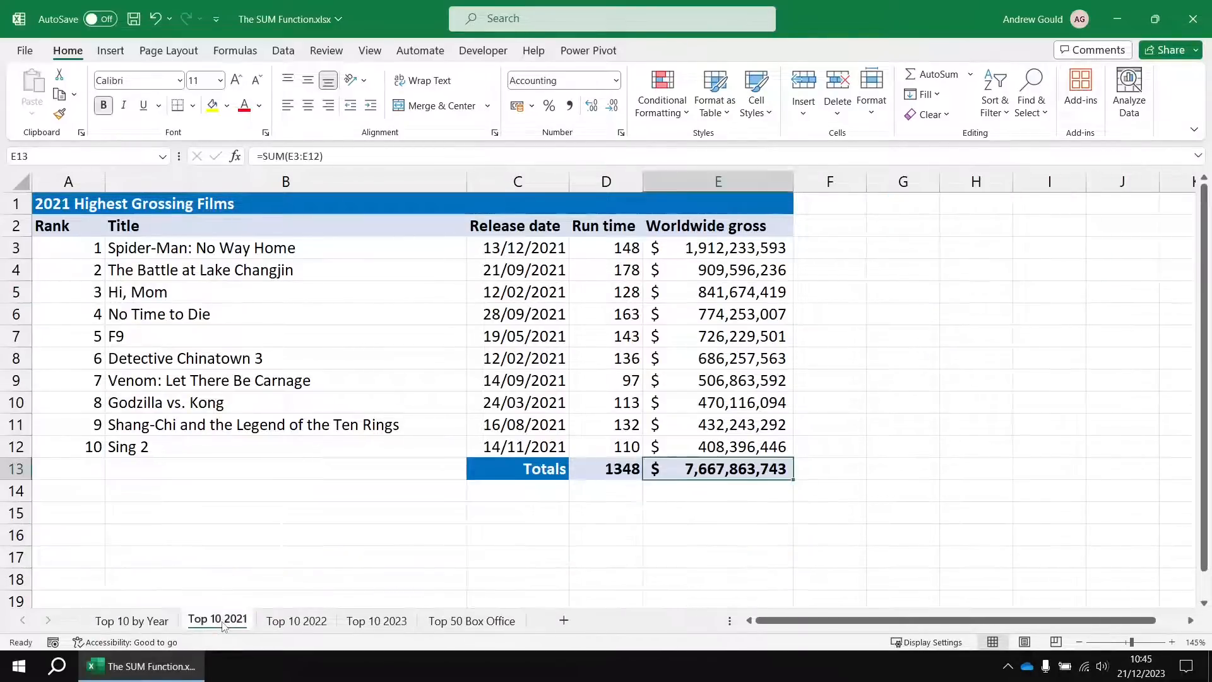
left_click(291, 624)
left_click(377, 622)
left_click(303, 621)
left_click(214, 622)
left_click(604, 474)
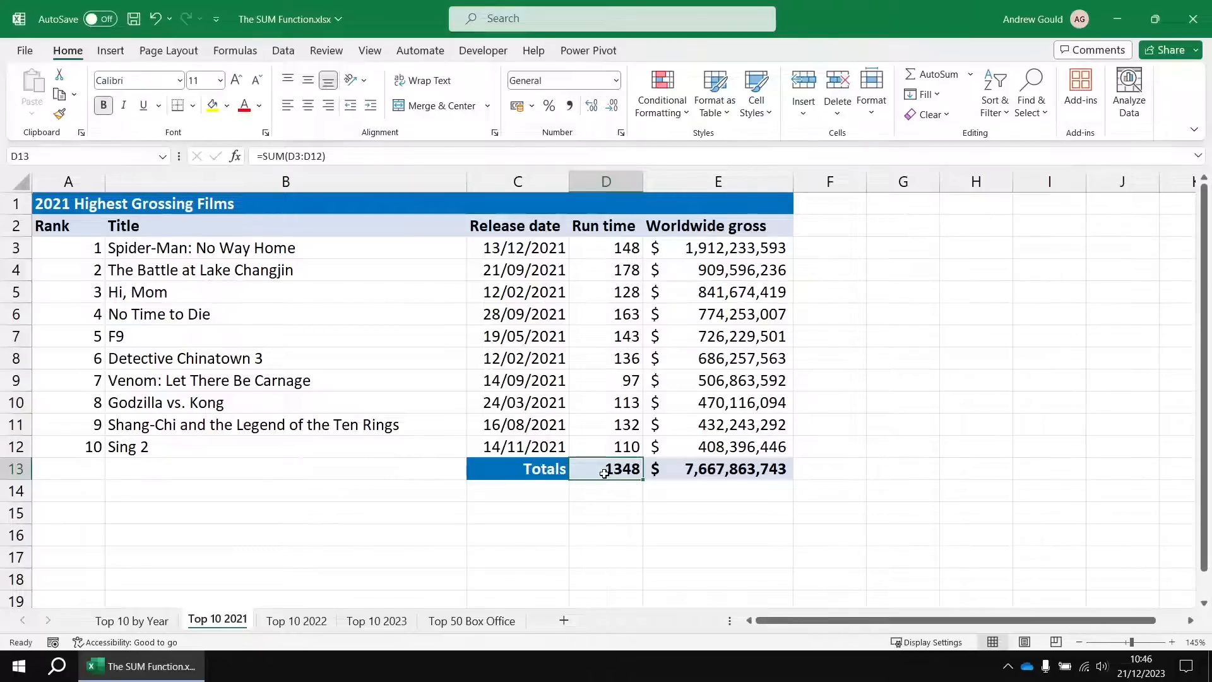
- Total run time across the year sheets in H5 of Top 10 by Year with =SUM('Top 10 2021:Top 10 2023'!D13) and check the formula
left_click(132, 621)
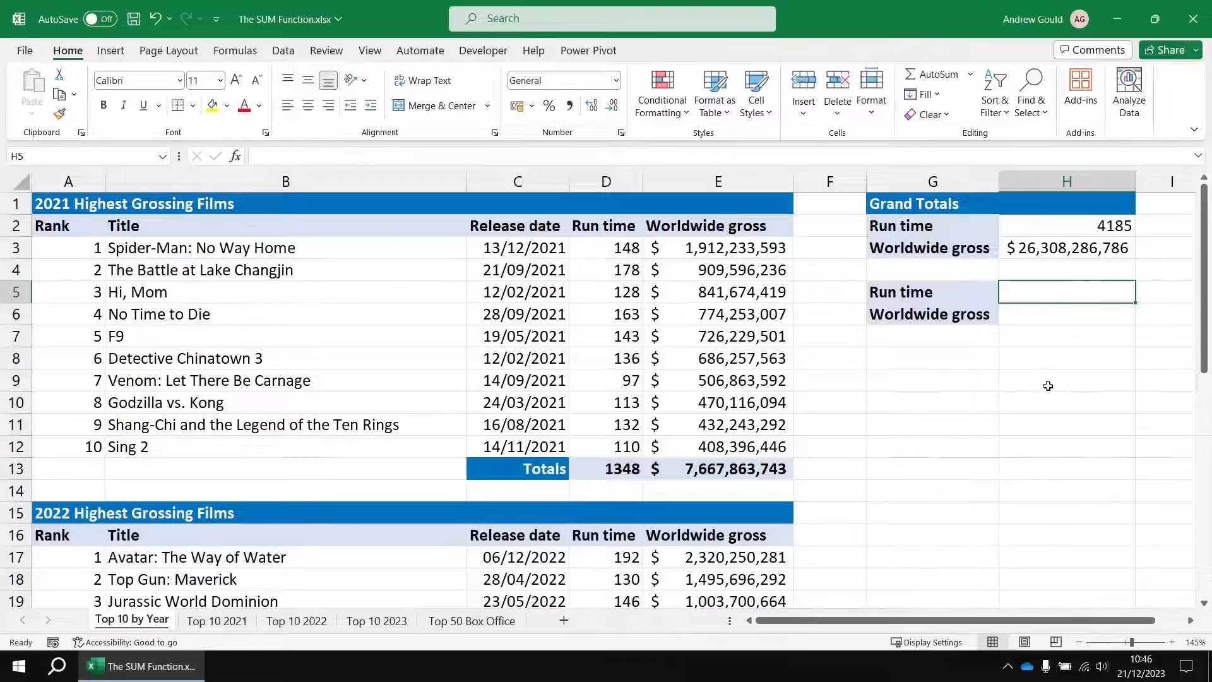
type("=sum(")
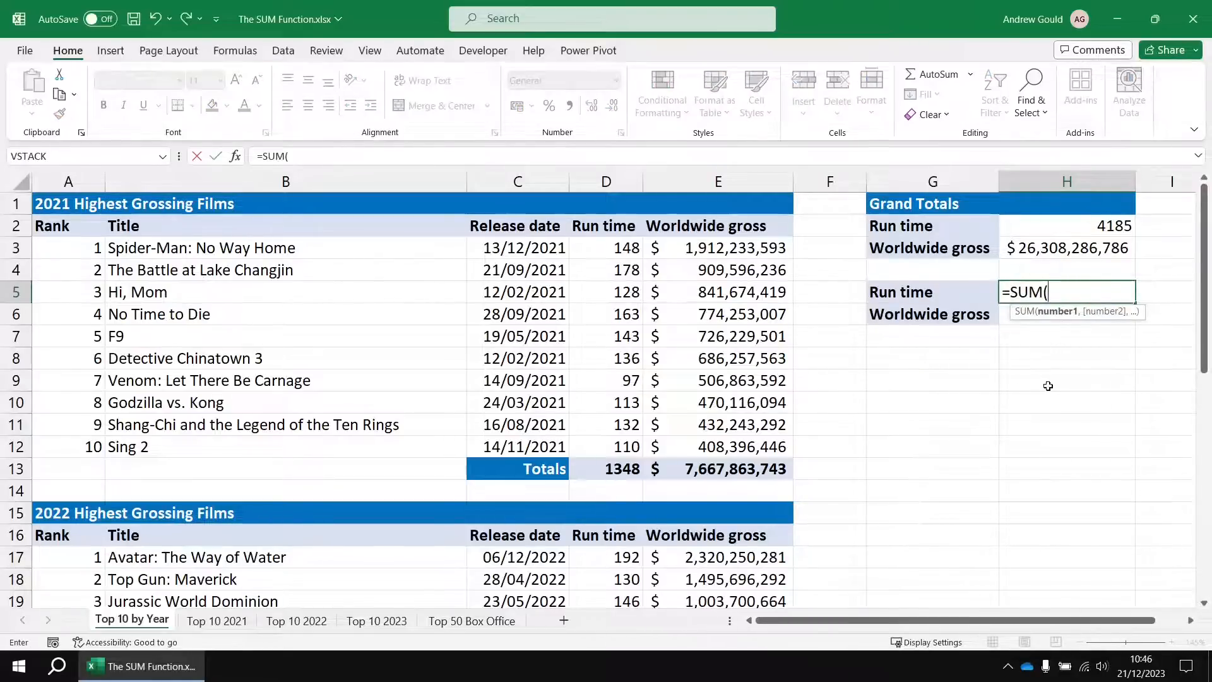
left_click(218, 621)
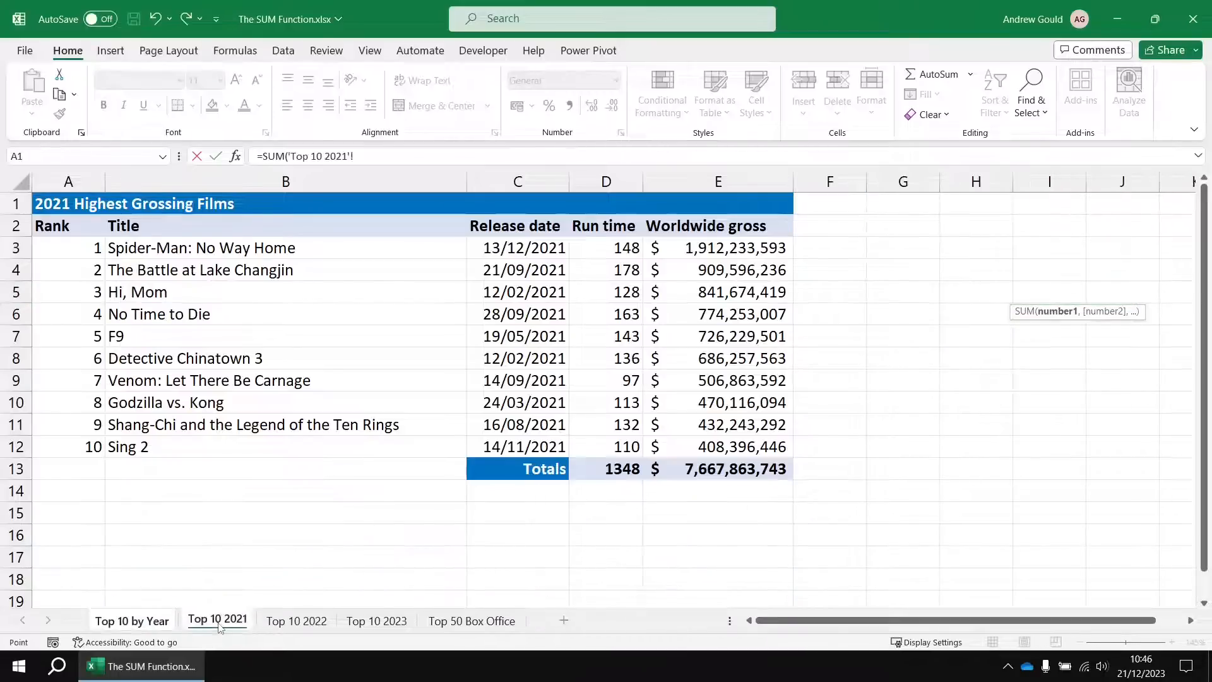
left_click(610, 471)
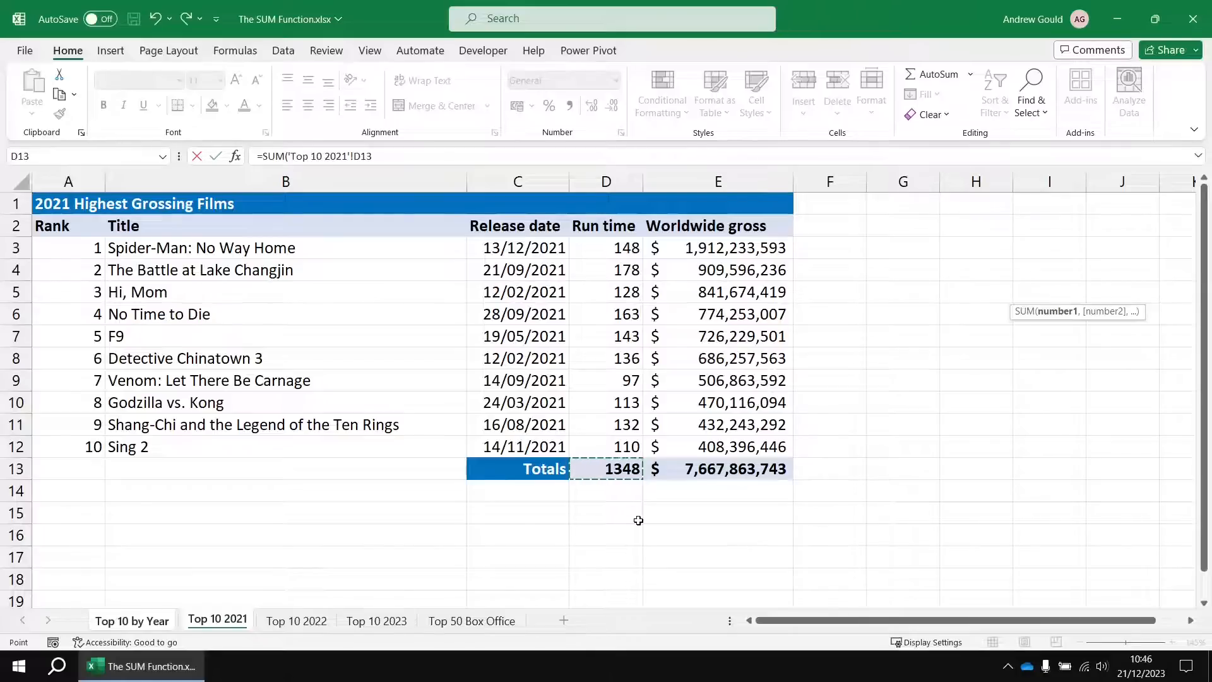
left_click(377, 624, "shift")
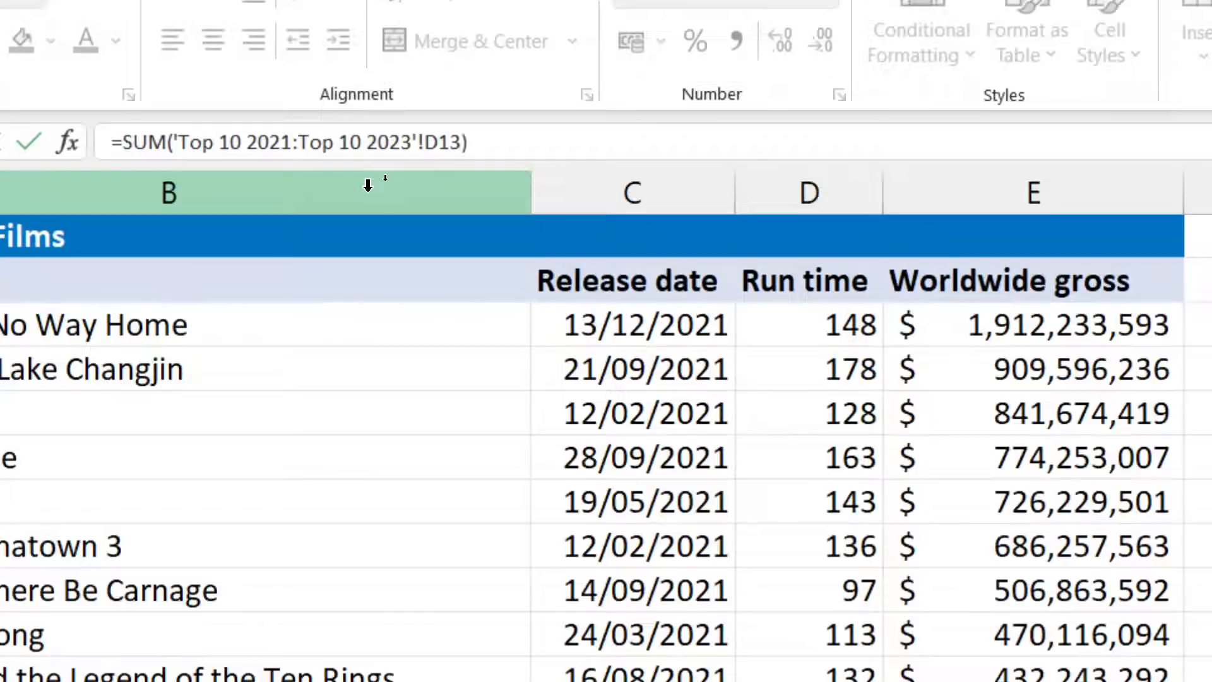
key("Return")
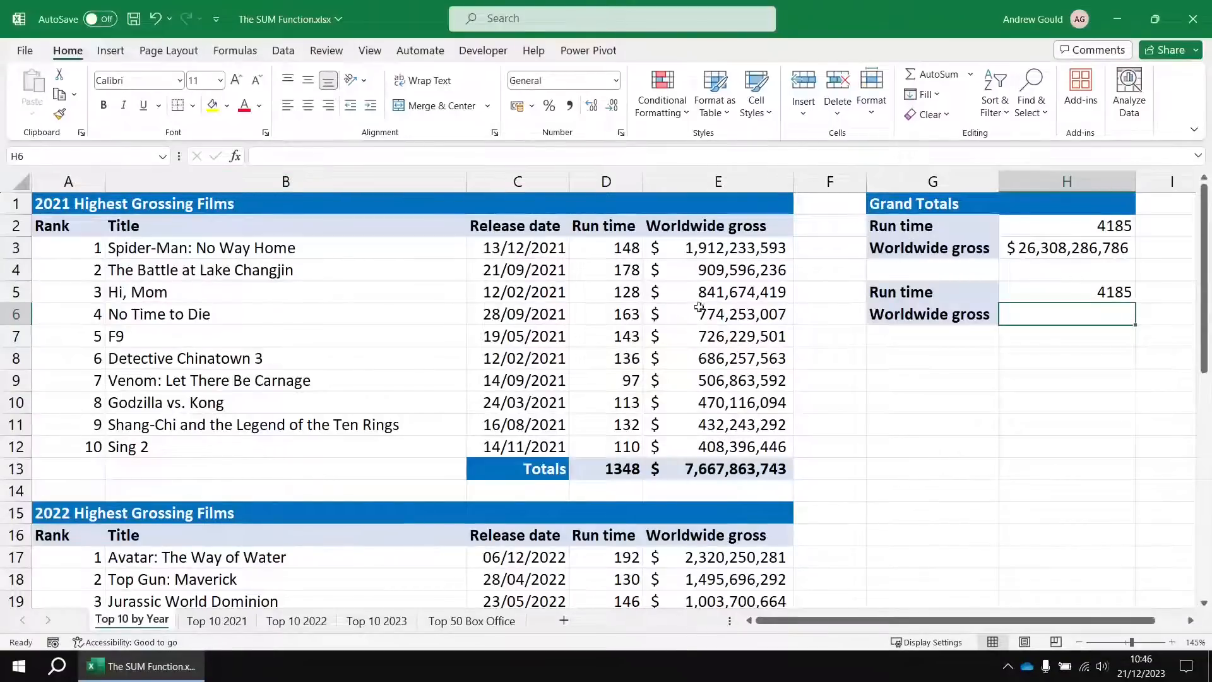
left_click(1069, 294)
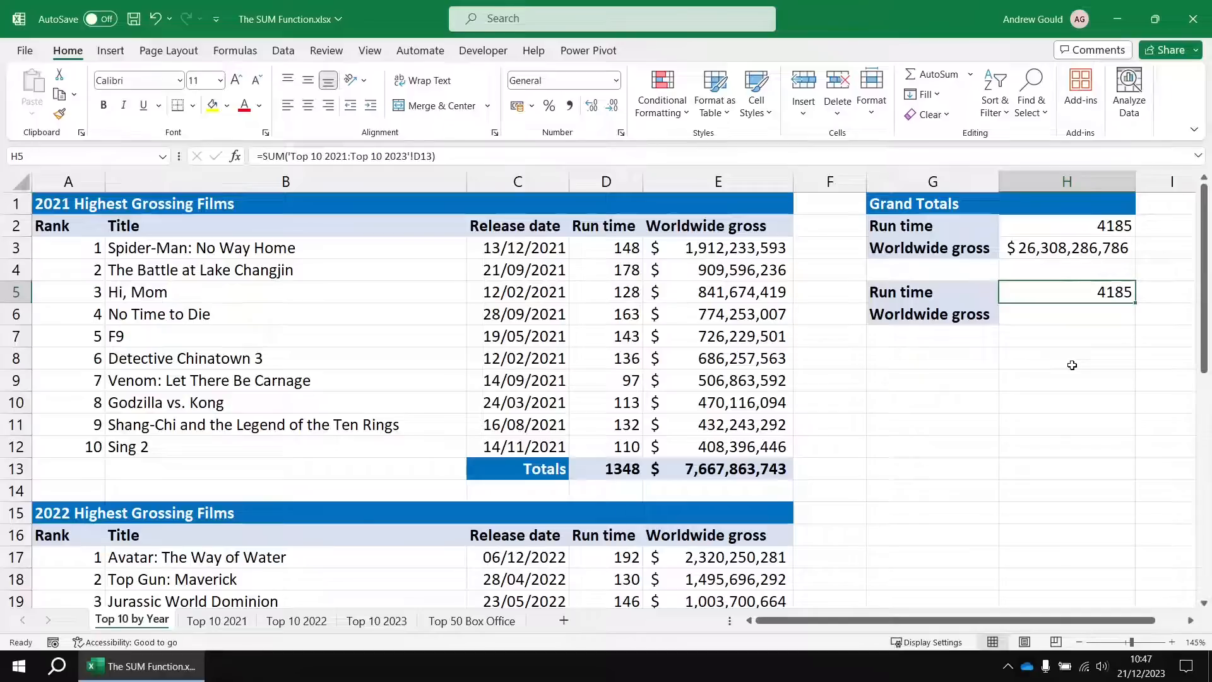
- Total worldwide gross across the year sheets in H6 with =SUM('Top 10 2021:Top 10 2023'!E13)
left_click(1053, 315)
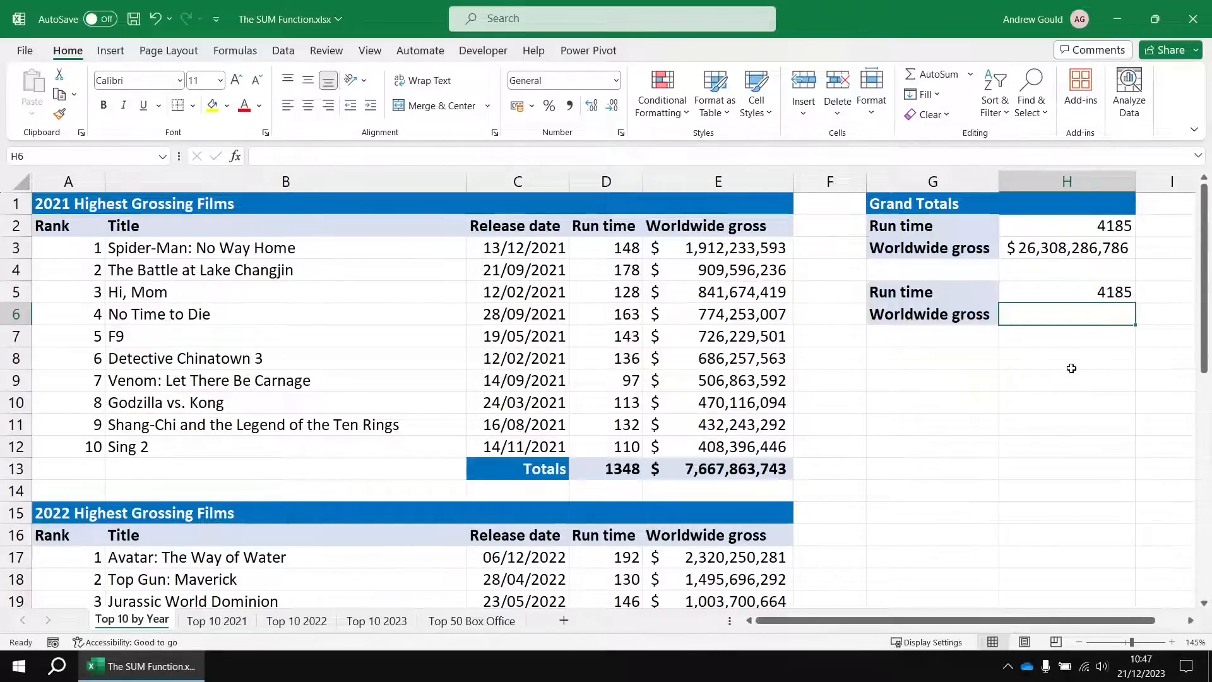
type("=SUM(")
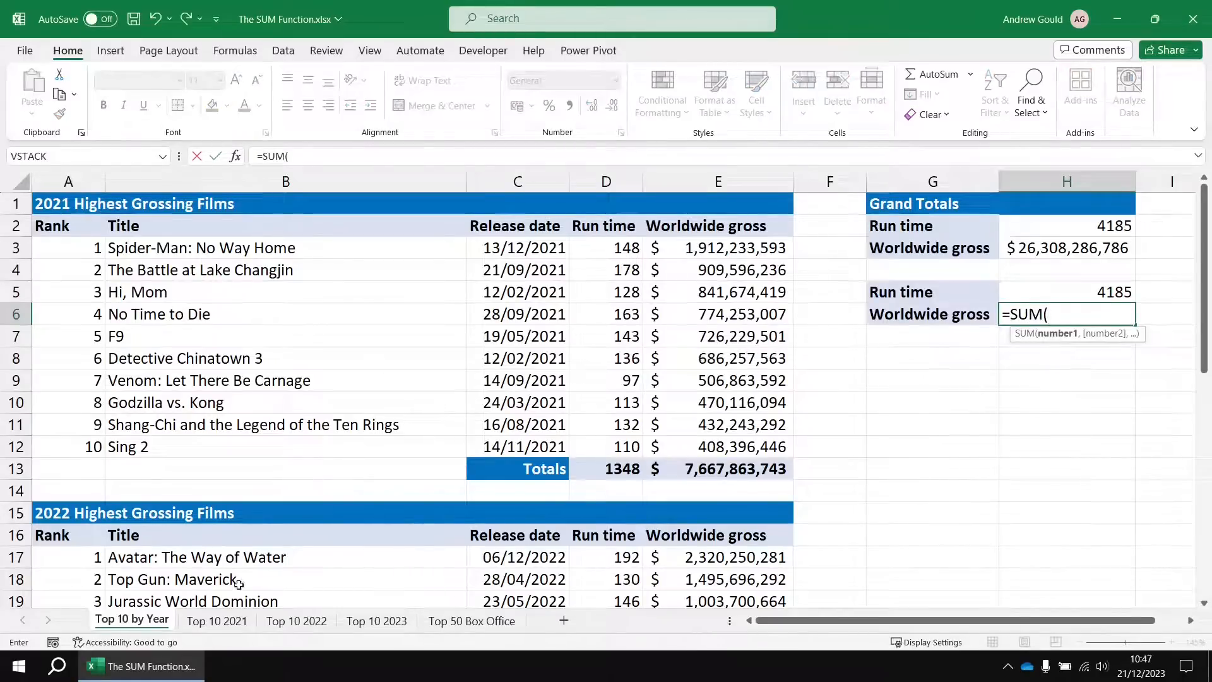
left_click(217, 621)
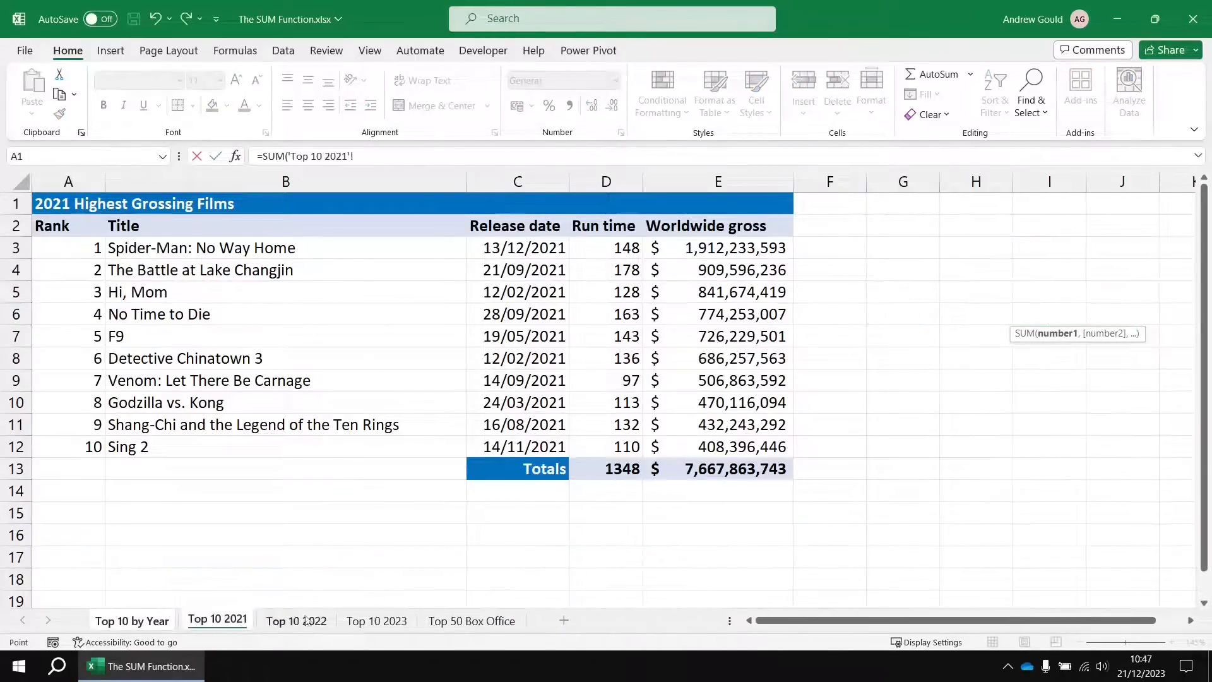
left_click(721, 471)
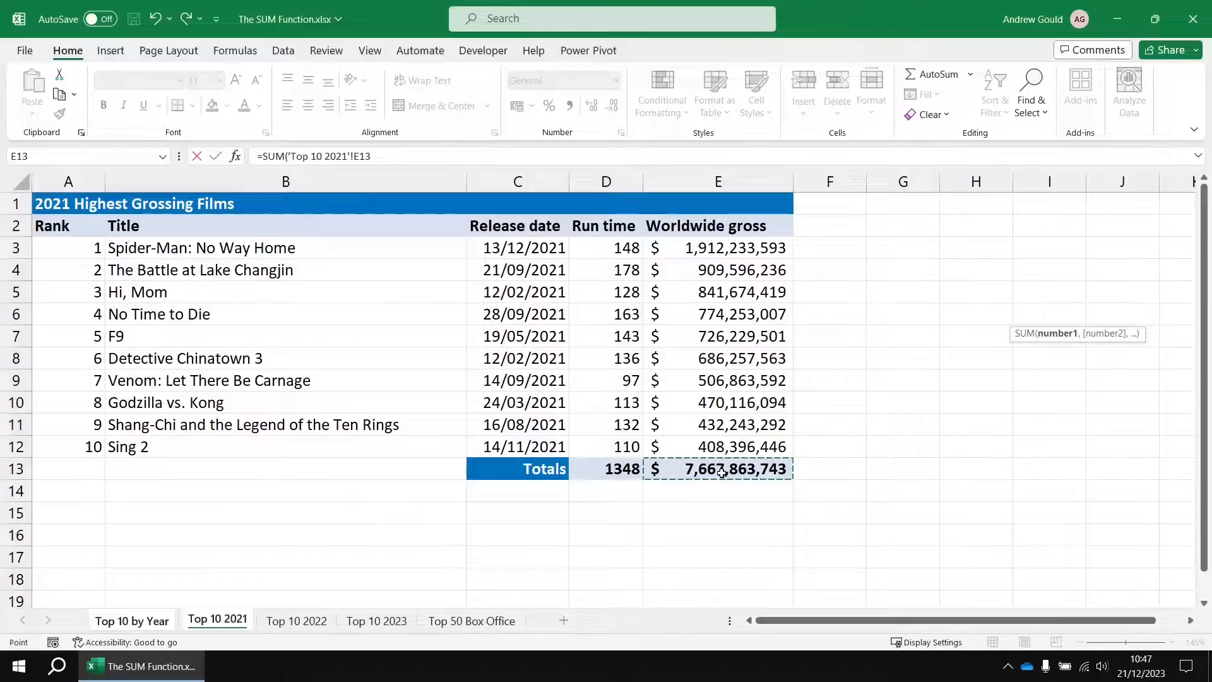
left_click(377, 621, "shift")
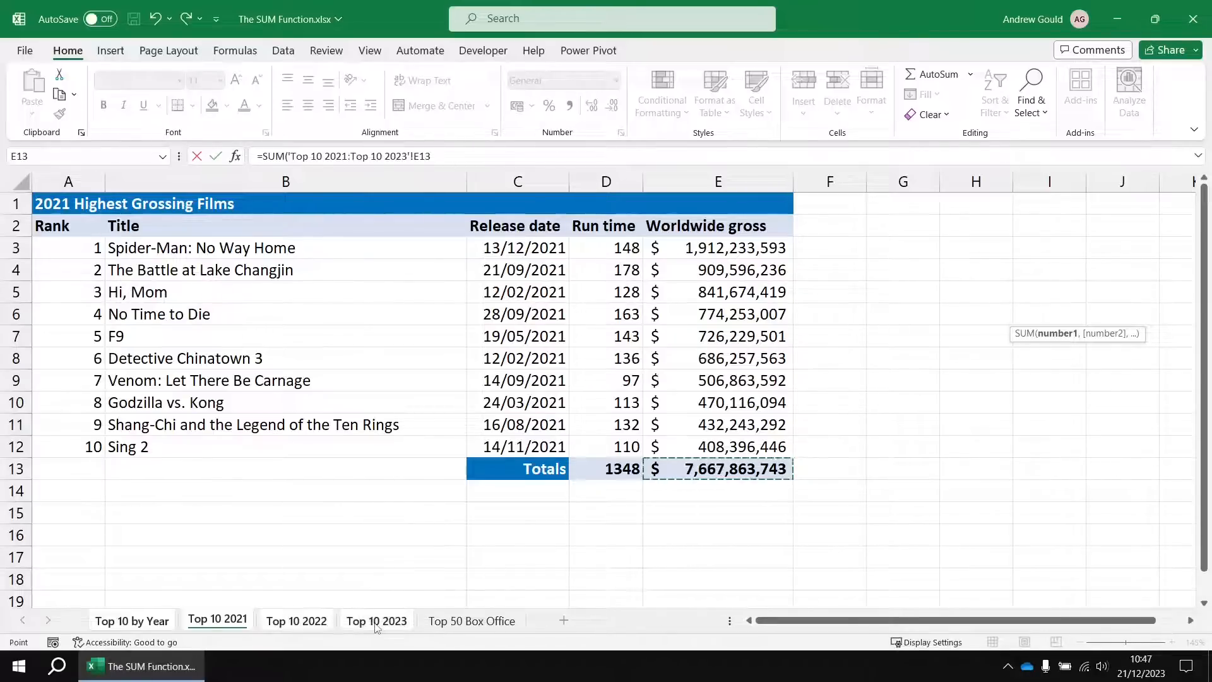
type(")")
key("Return")
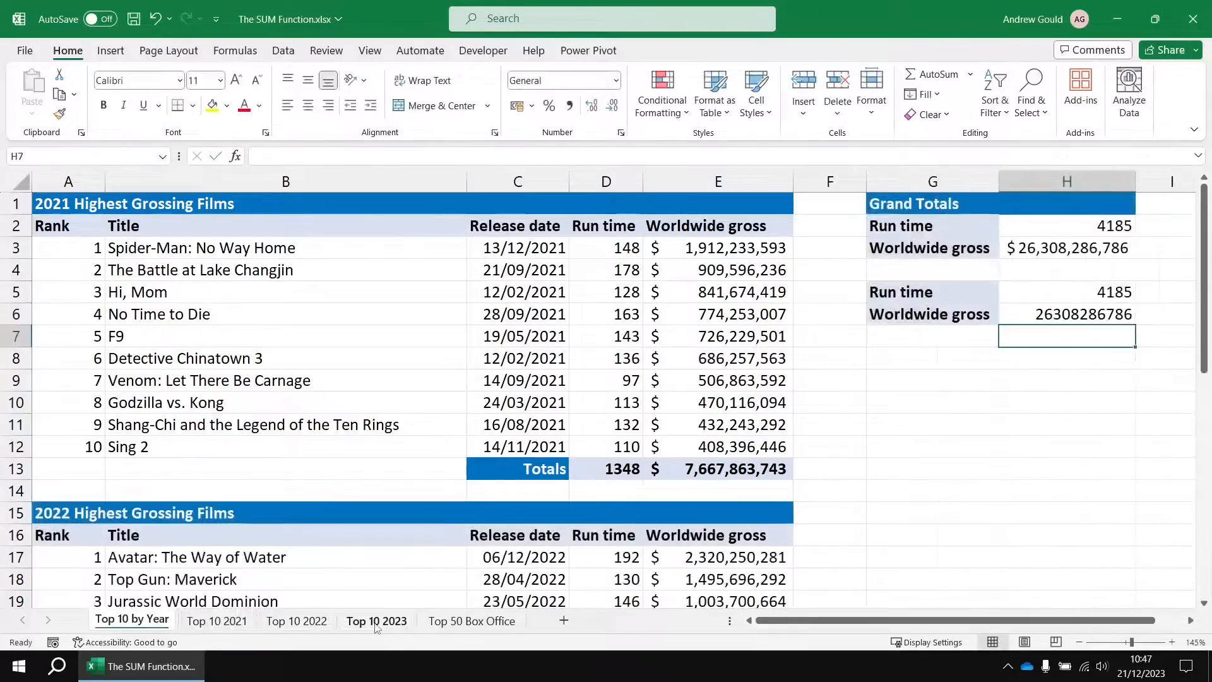
- Format the worldwide gross total in H6 as US dollar accounting
left_click(1049, 314)
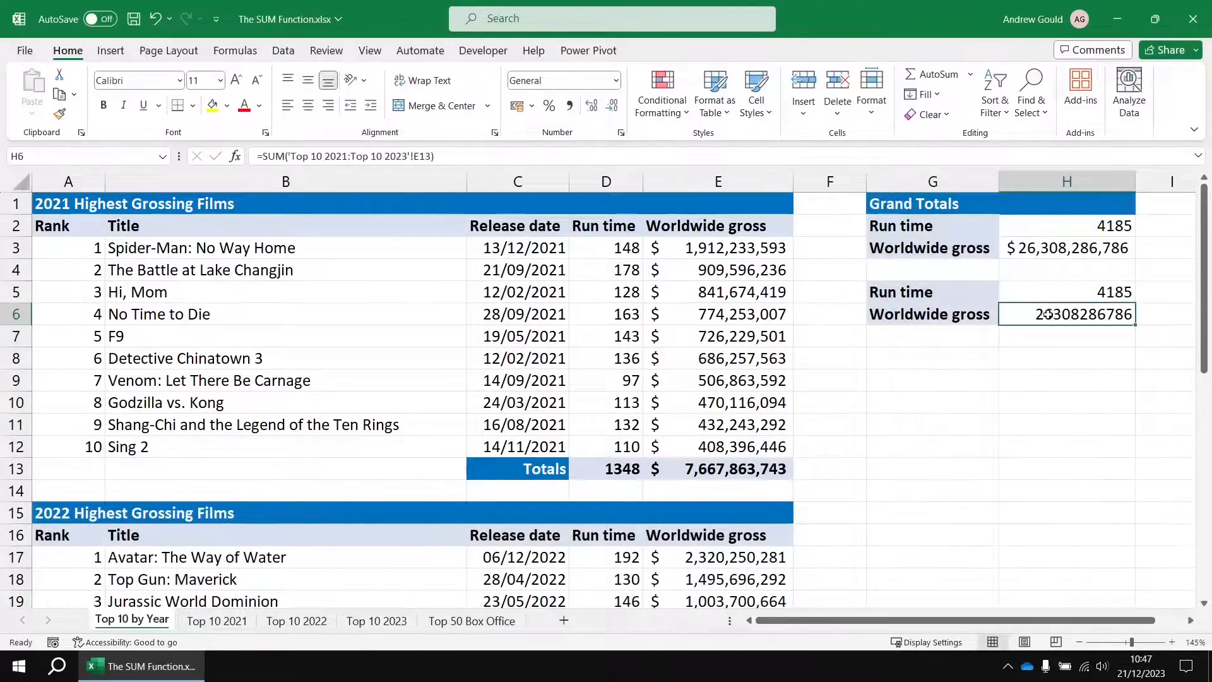
left_click(532, 106)
left_click(546, 150)
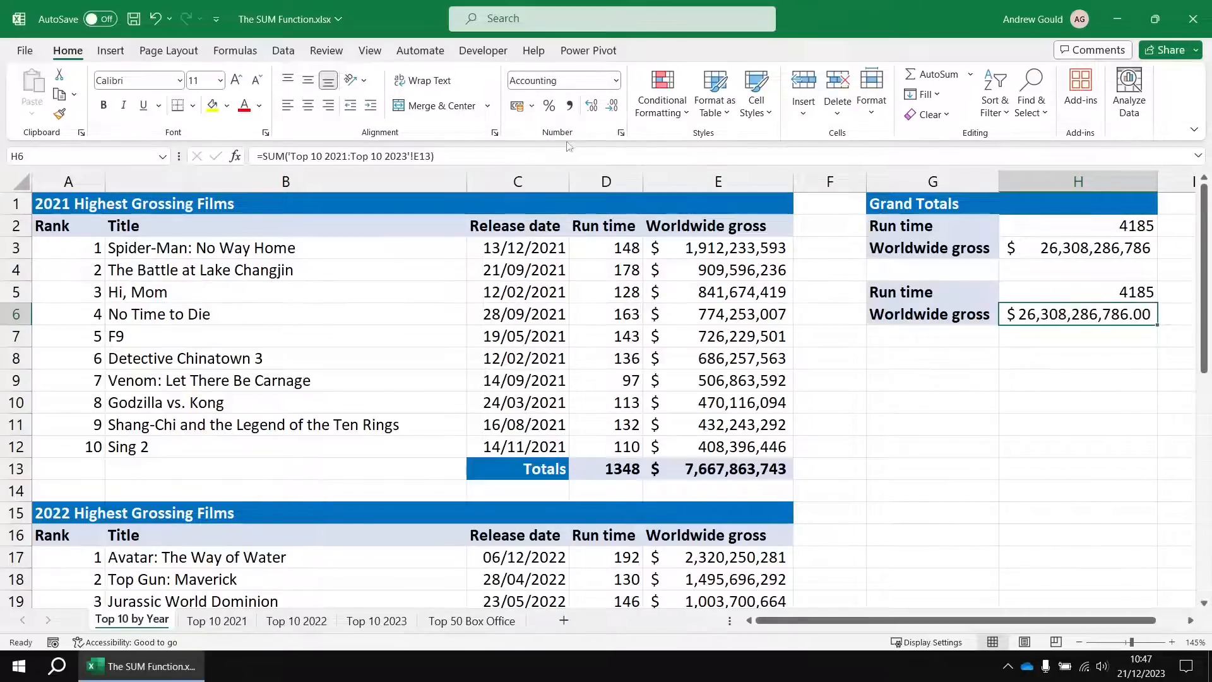
- Show the worldwide gross grand total in H6 with no decimal places
left_click(612, 105)
left_click(611, 105)
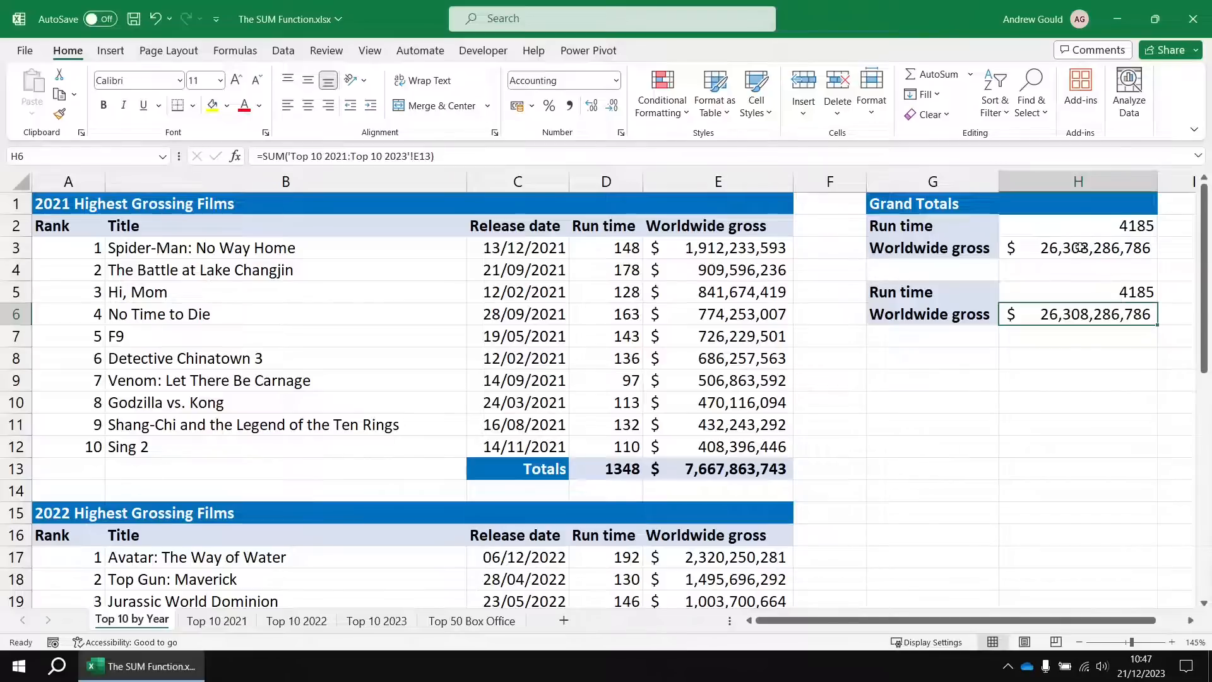
left_click(1075, 338)
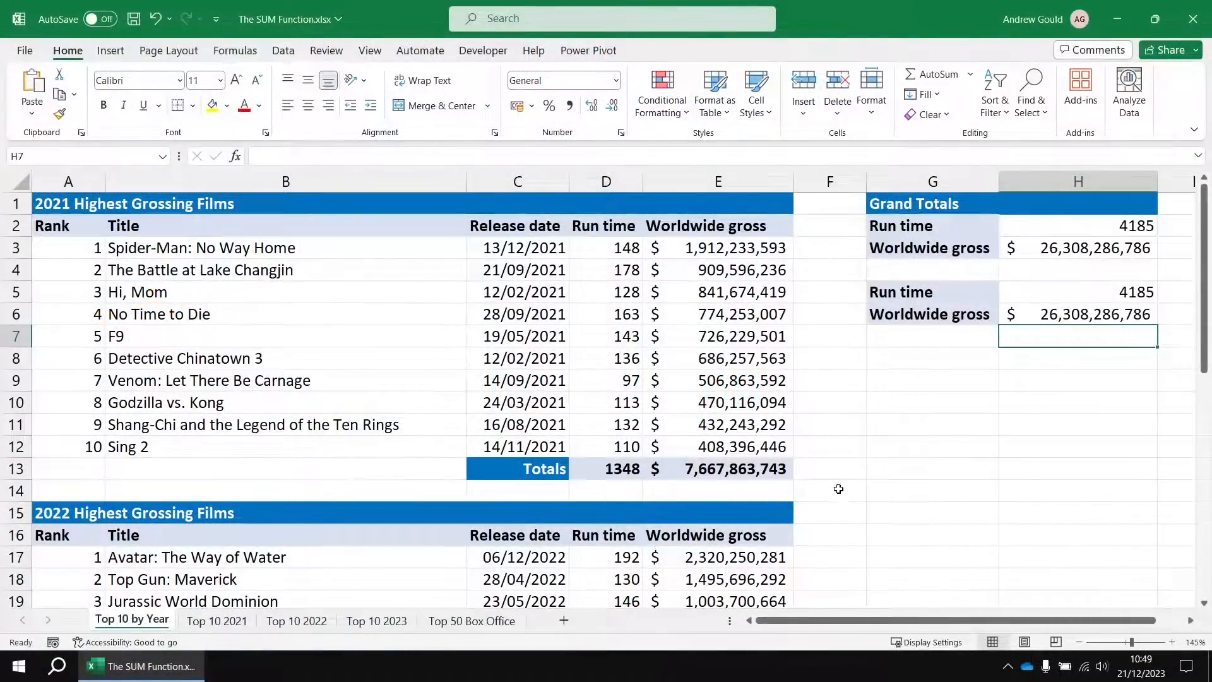
- Review the formulas behind the 2021 totals in D13 and E13 and the cross-sheet grand totals in H6 and H5
left_click(605, 469)
left_click(712, 471)
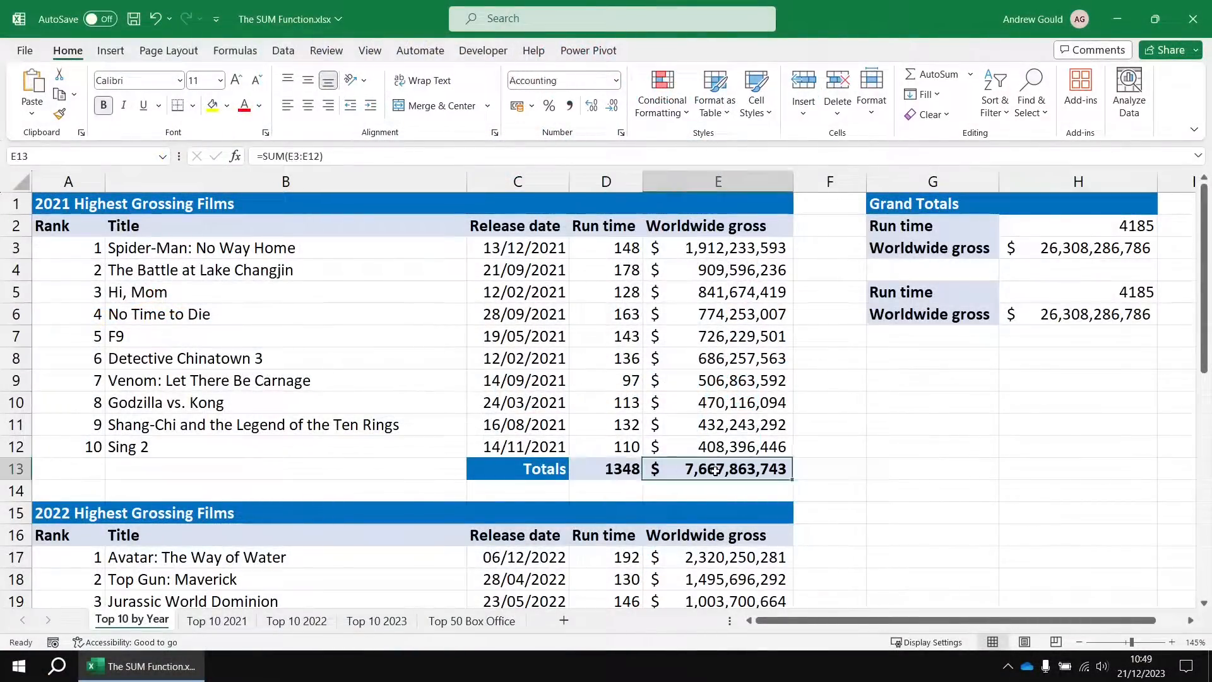
left_click(1073, 309)
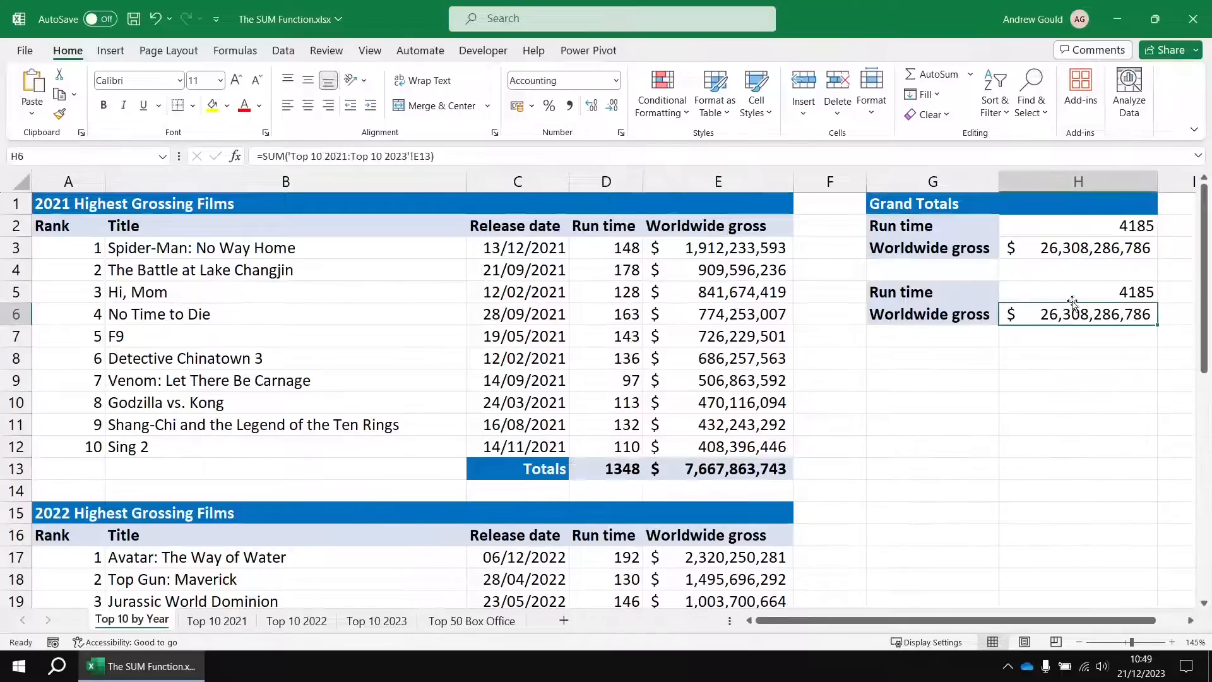
left_click(1072, 294)
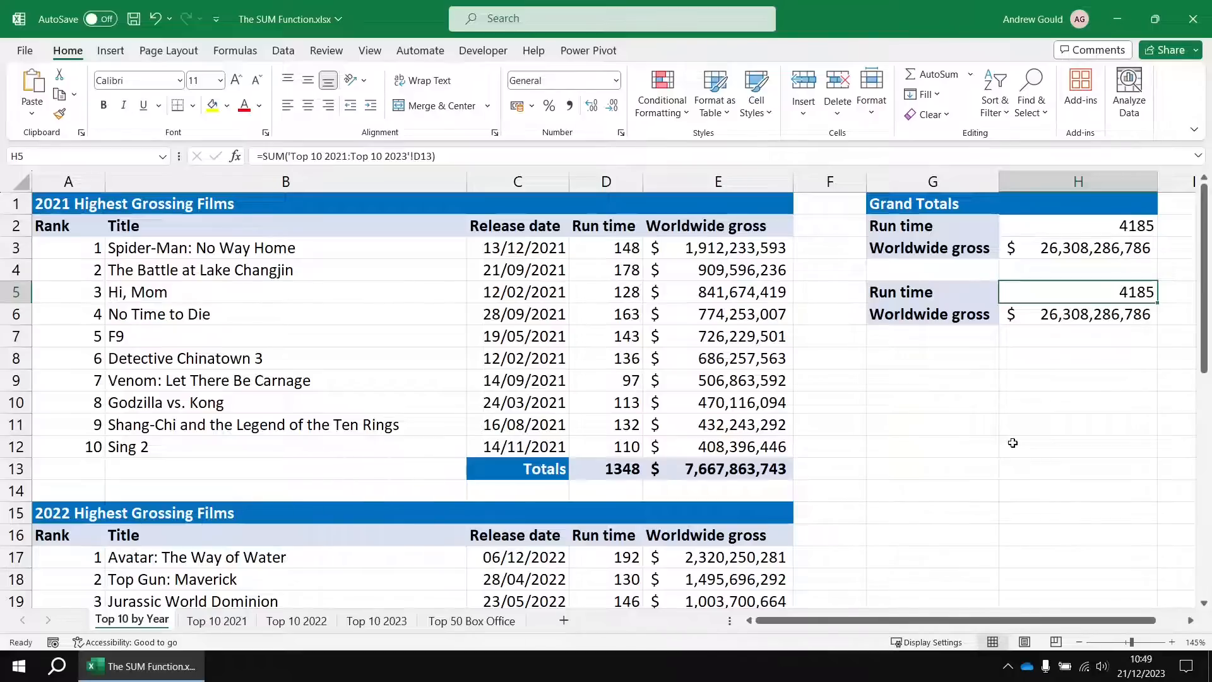
- Add the column heading Running Total Run Time in H1 of the Top 50 Box Office sheet
left_click(465, 627)
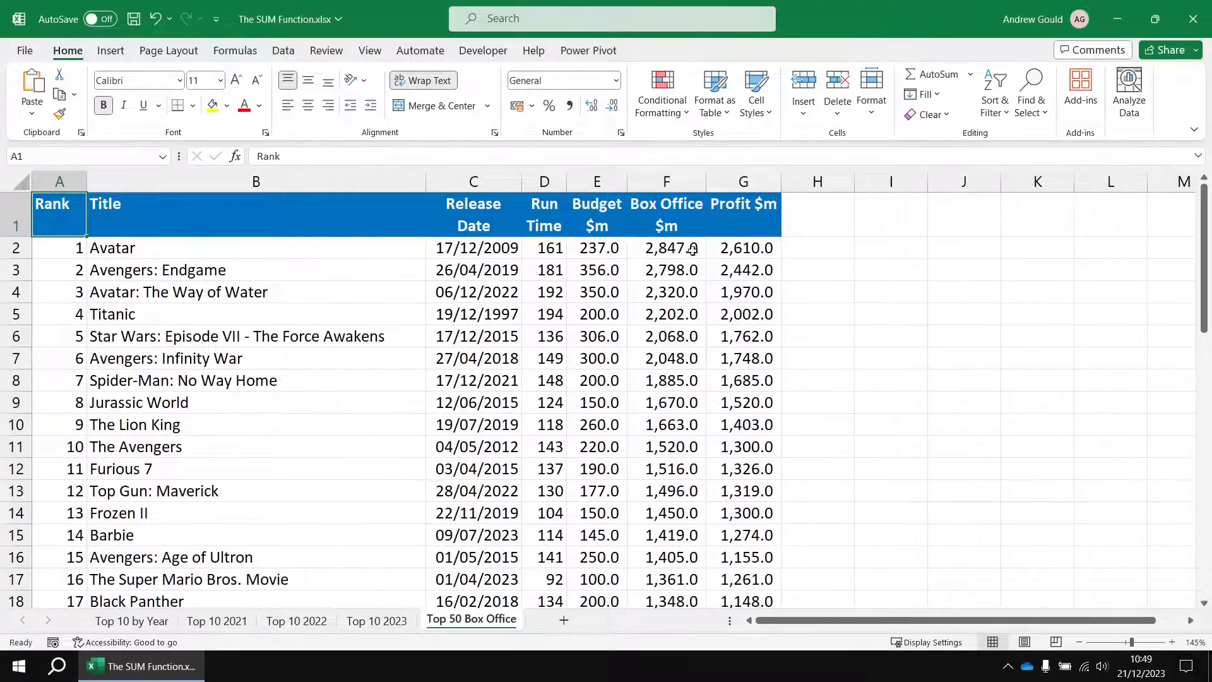
left_click(543, 248)
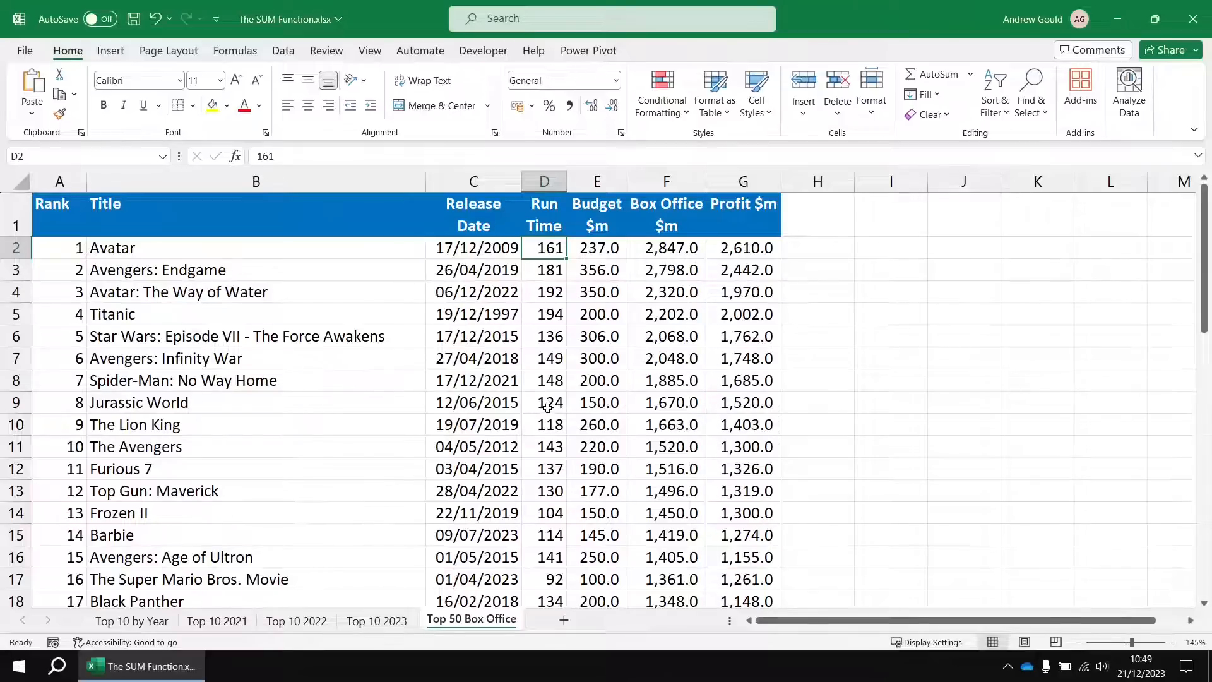
left_click(834, 216)
type("Ru")
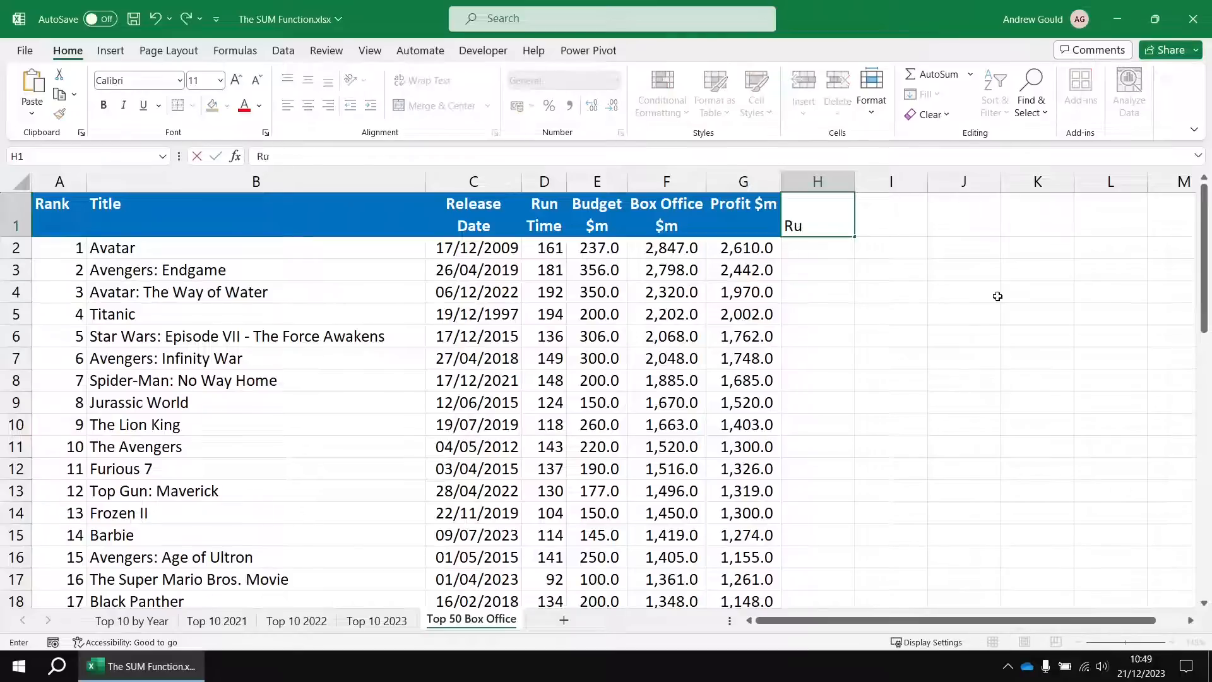
type("nning Total Run Time")
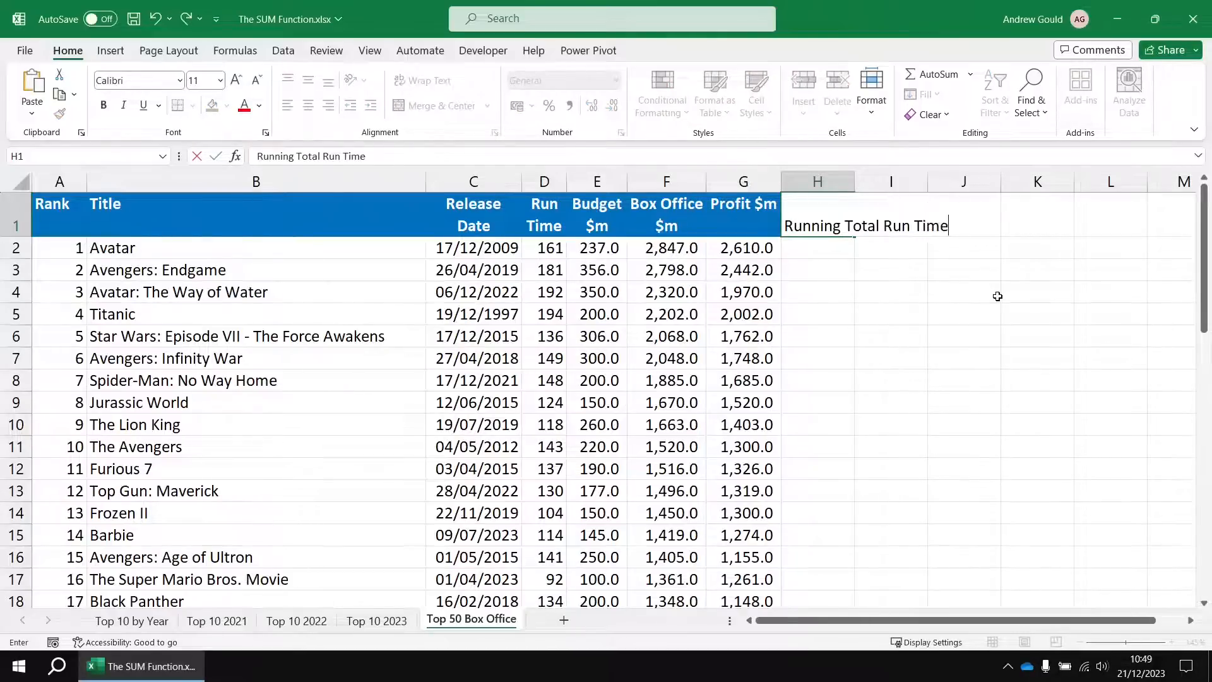
key("Return")
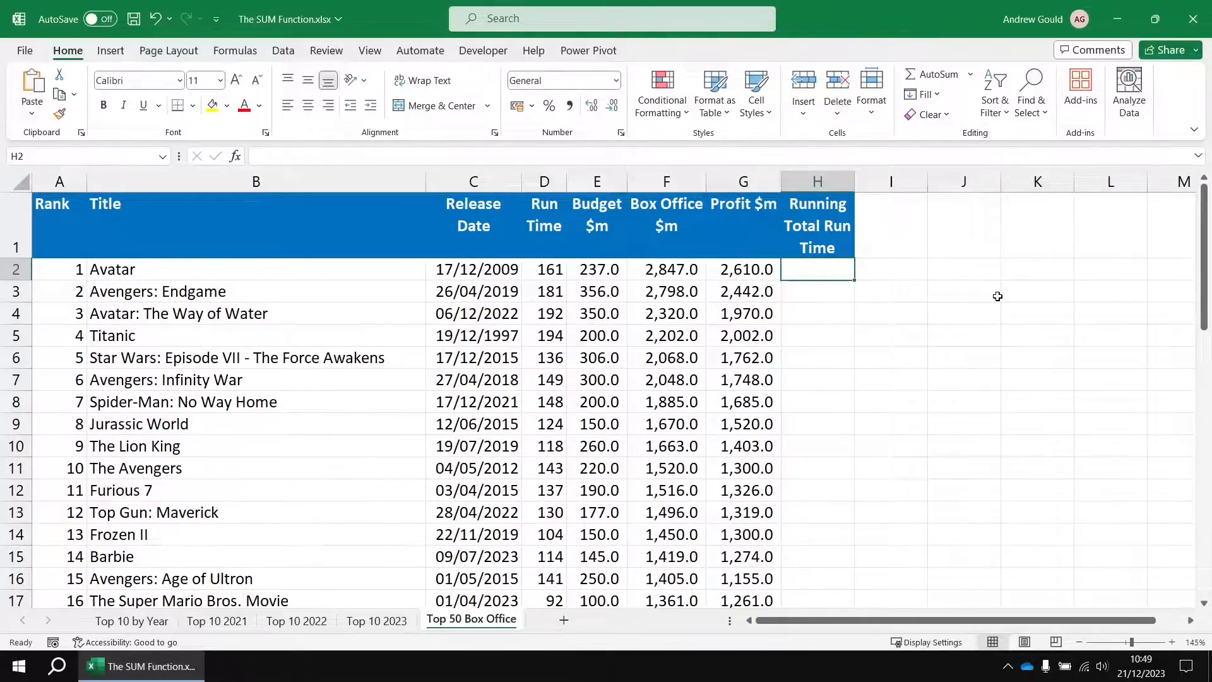
- Enter the running total formula =SUM($D$2:D2) in H2, with the start of the range as an absolute reference
type("=sum")
key("Tab")
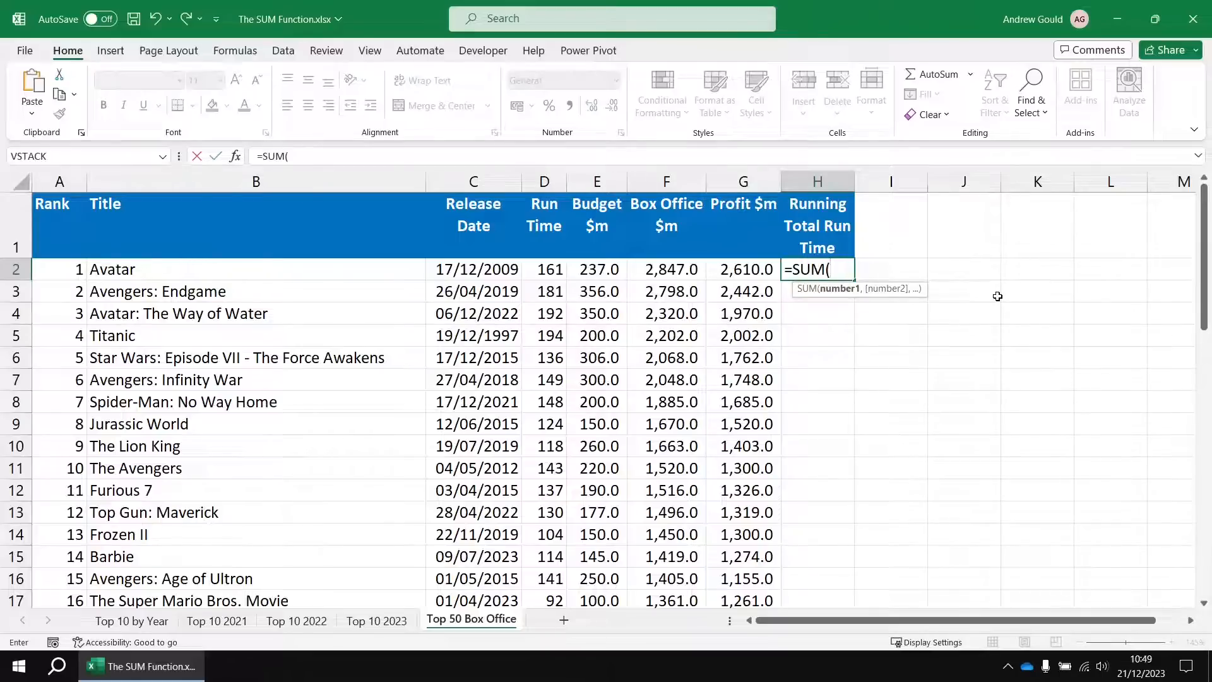
left_click(543, 270)
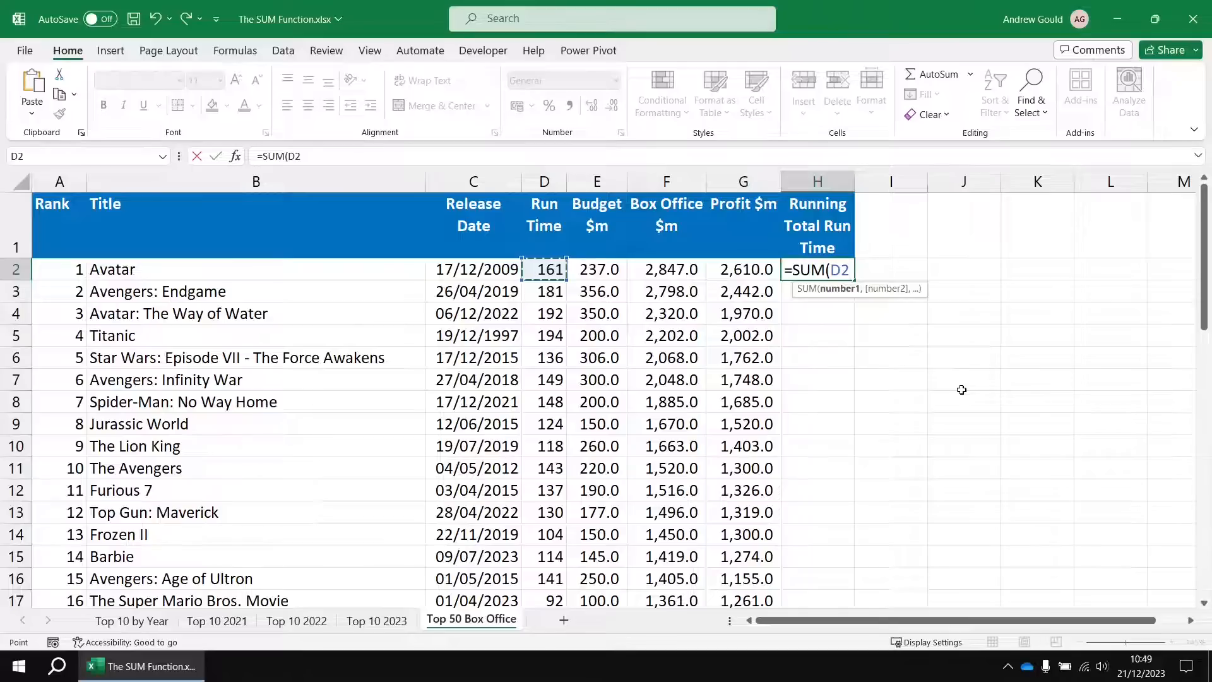
key("F8")
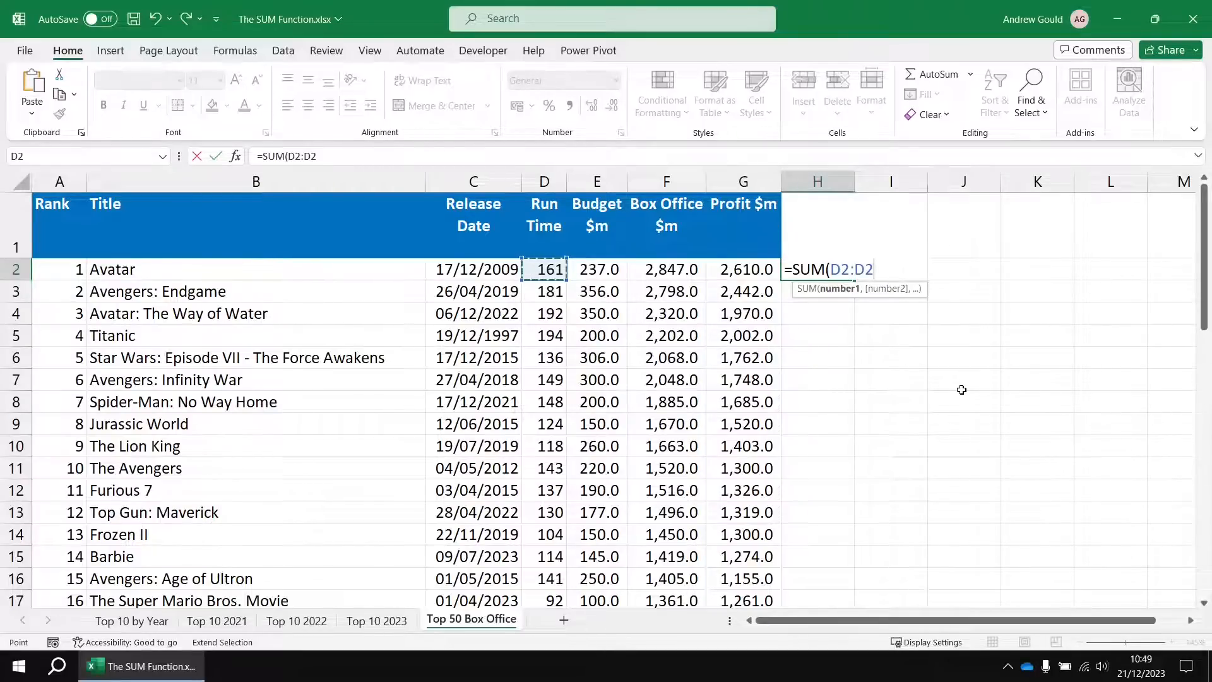
type(")")
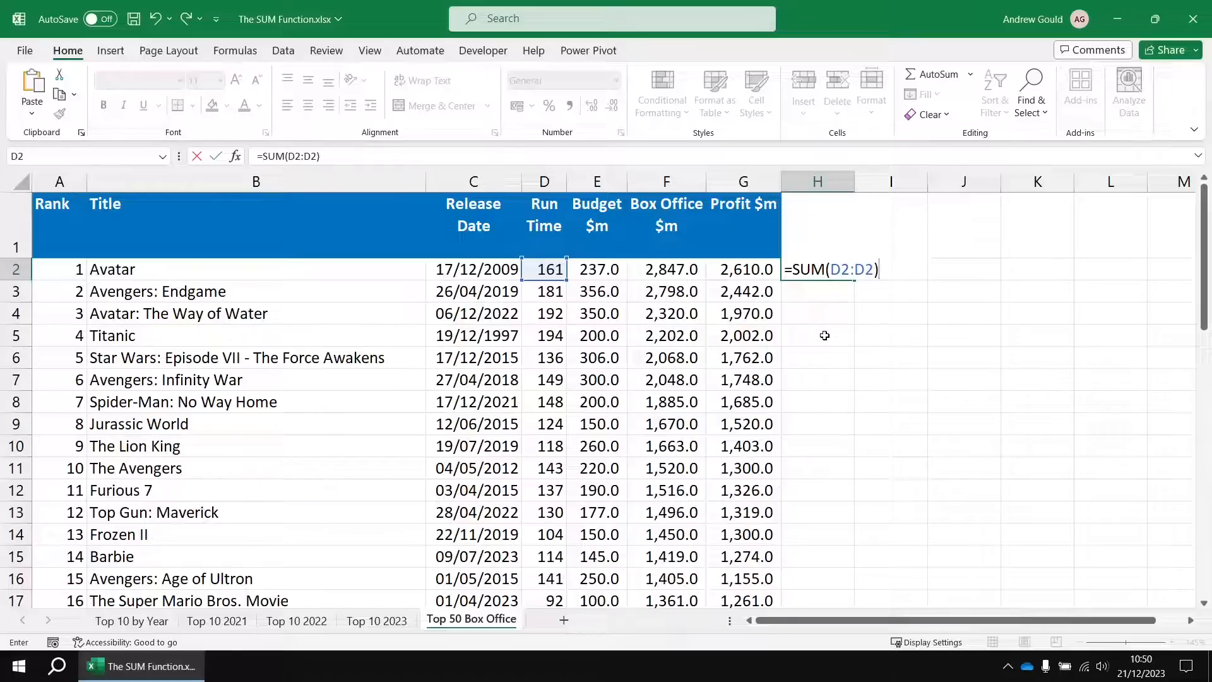
left_click(840, 269)
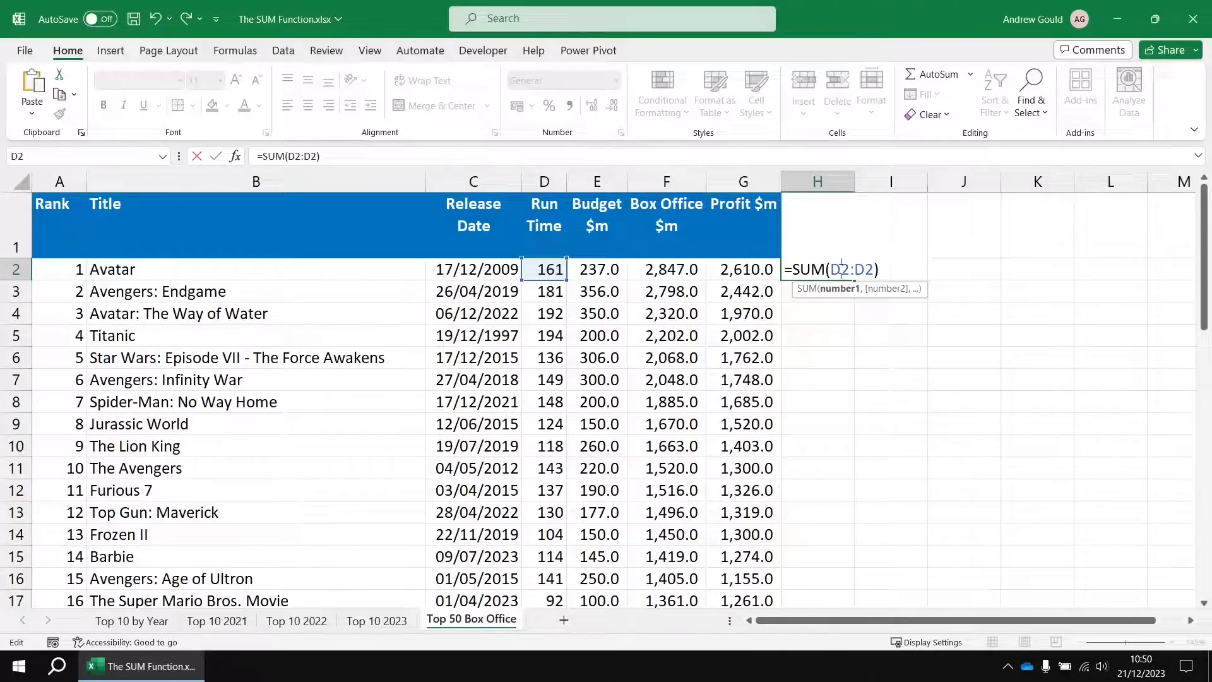
key("F4")
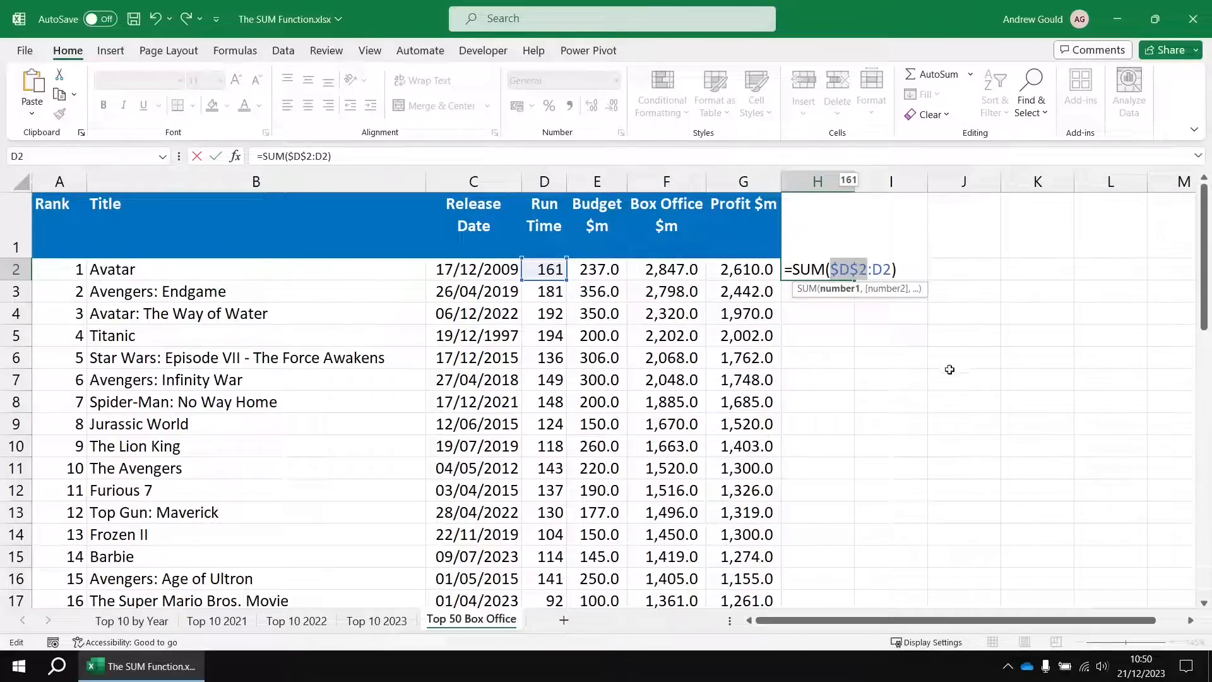
key("Return")
left_click(823, 270)
left_click(553, 268)
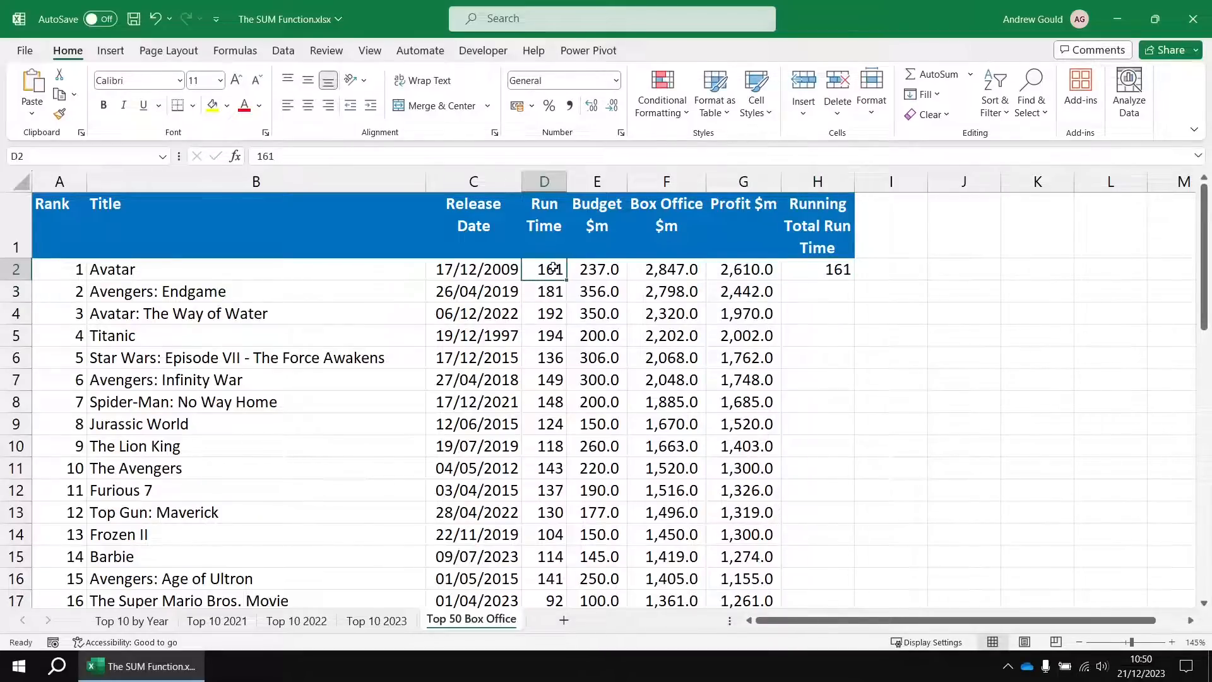
- Copy the running total formula from H2 to H3, inspect its range, and fill it down to the last film in row 51
left_click(834, 269)
left_click_drag(854, 280, 854, 299)
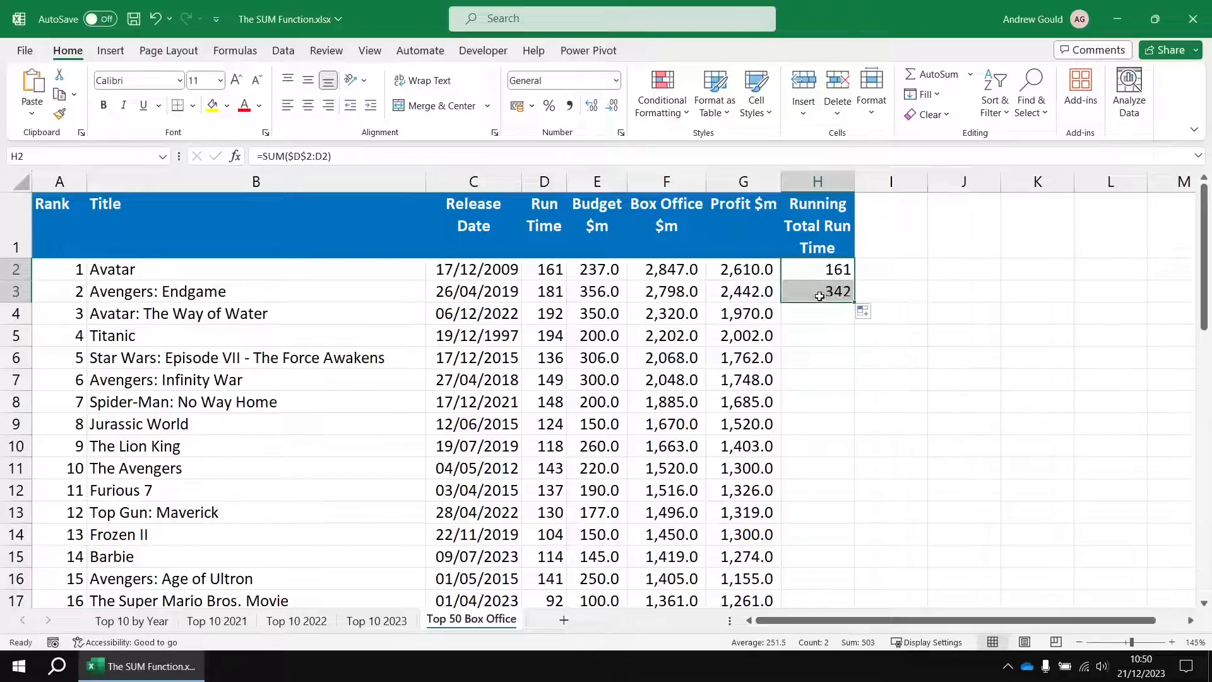
left_click(827, 291)
double_click(827, 291)
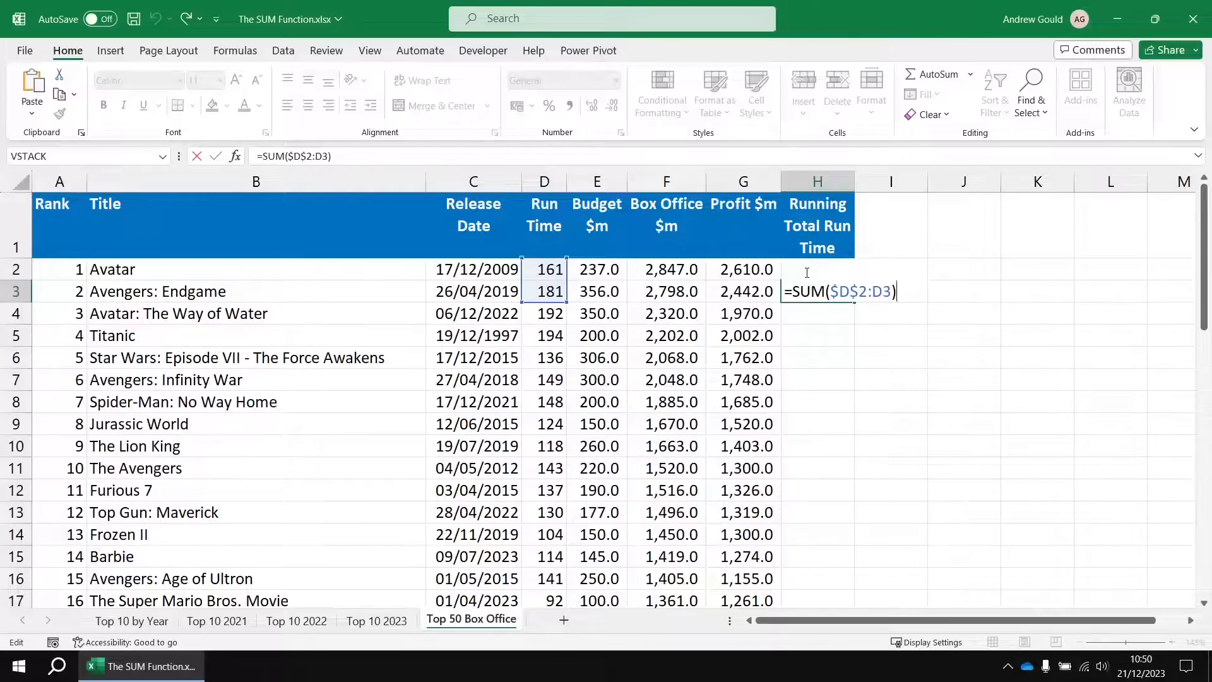
key("ctrl+Return")
double_click(852, 300)
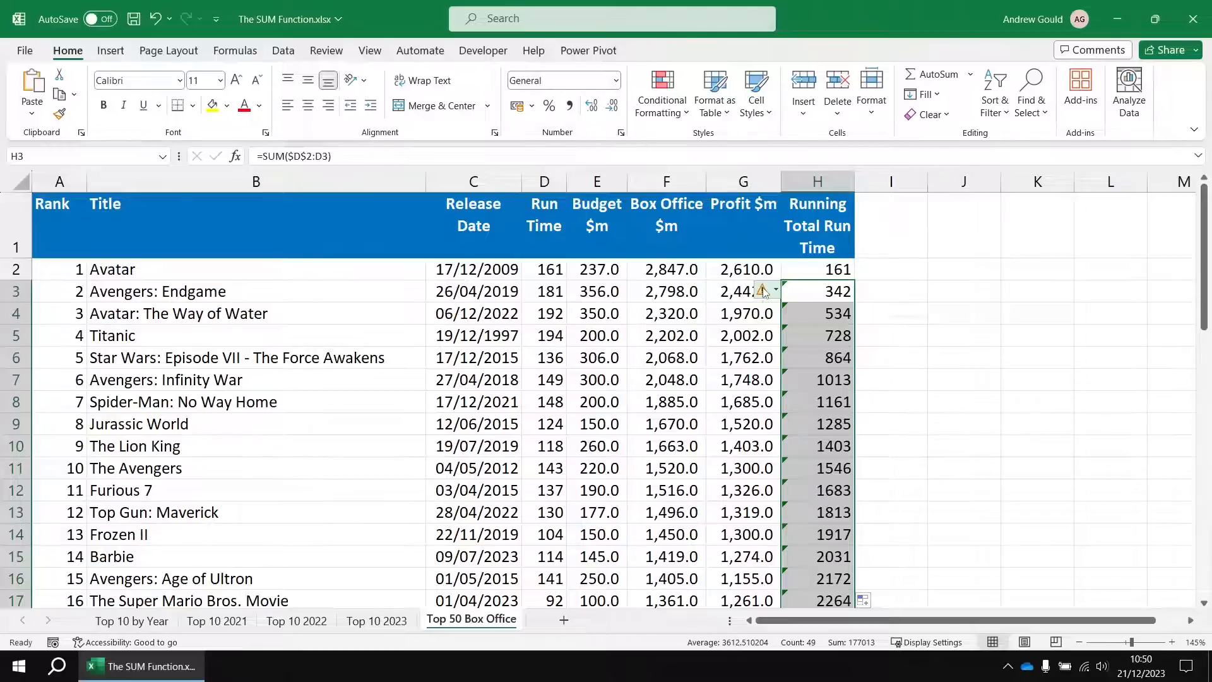
- Ignore the Formula Omits Adjacent Cells error for the running totals in H3:H51
mouse_move(763, 291)
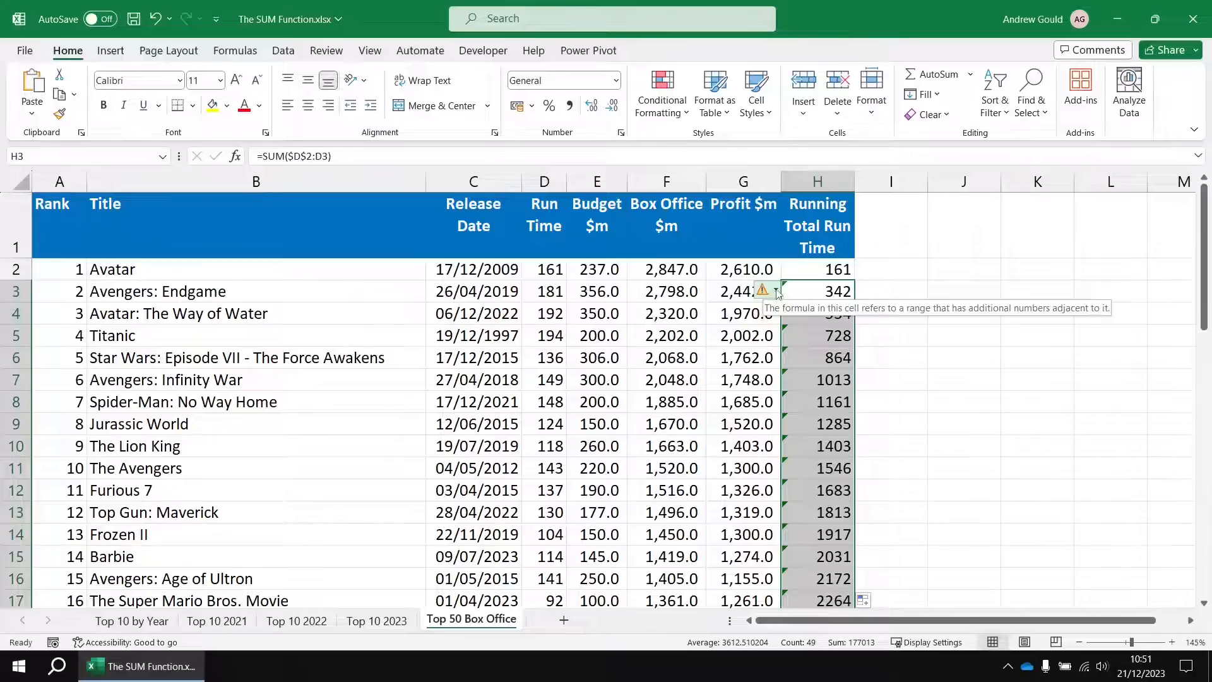
left_click(777, 290)
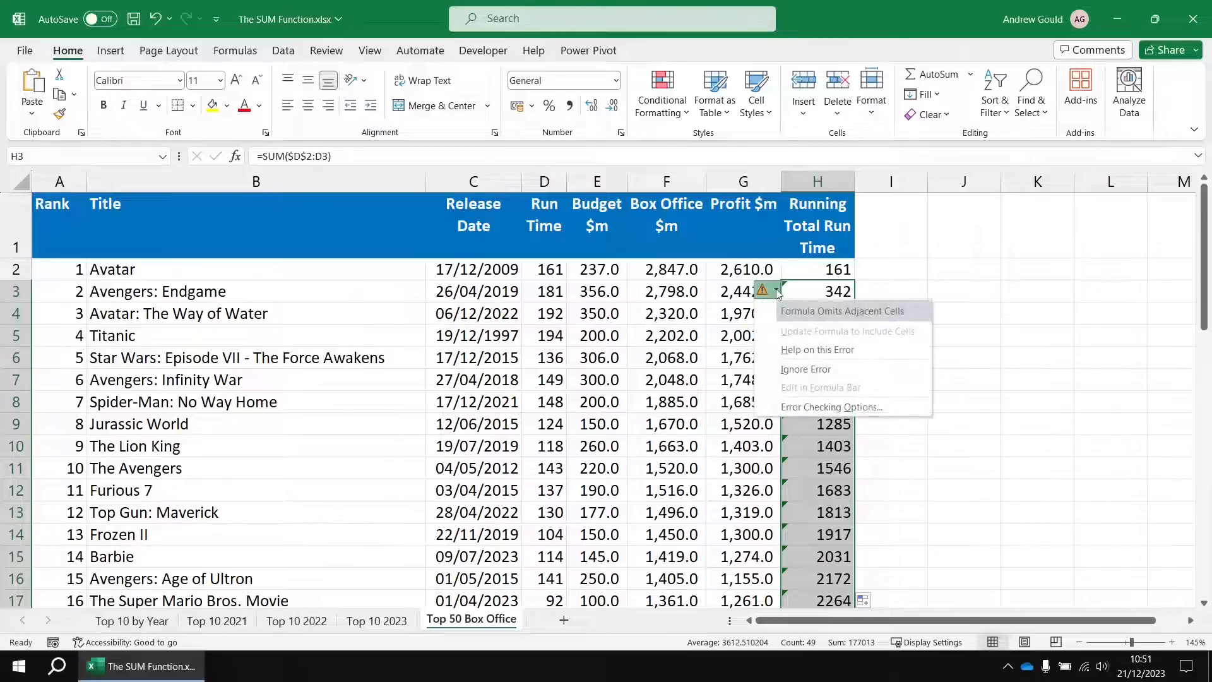
left_click(805, 371)
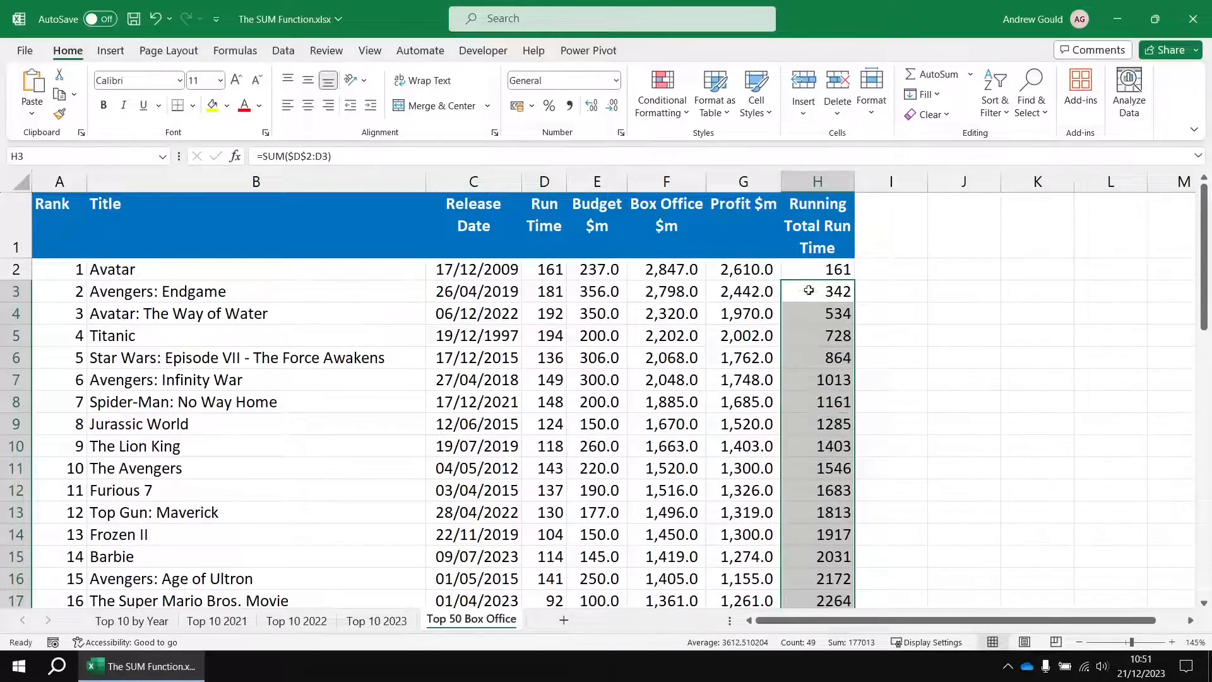
- Total the run times in D52 with =SUM(D2:D51) and compare it with the final running total in H51
left_click(812, 271)
left_click(809, 289)
scroll(826, 329, "down", 9)
scroll(826, 335, "down", 6)
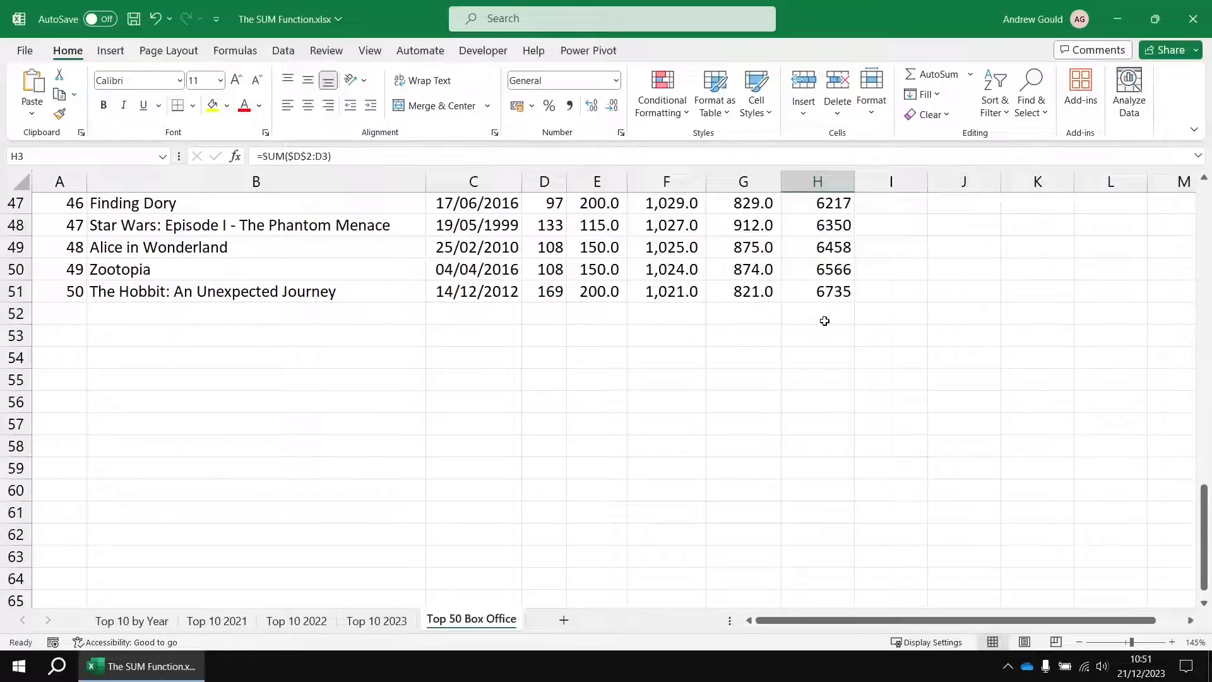
left_click(548, 315)
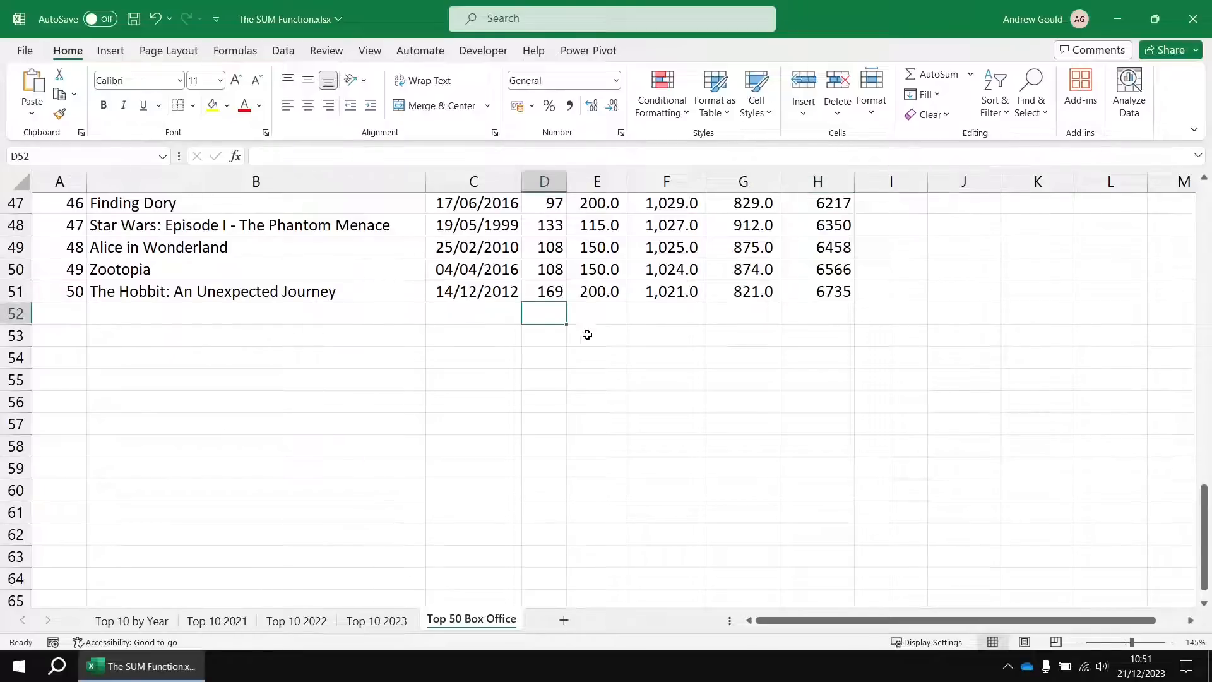
key("alt+equal")
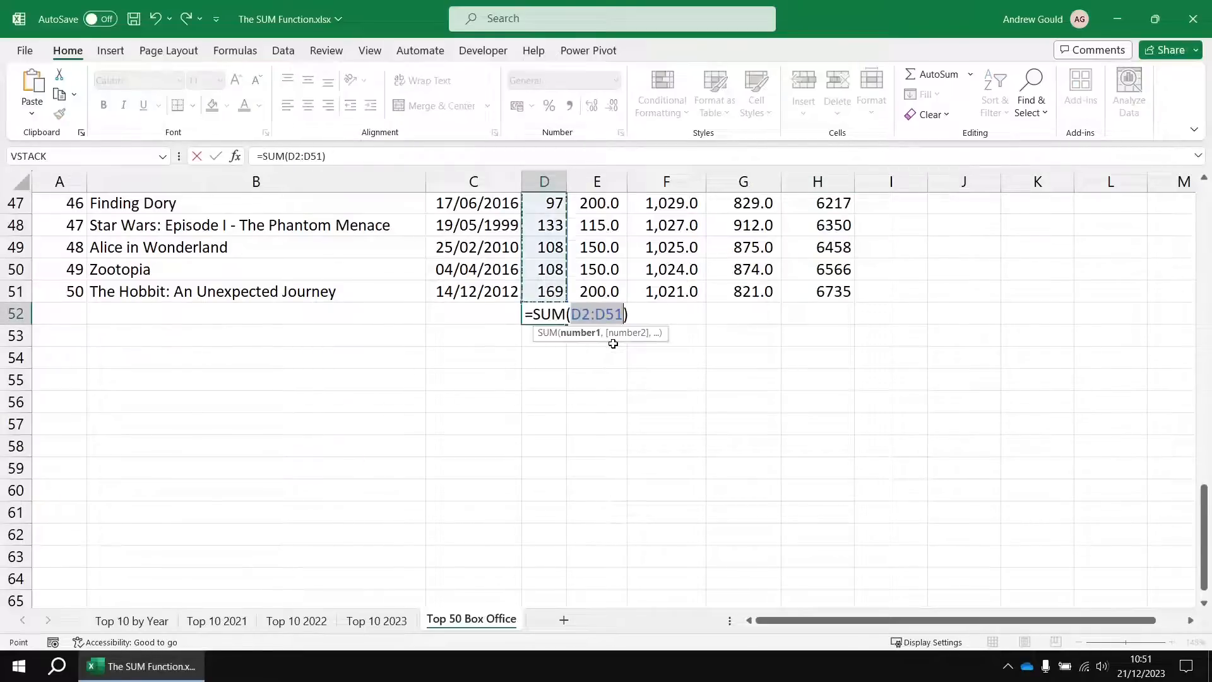
key("Return")
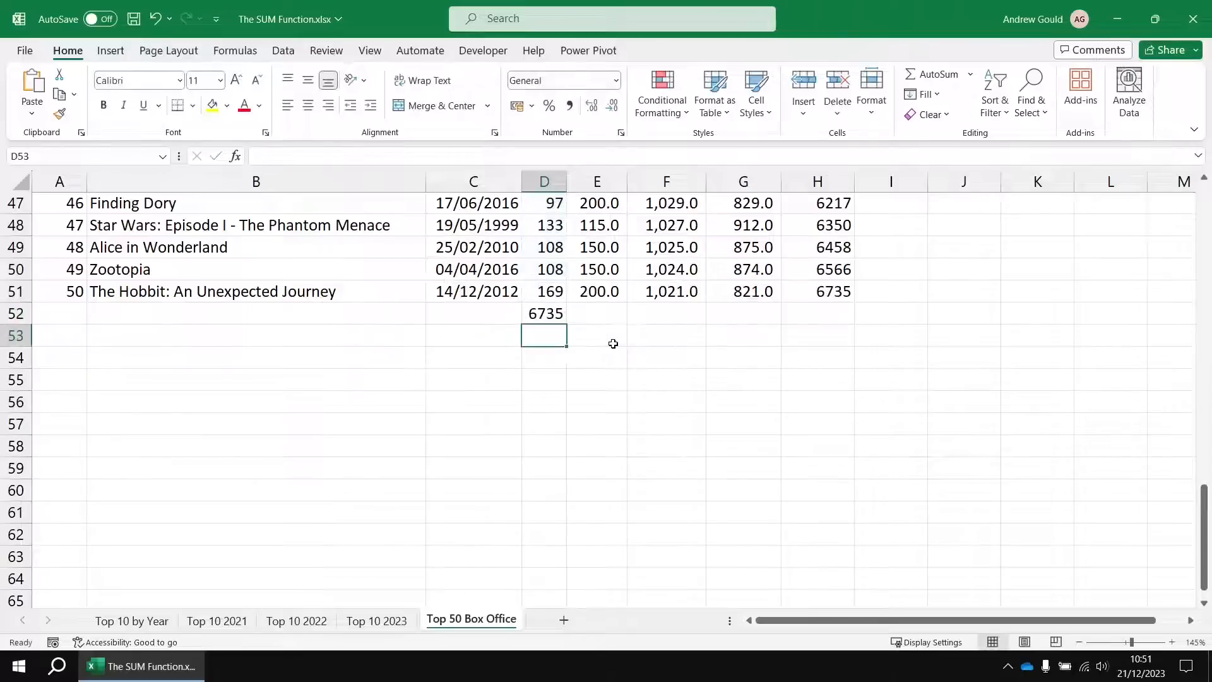
left_click(550, 314)
left_click(817, 288)
left_click(533, 318)
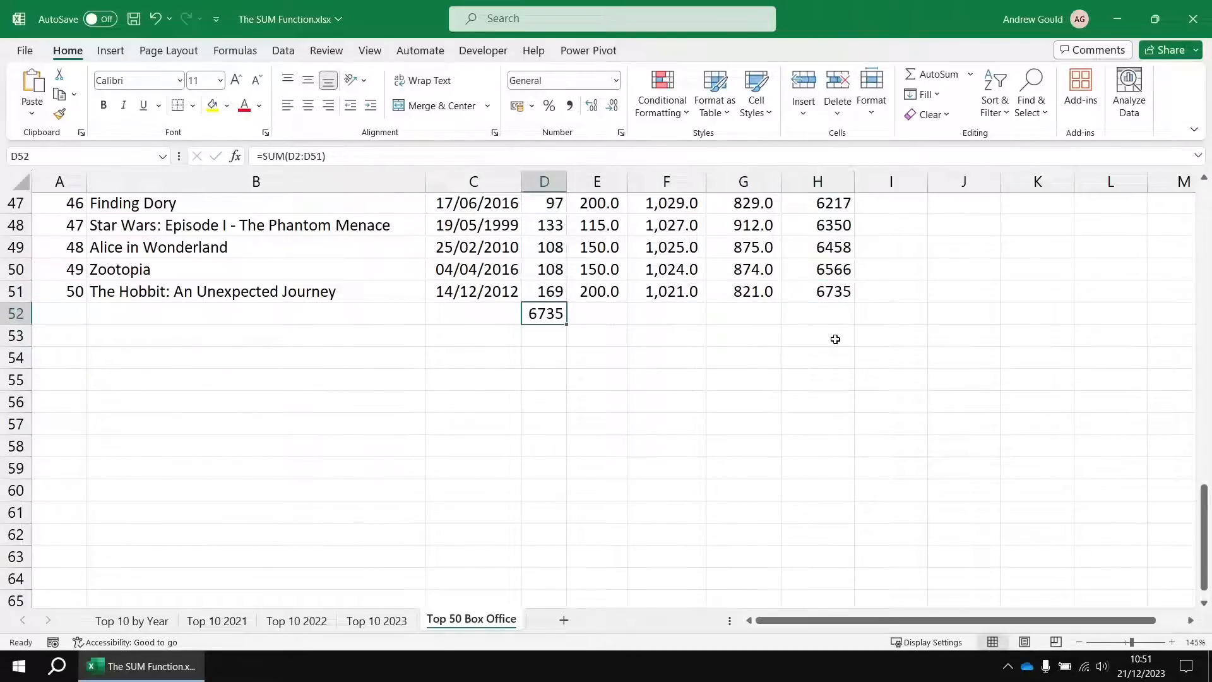